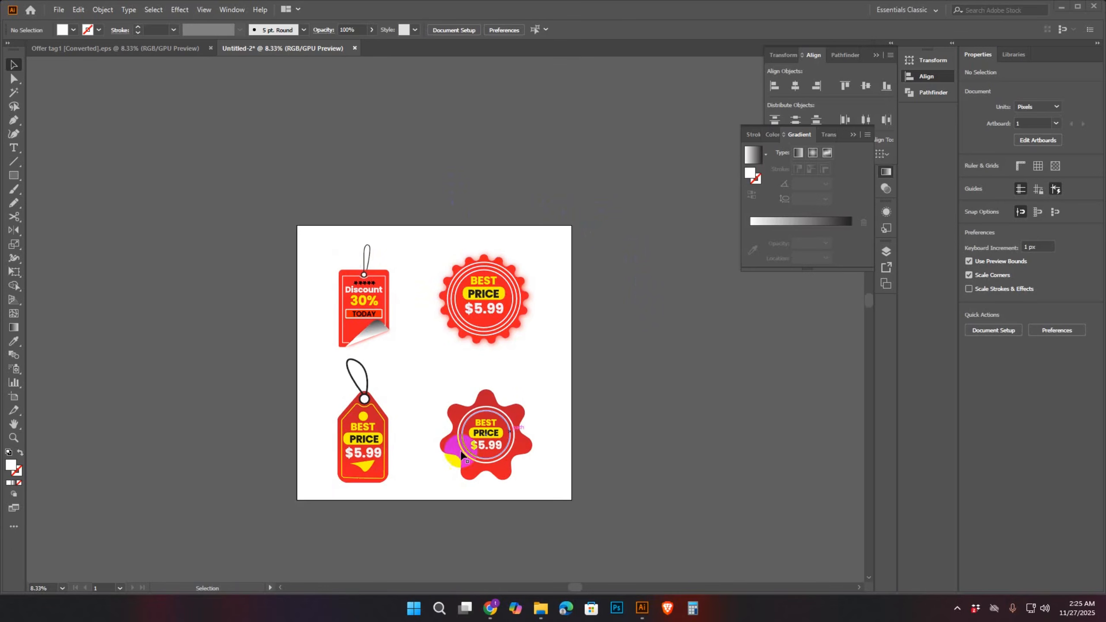
- Review the round sale tag reference and create a new 4000 x 4000 px document with one artboard
click(94, 47)
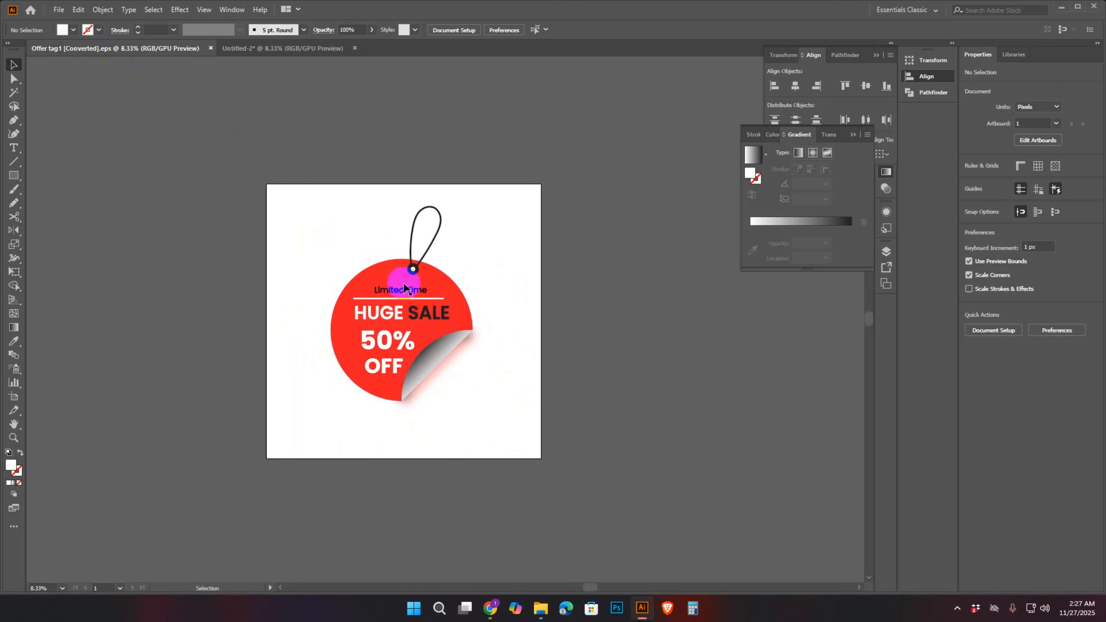
click(282, 47)
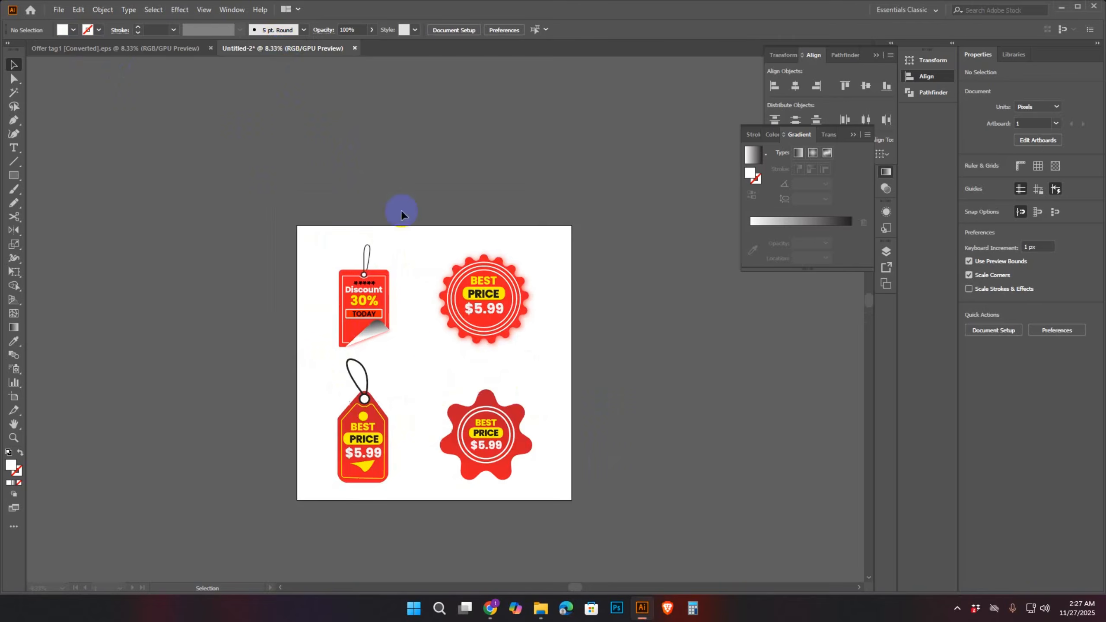
right_click(279, 52)
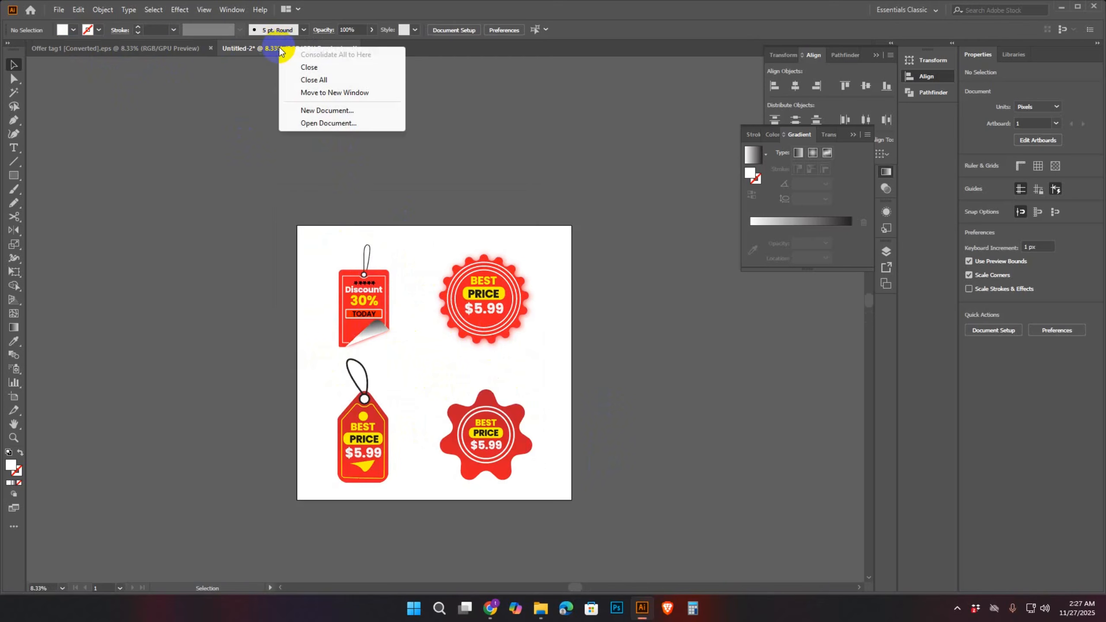
click(320, 112)
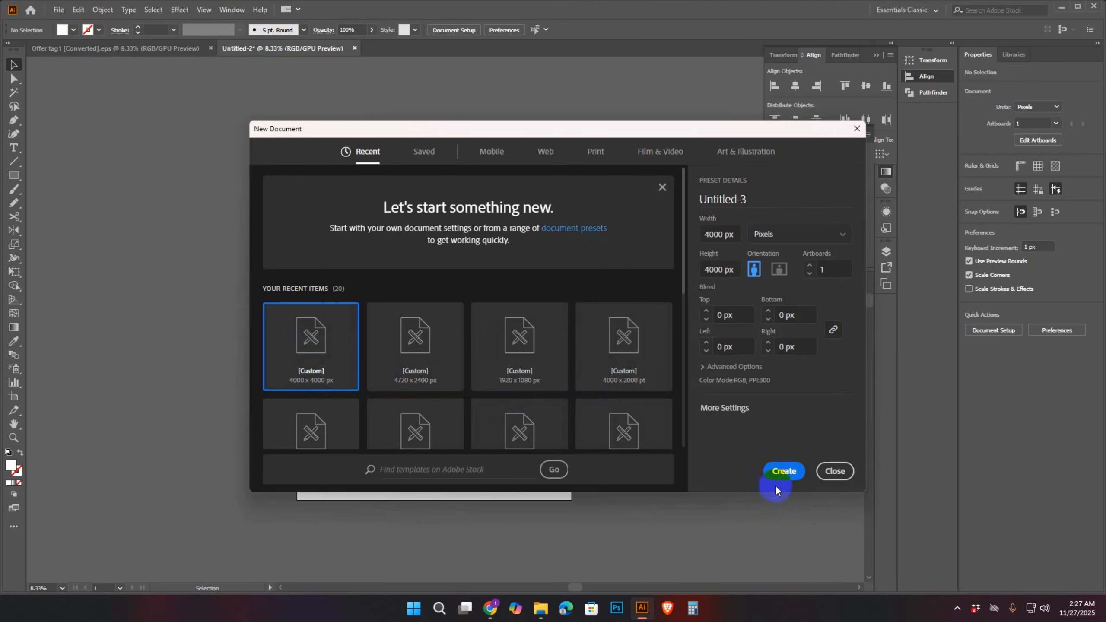
click(783, 471)
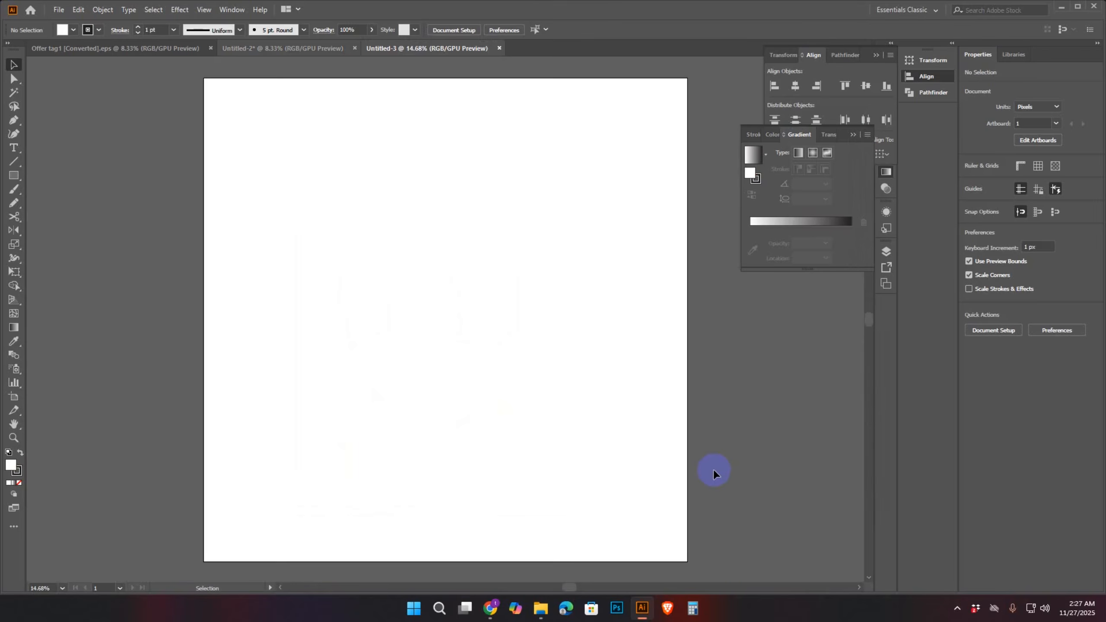
key(ctrl+minus)
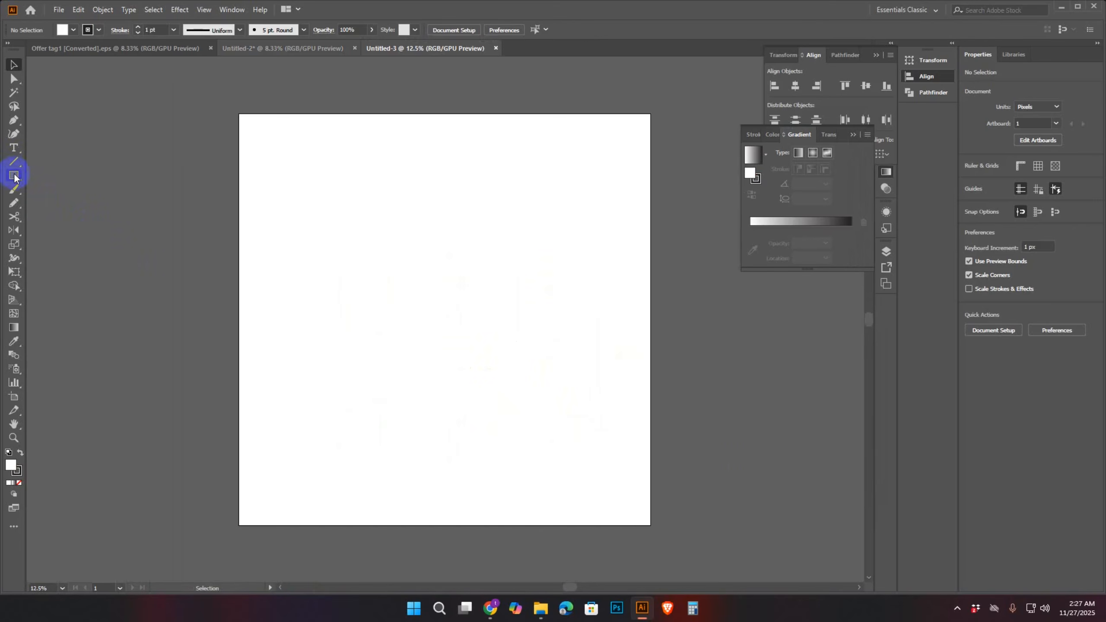
- Draw a circle about 2226 px in diameter with the Ellipse tool near the centre of the blank artboard
drag(18, 178, 74, 209)
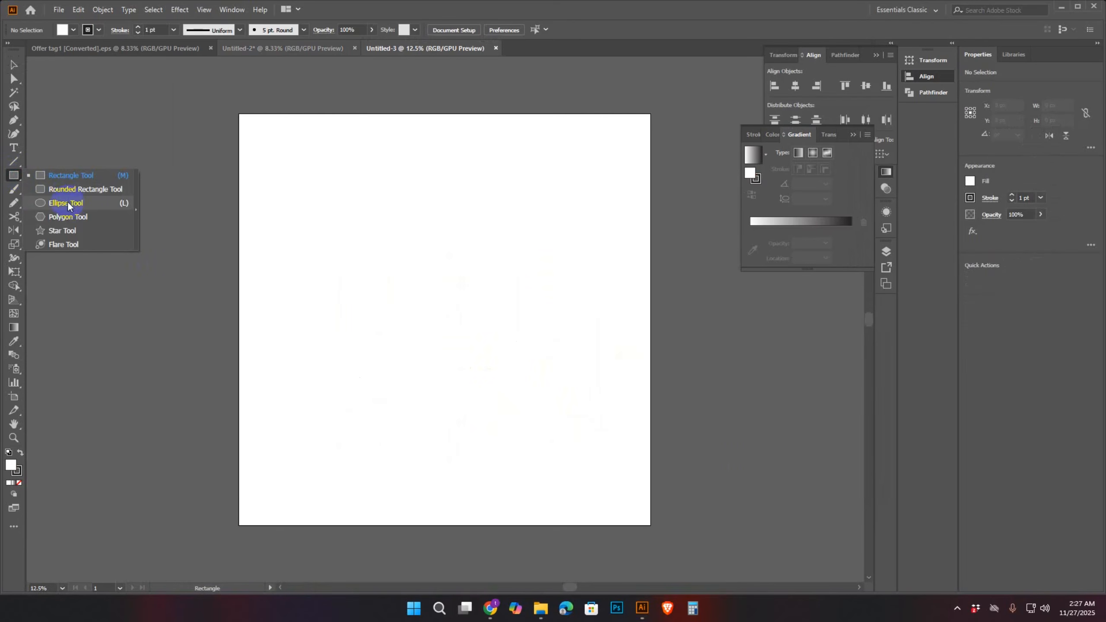
click(116, 48)
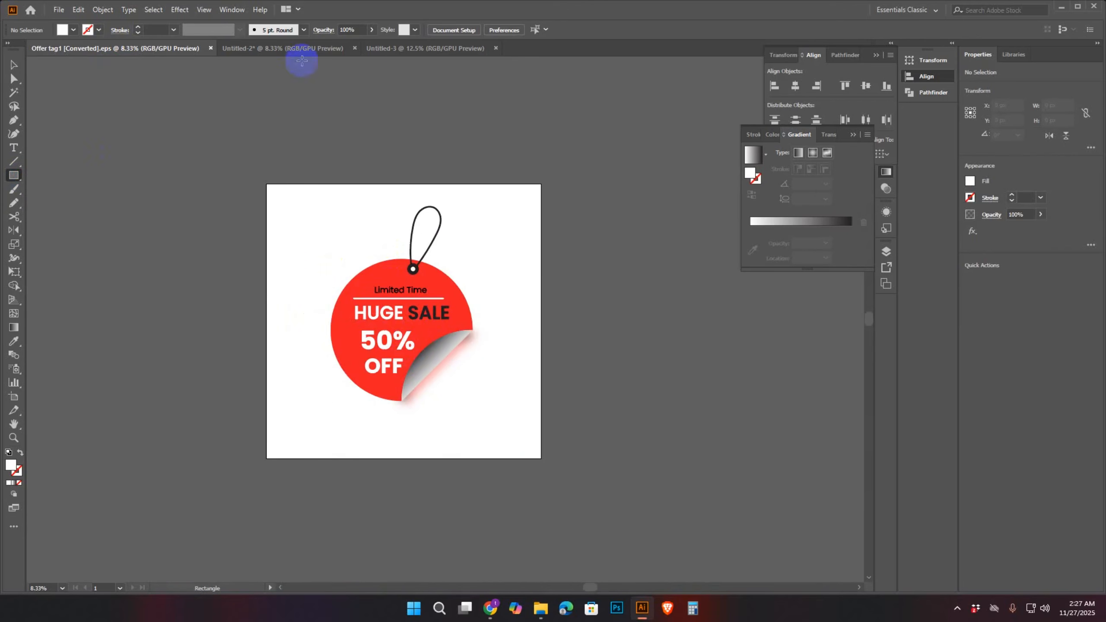
click(460, 49)
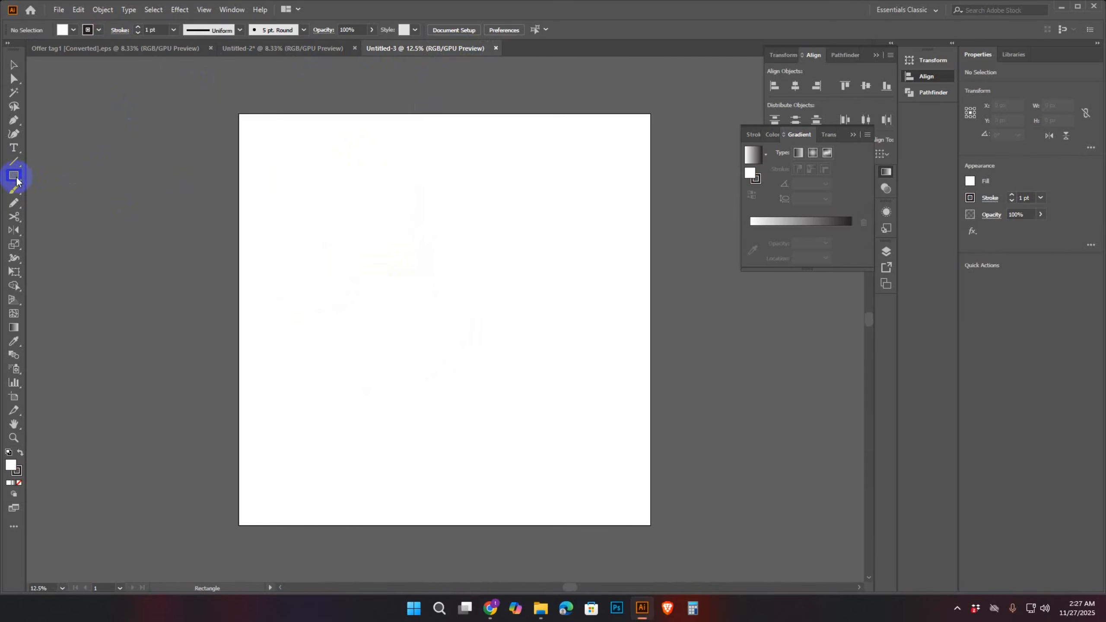
drag(16, 181, 56, 201)
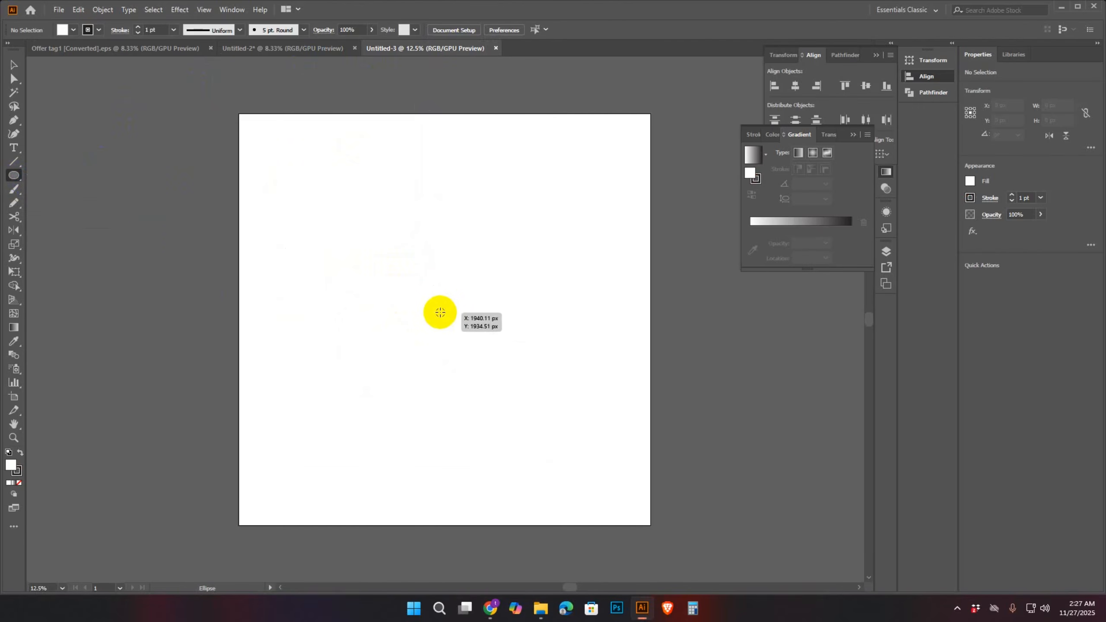
drag(442, 312, 558, 413)
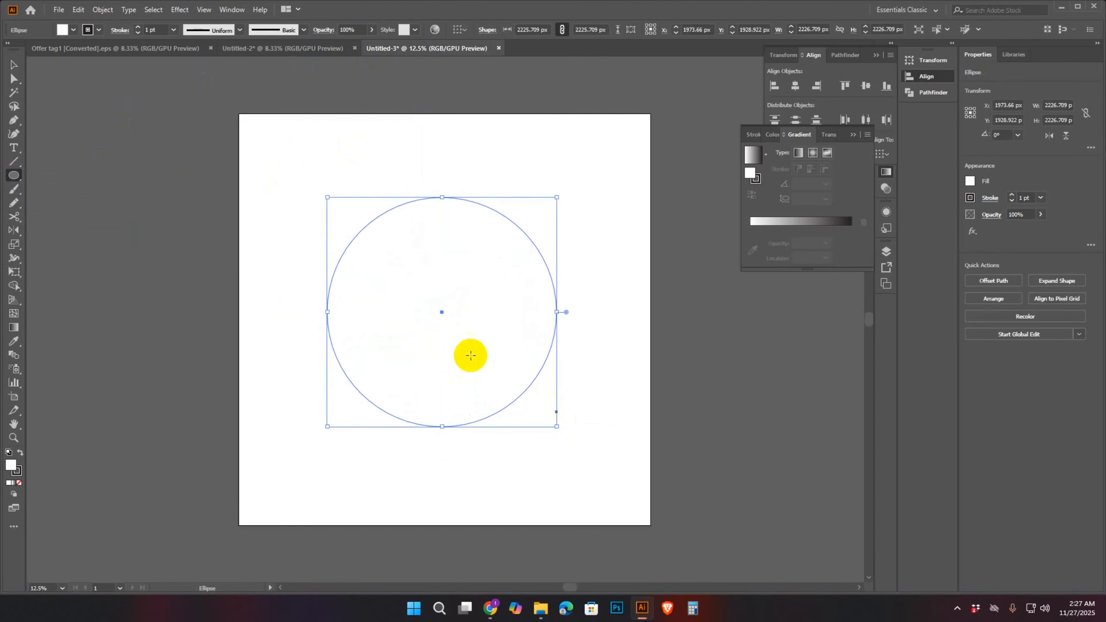
- Remove the circle's stroke and fill the circle with red
click(95, 31)
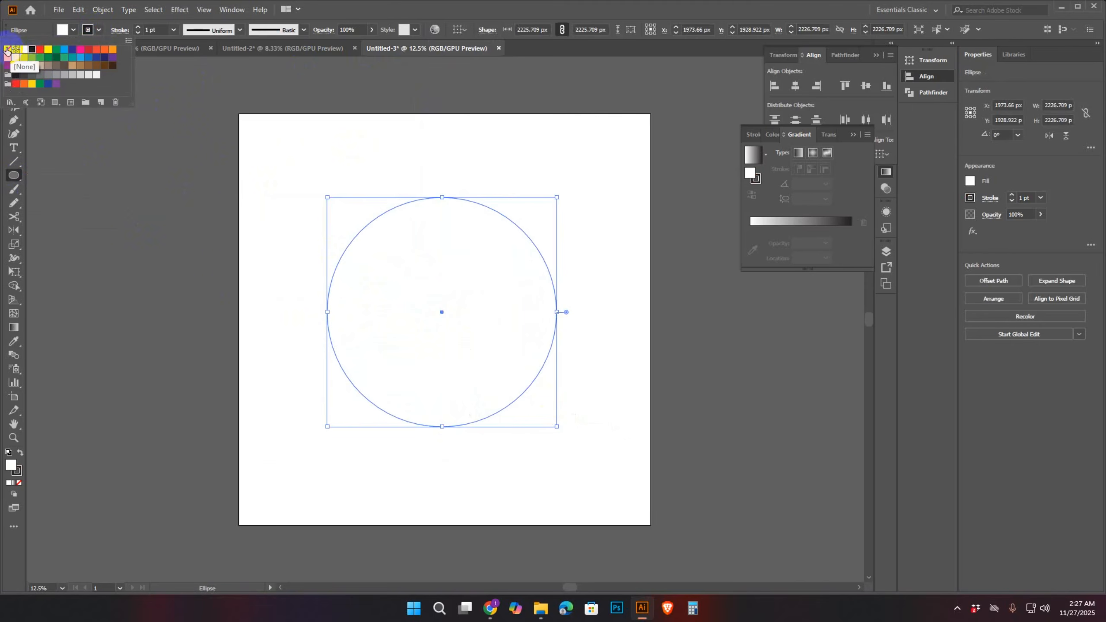
click(8, 52)
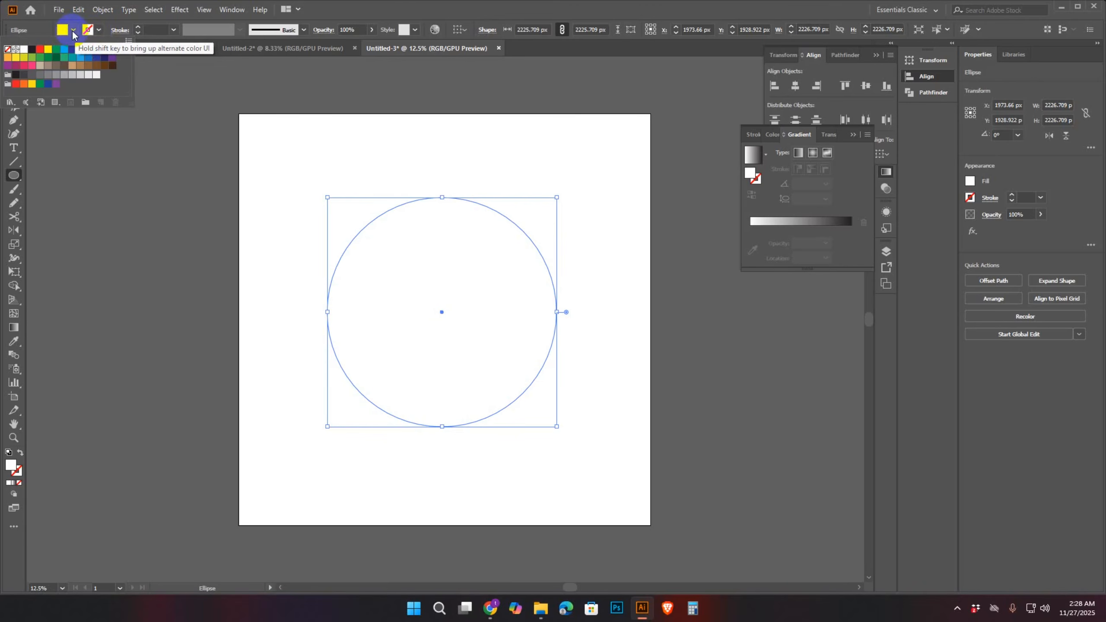
click(72, 35)
click(40, 51)
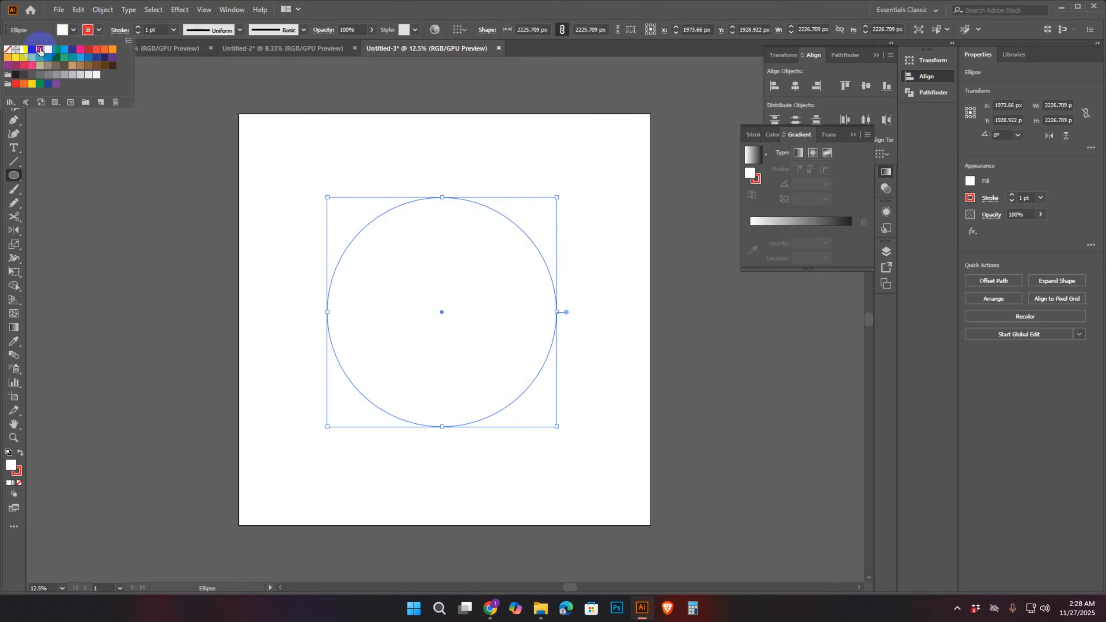
click(99, 34)
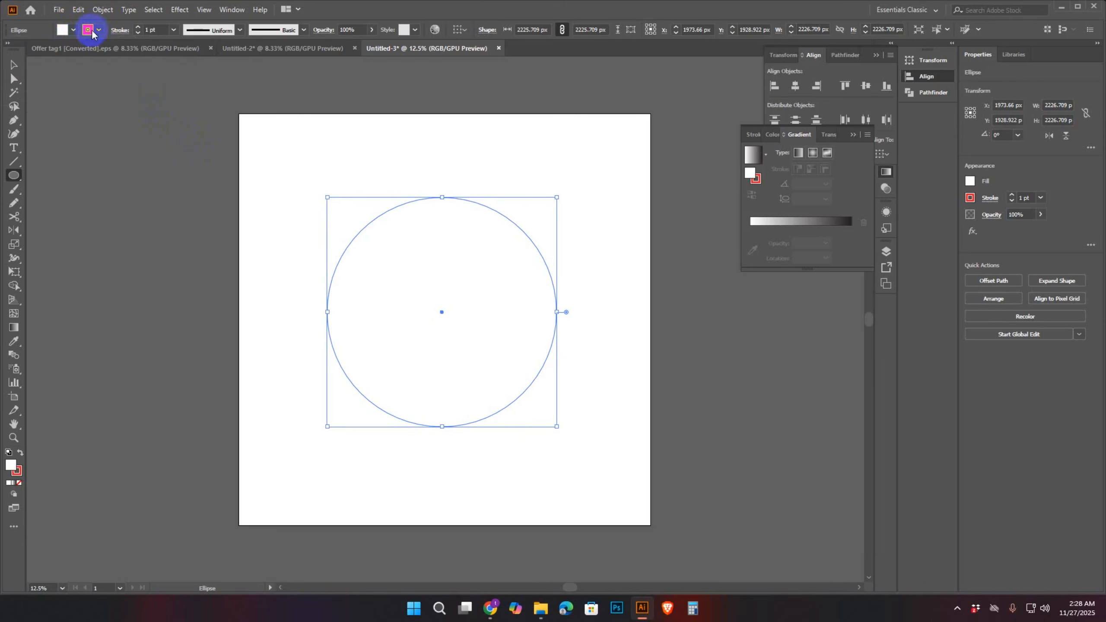
click(99, 31)
click(7, 50)
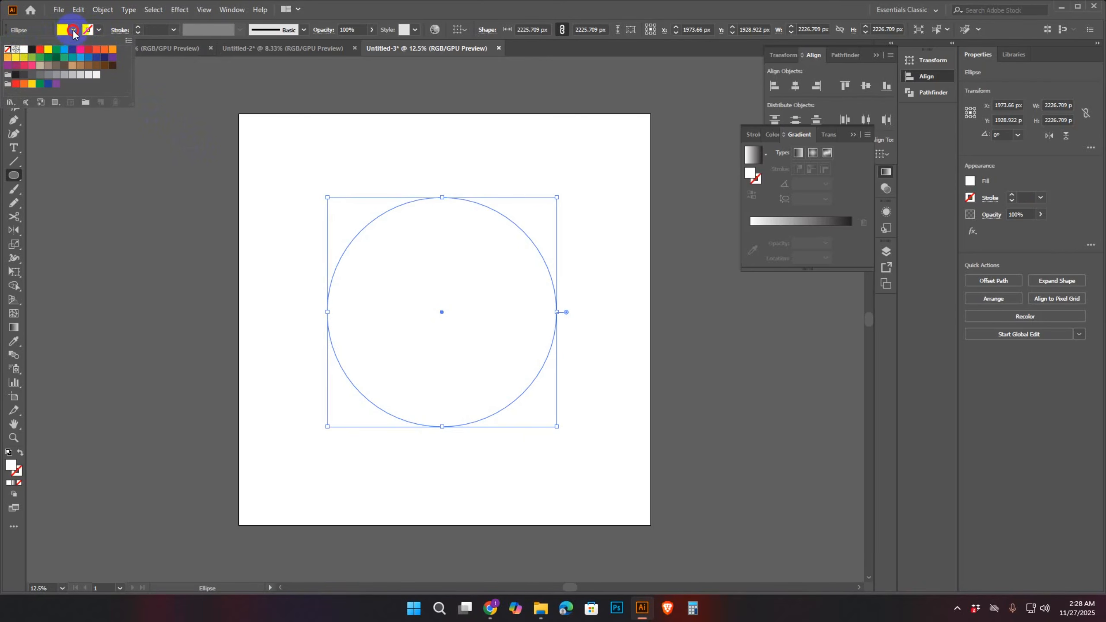
click(74, 32)
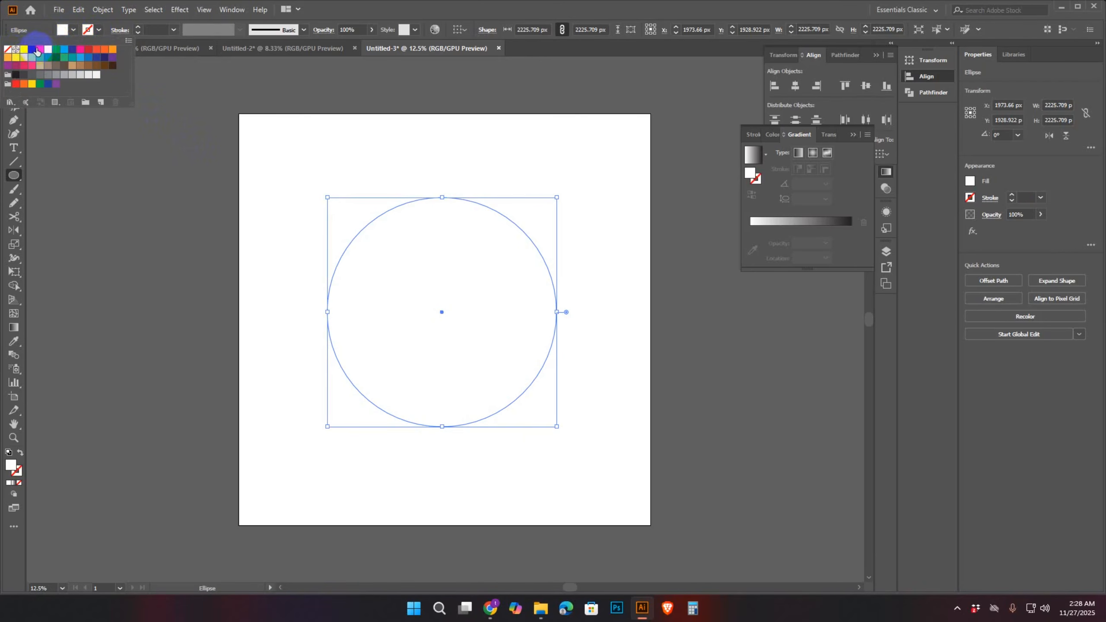
click(40, 51)
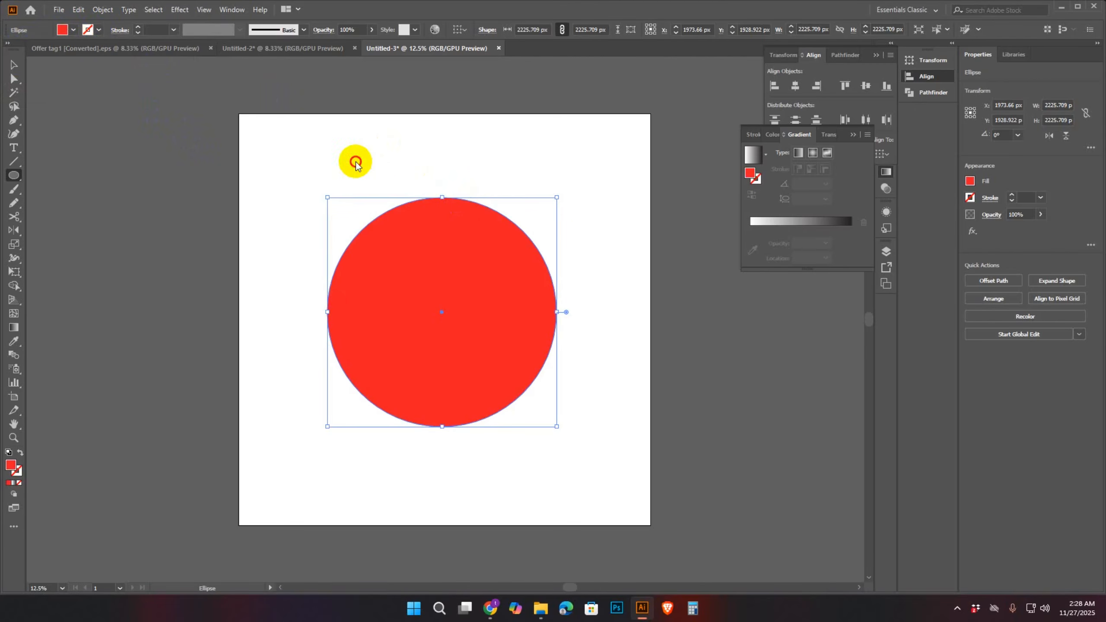
- Cut the red circle's path with the Scissors tool at its bottom and right anchor points
click(11, 67)
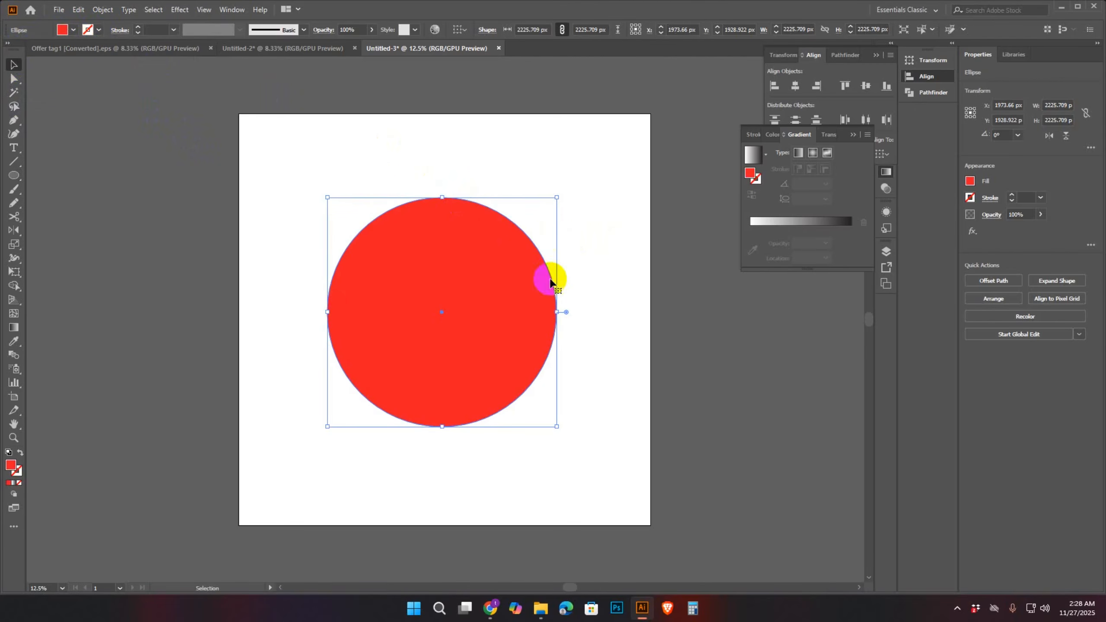
click(607, 283)
click(480, 386)
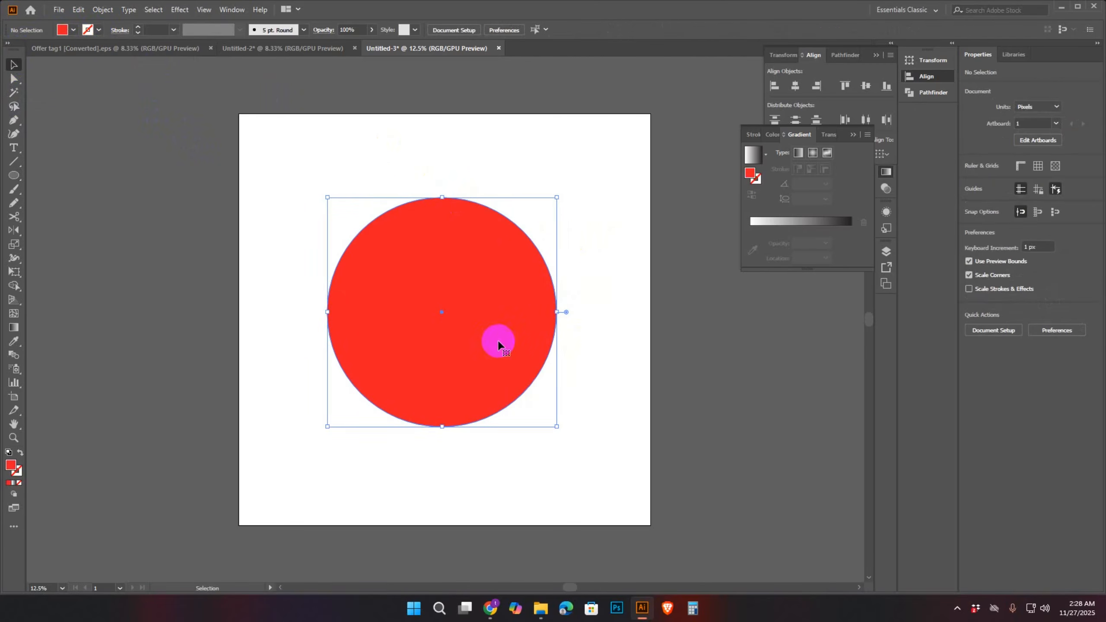
click(287, 170)
drag(285, 166, 593, 473)
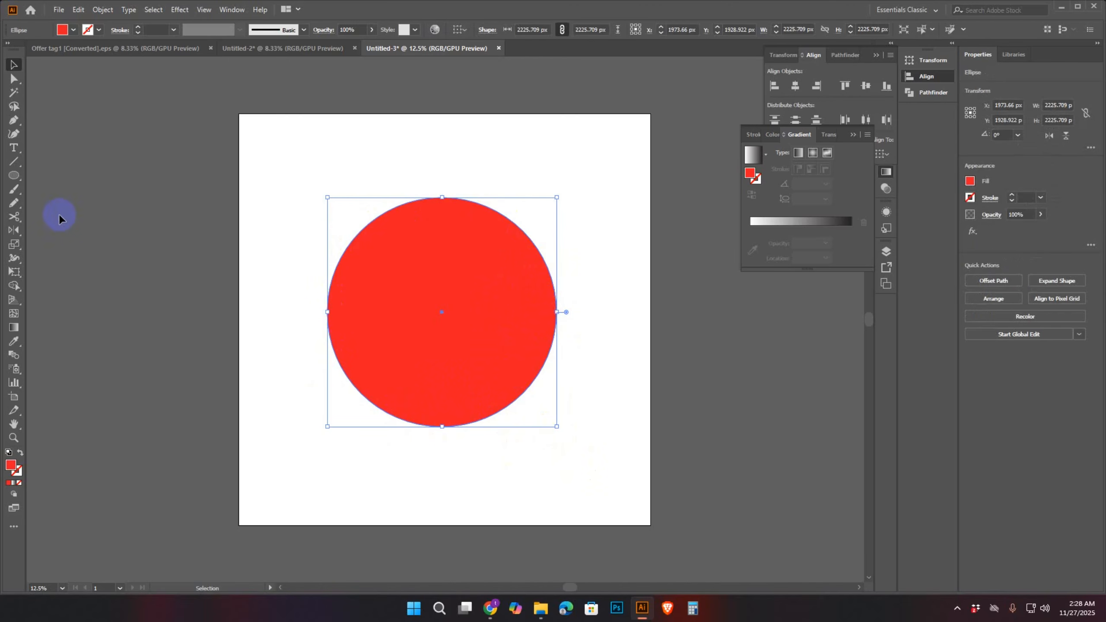
click(14, 217)
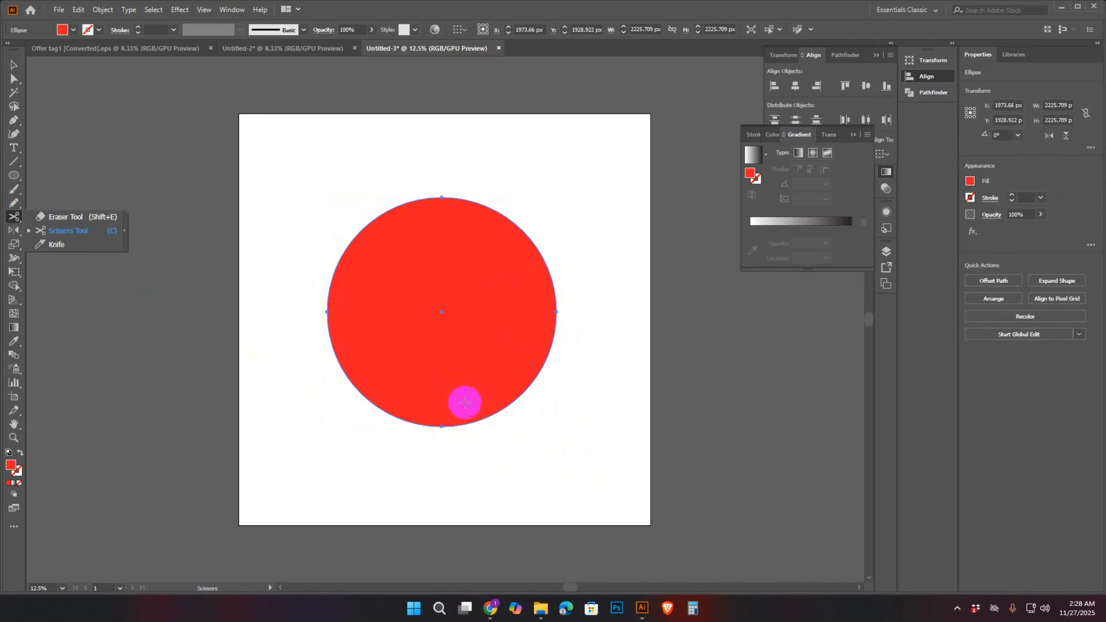
click(441, 427)
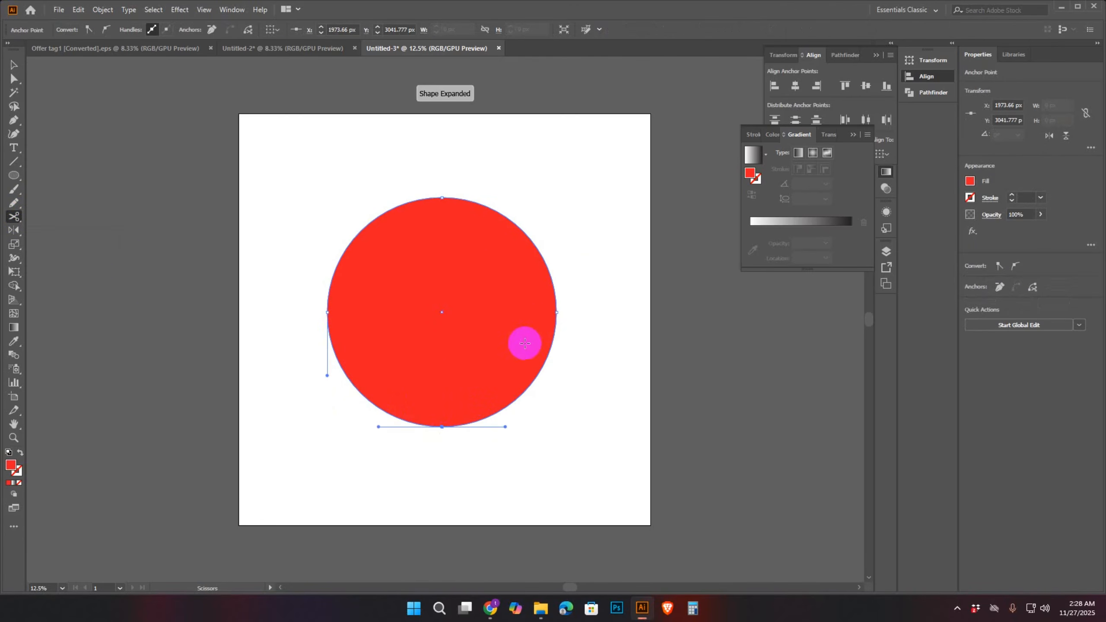
click(556, 312)
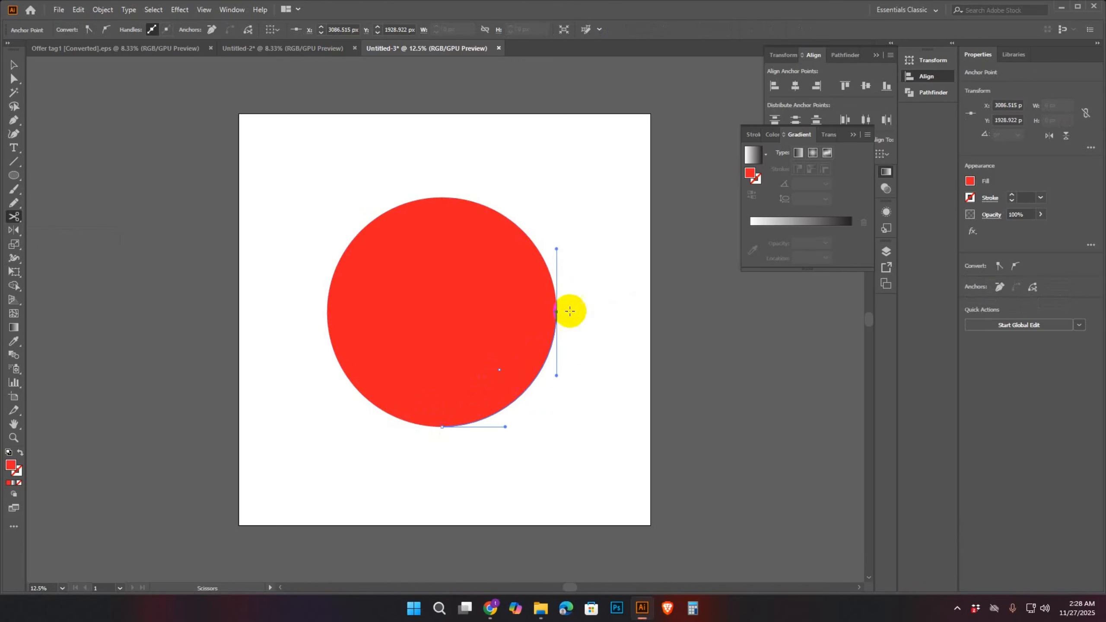
click(491, 375)
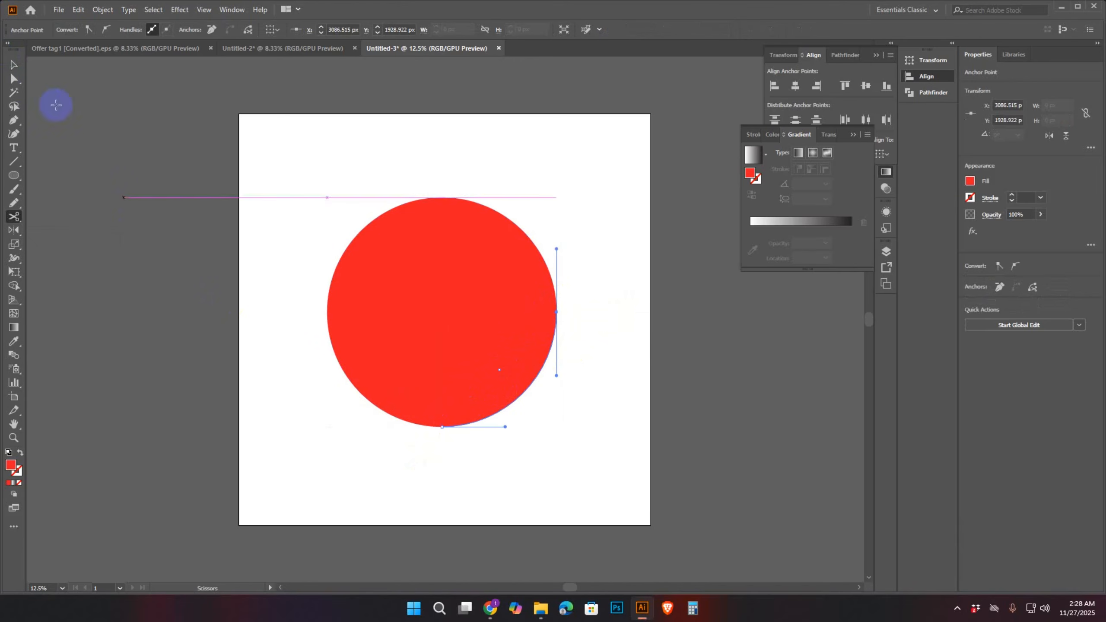
- Move the cut lower-right segment slightly away from the rest of the circle
click(14, 64)
click(521, 374)
mouse_move(521, 373)
mouse_down()
mouse_move(572, 425)
mouse_move(517, 373)
mouse_up()
click(497, 411)
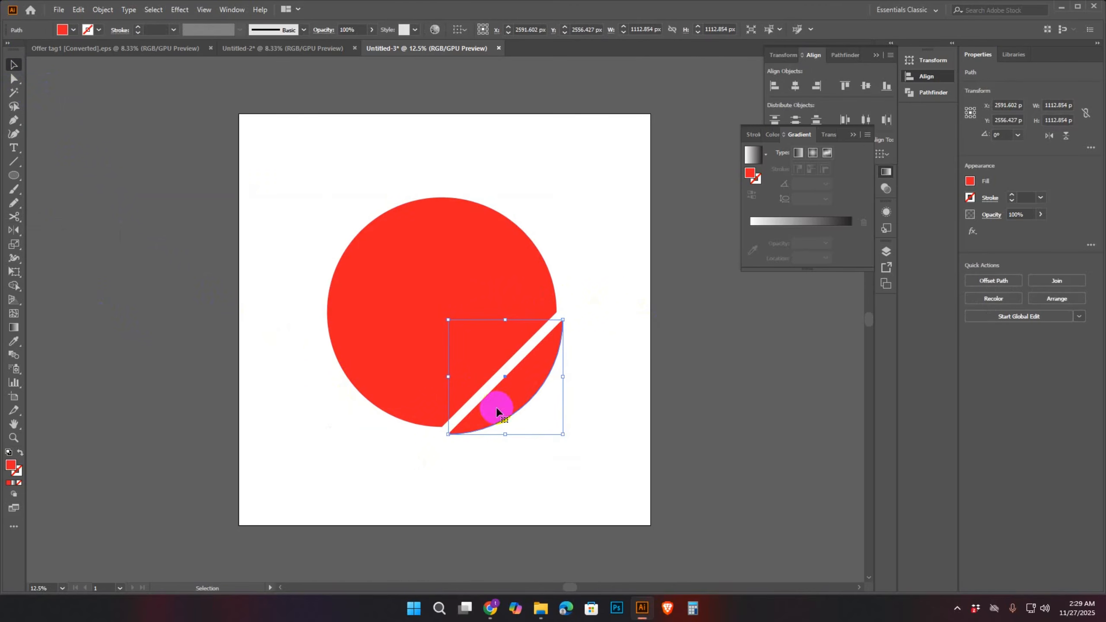
- Close the open straight edges of both the cut segment and the main circle piece with the Pen tool
click(13, 119)
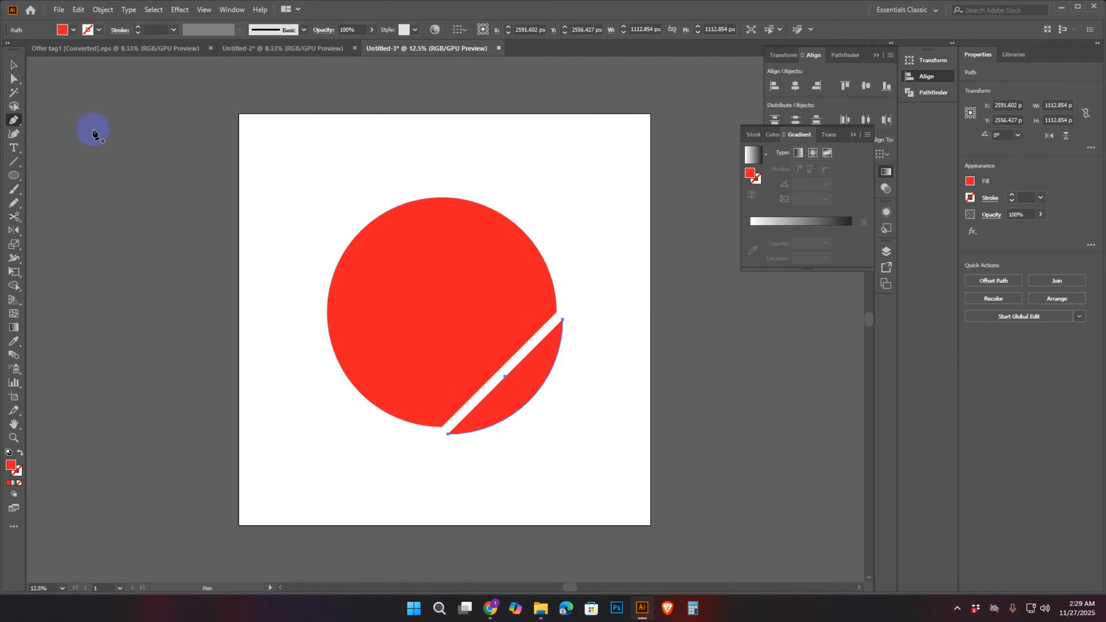
click(448, 434)
click(563, 321)
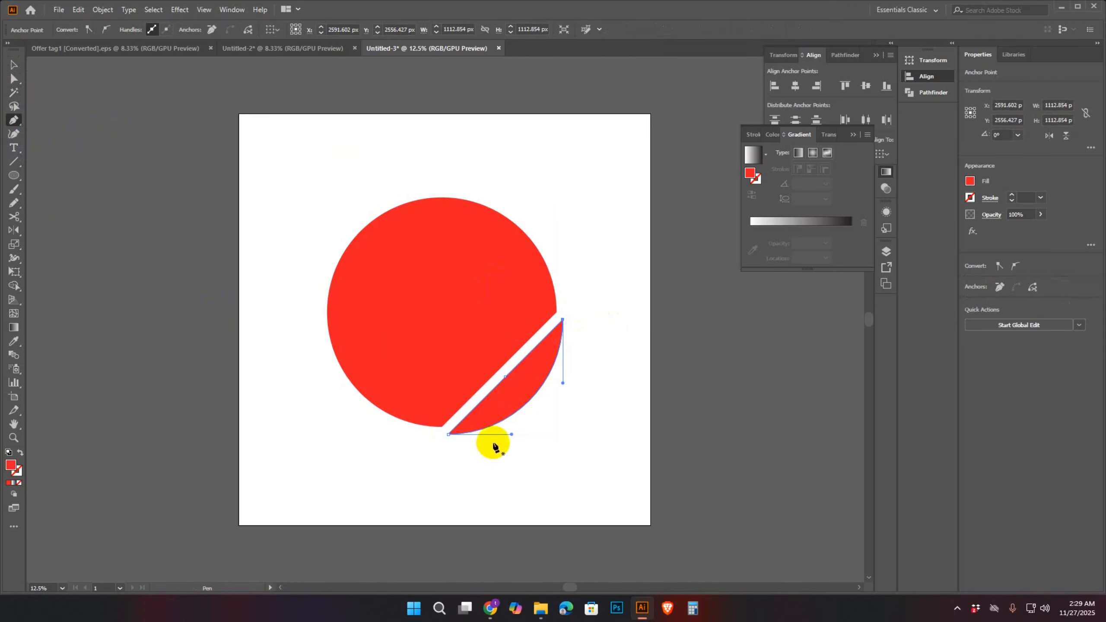
key(ctrl+equal)
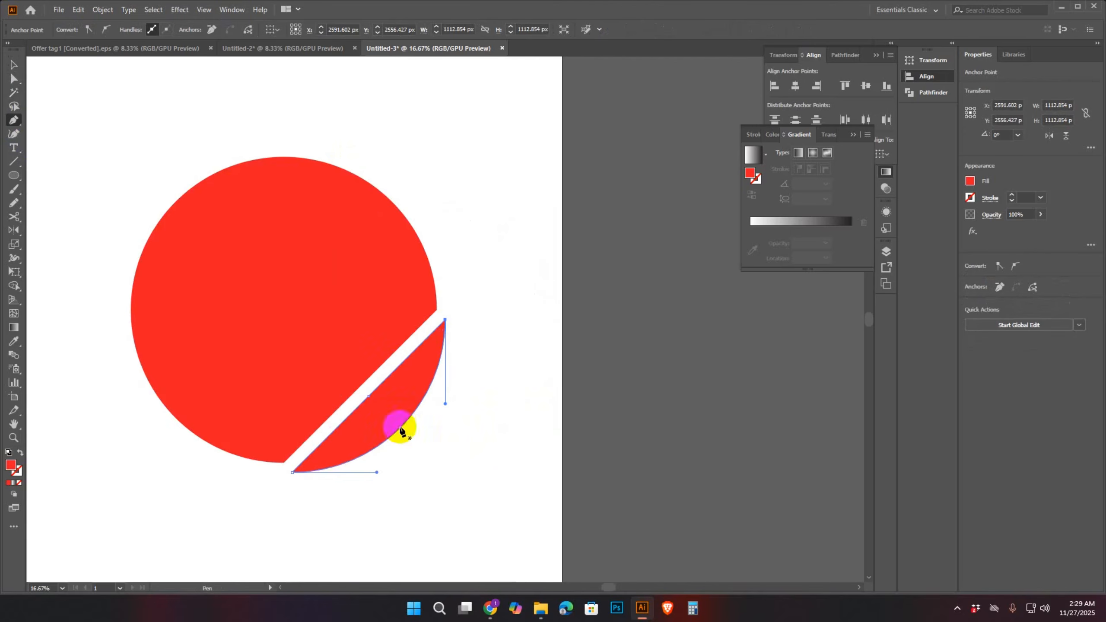
click(283, 463)
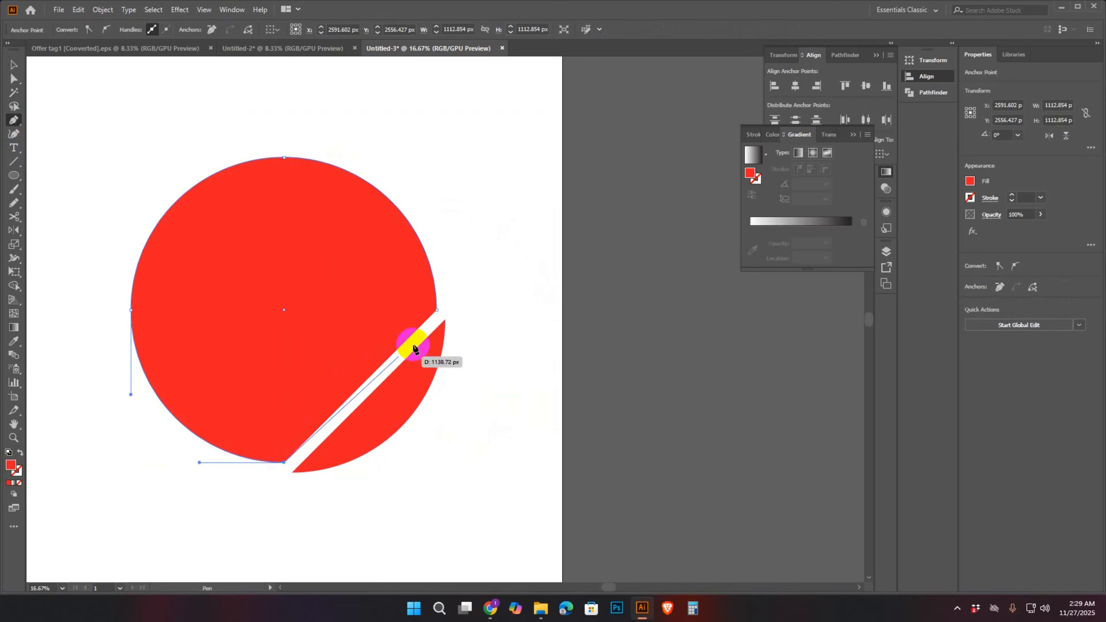
click(436, 310)
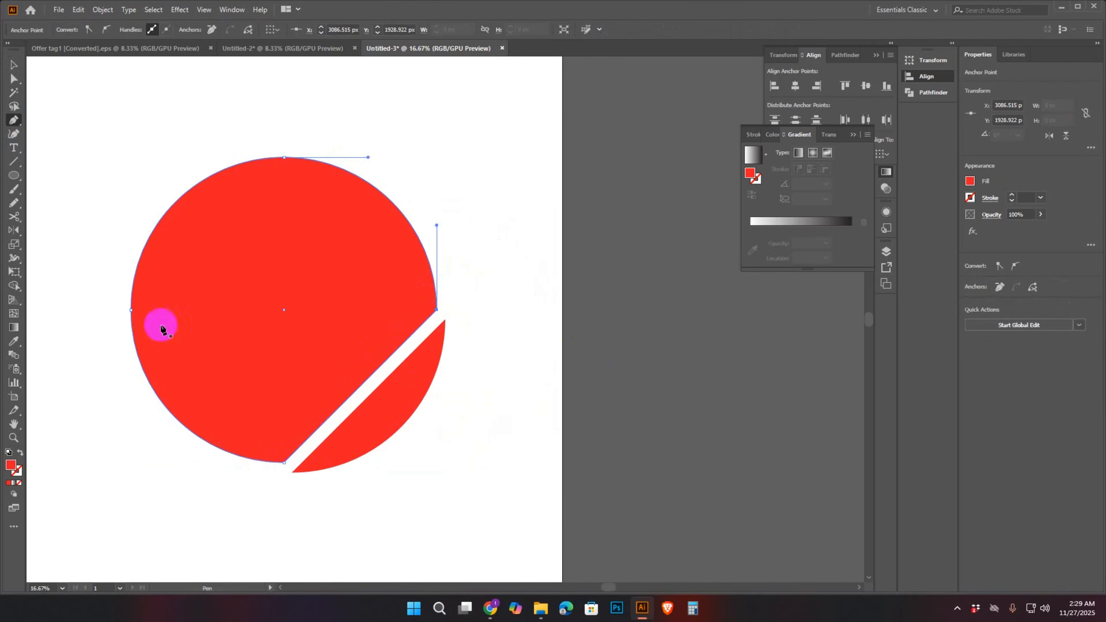
- Move the lower-right segment back against the main piece so their cut edges align, and check the joint up close
click(14, 64)
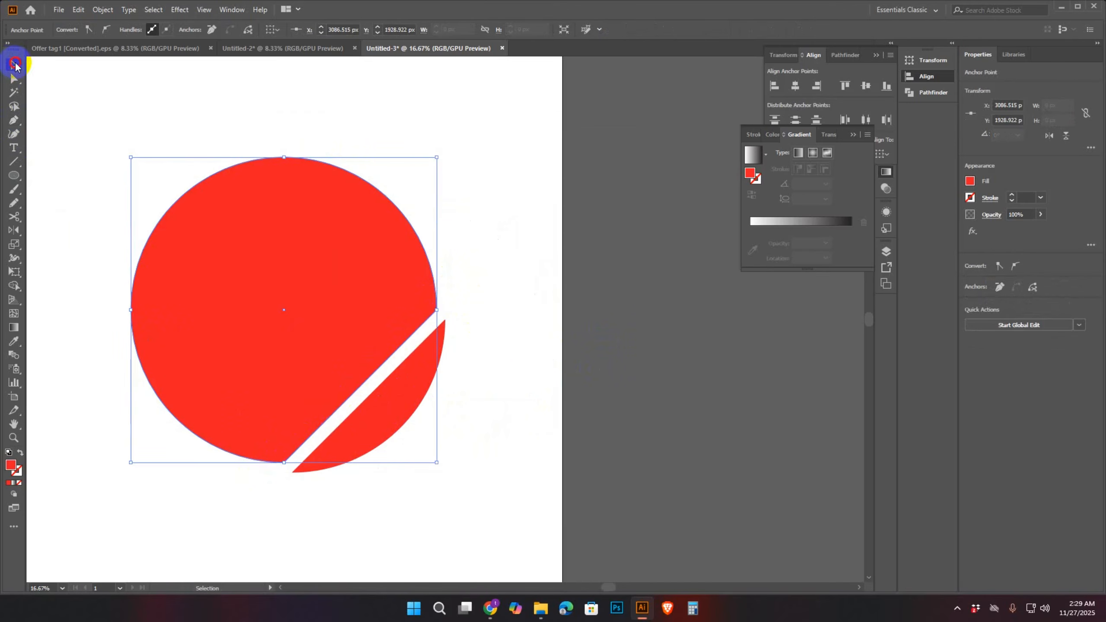
click(484, 308)
drag(407, 391, 380, 394)
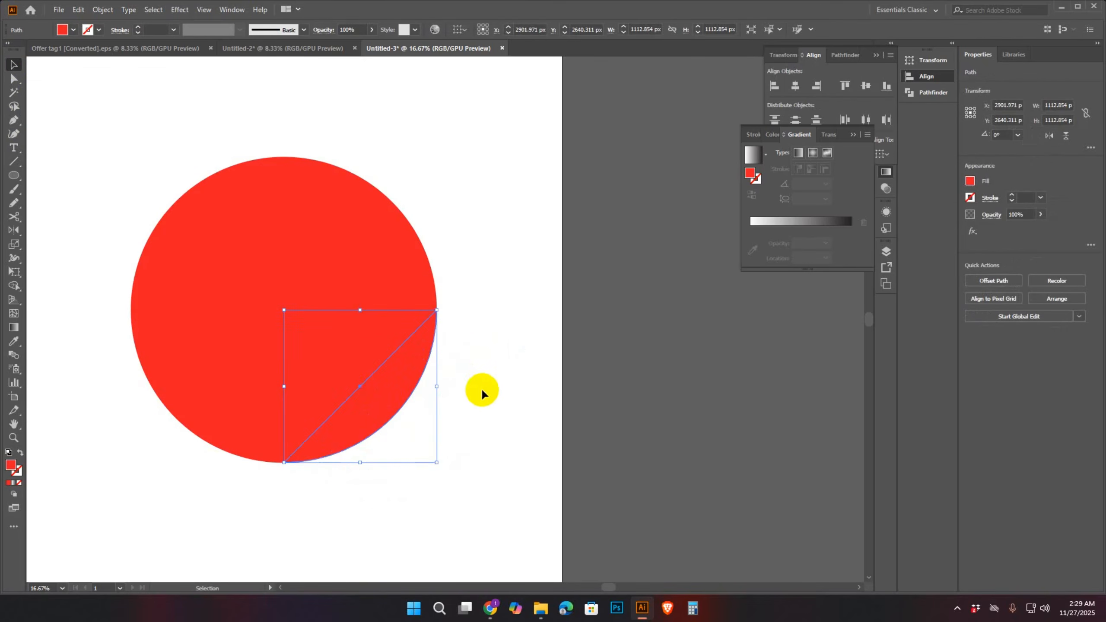
key(ctrl+plus)
key(ctrl+plus)
key(ctrl+plus)
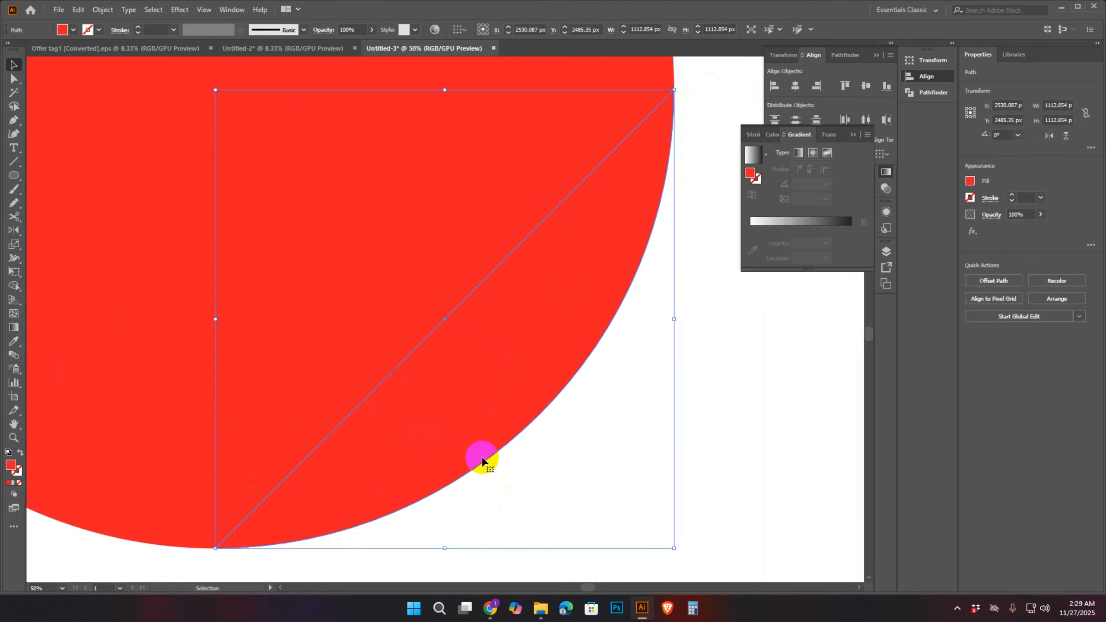
key(ctrl+minus)
key(ctrl+minus)
key(ctrl+minus)
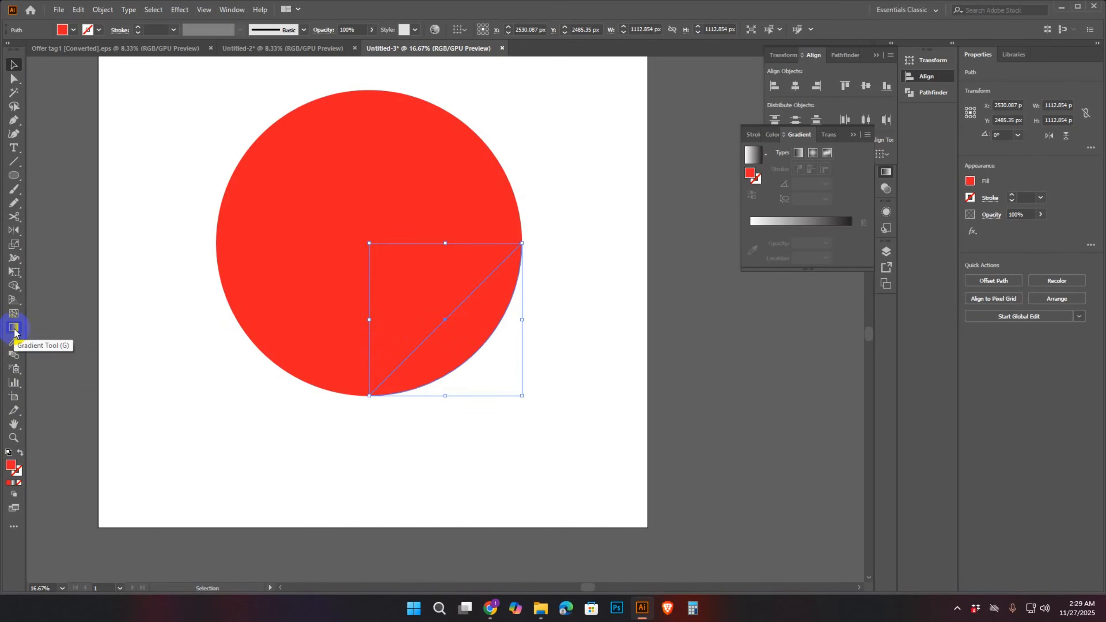
- Fill the cut lower-right segment with a white-to-black linear gradient and shift the gradient midpoint to about 69%
click(13, 484)
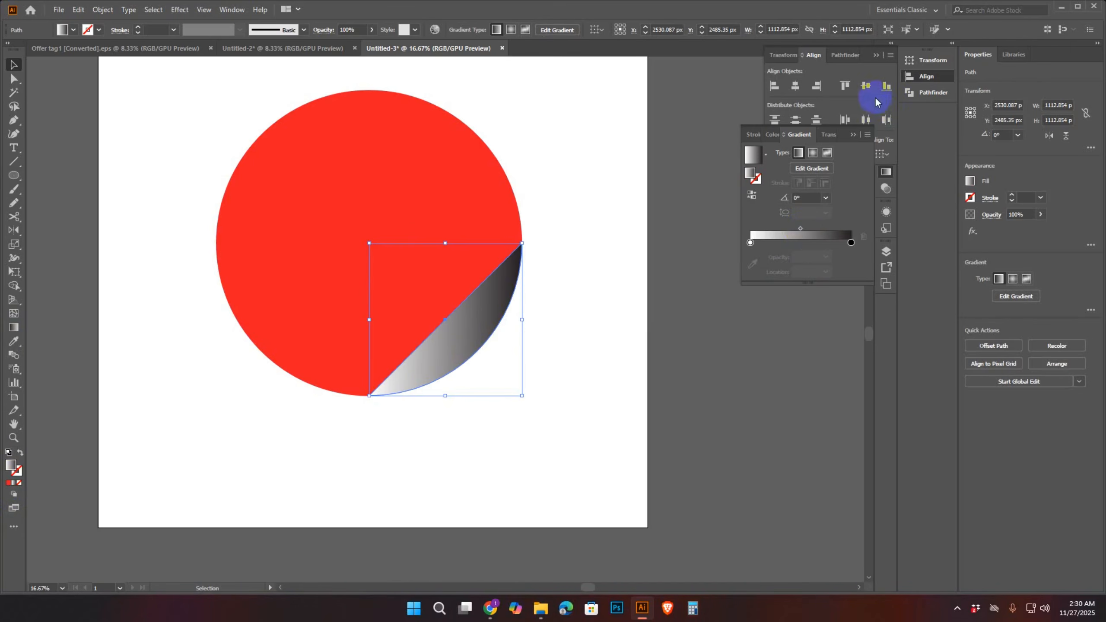
click(878, 170)
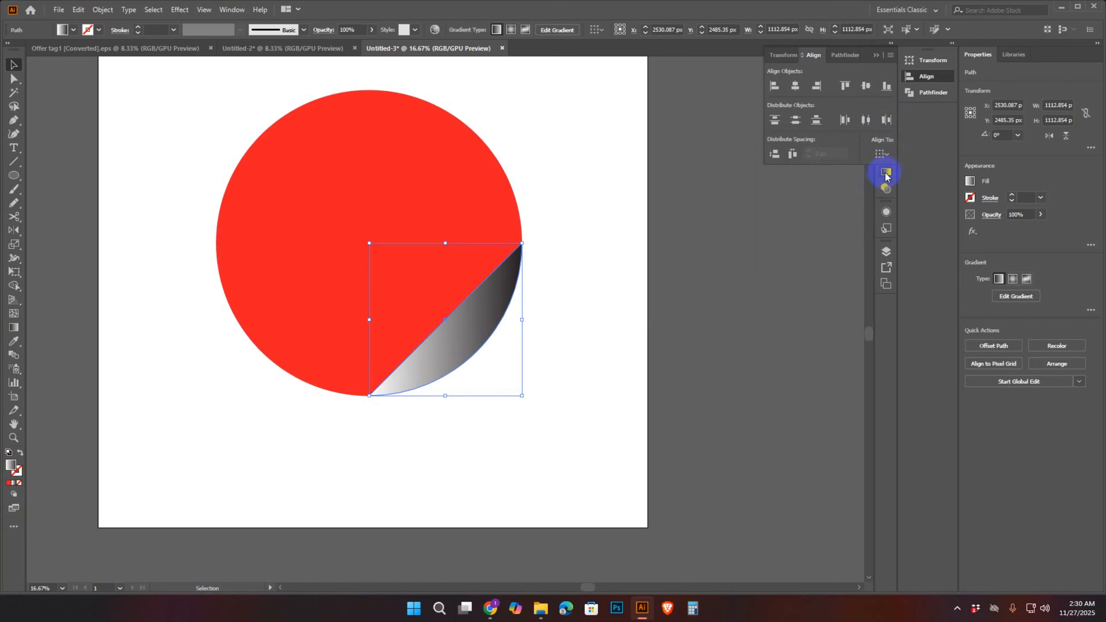
click(885, 172)
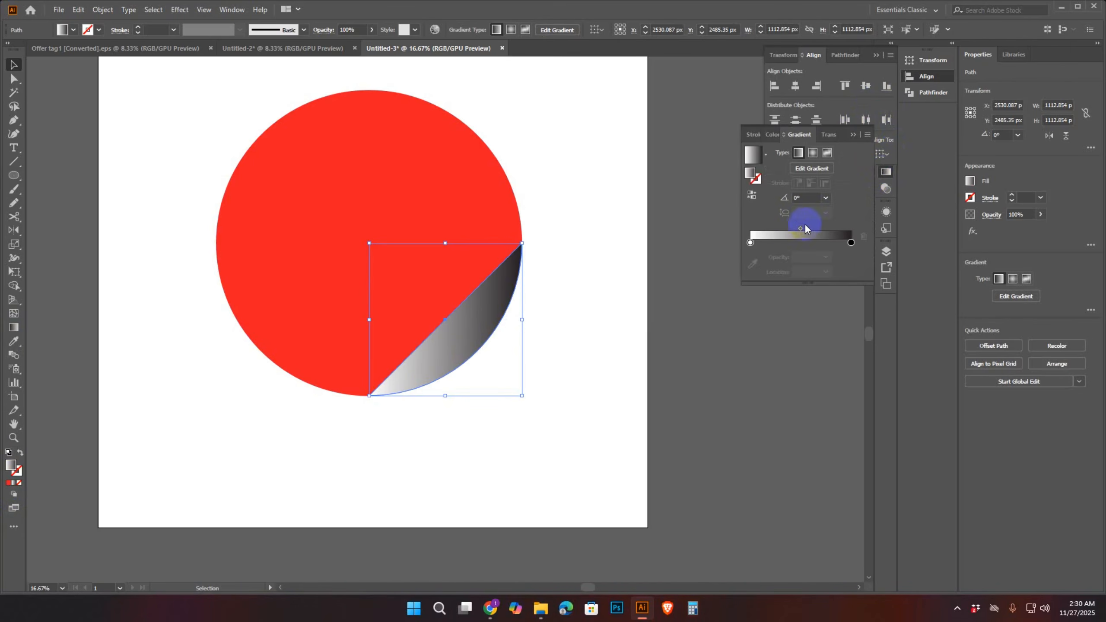
drag(800, 230, 818, 235)
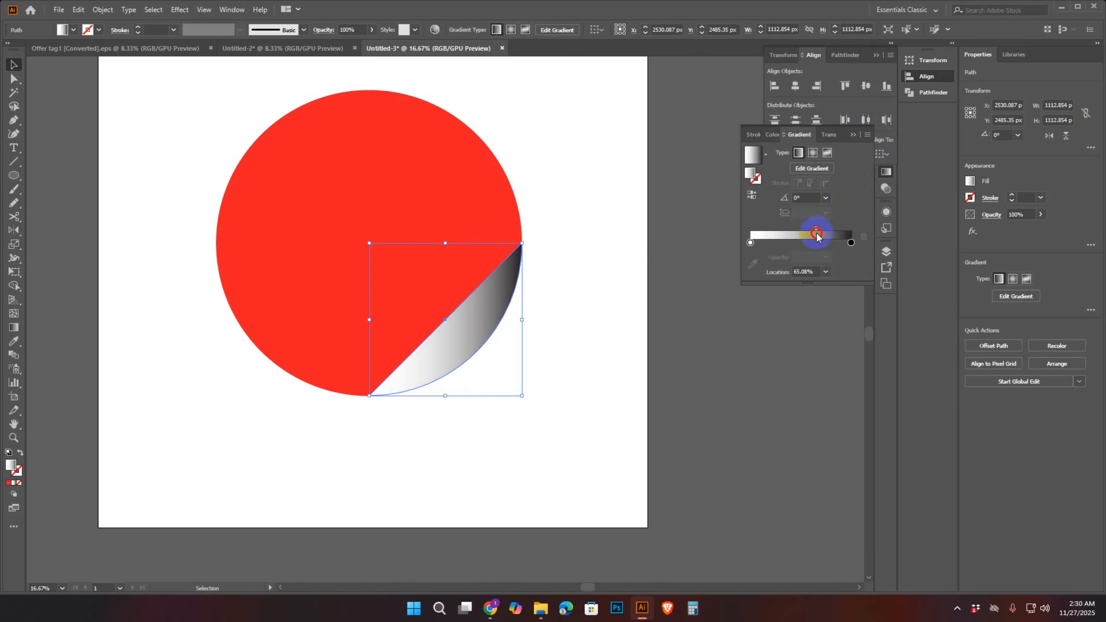
click(807, 267)
drag(815, 232, 820, 229)
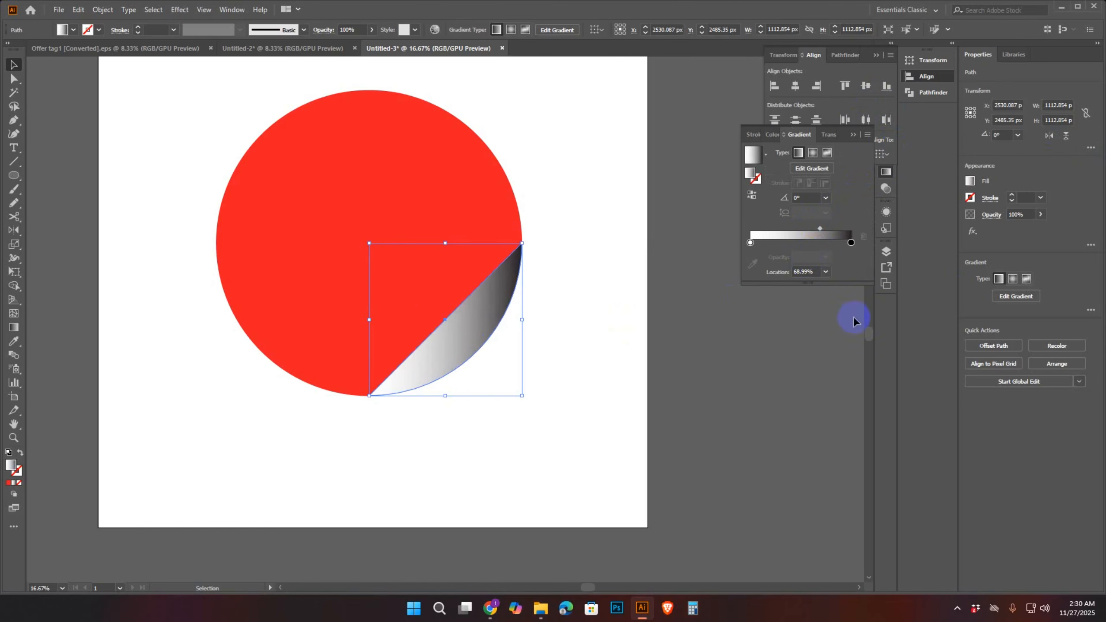
- Redirect the segment's gradient diagonally at about -52° with the Gradient tool, running from white near the straight edge to black at the arc
click(14, 327)
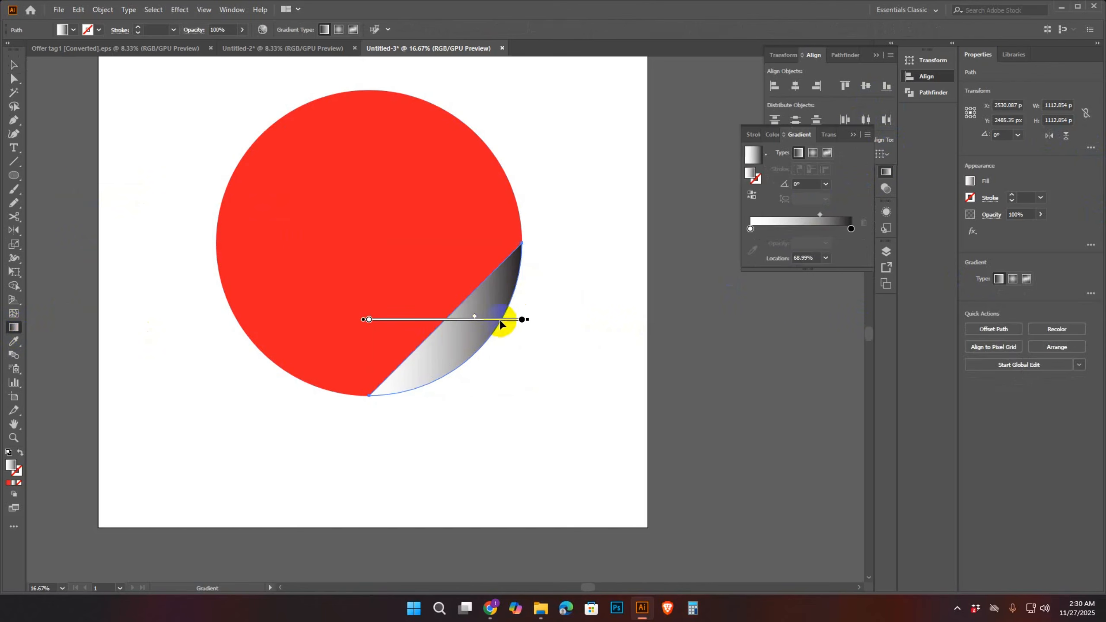
drag(523, 386, 421, 299)
drag(490, 399, 442, 323)
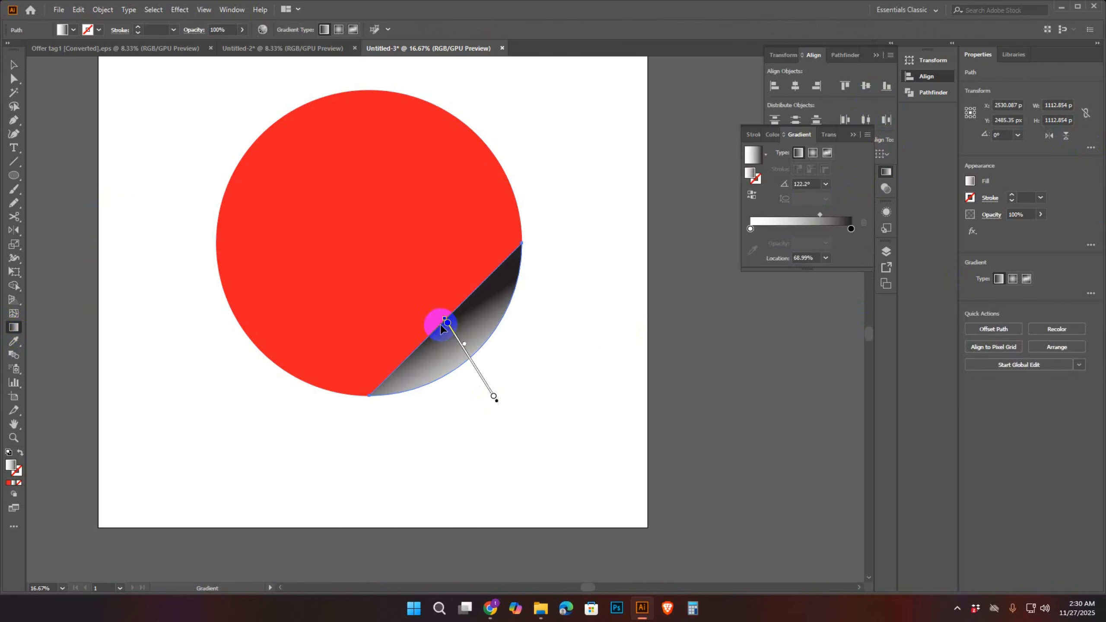
drag(407, 268, 481, 371)
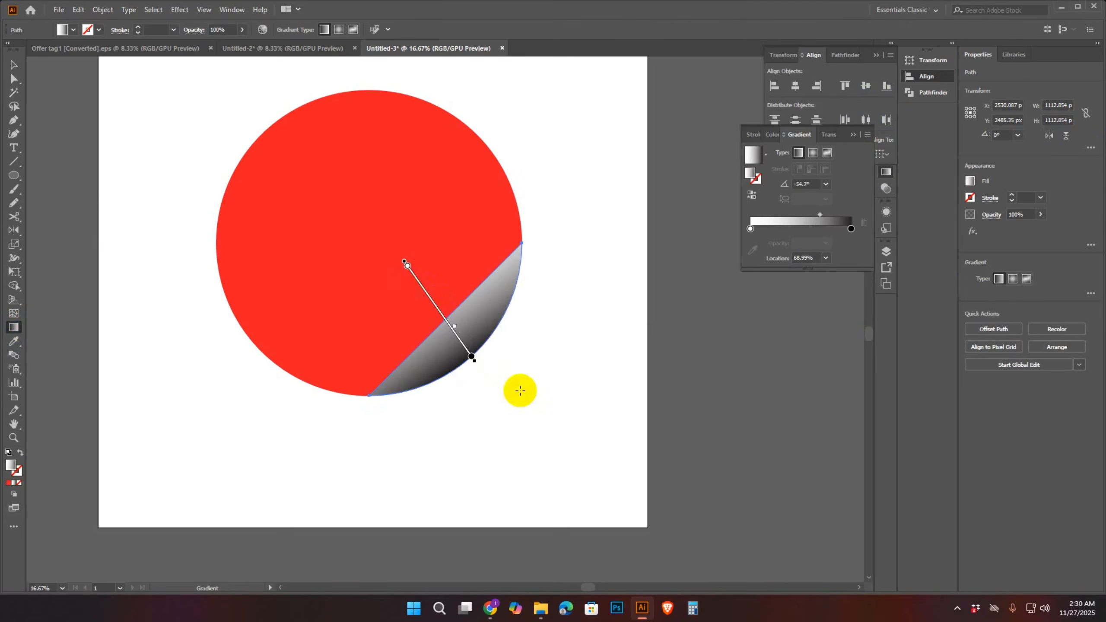
drag(538, 408, 453, 327)
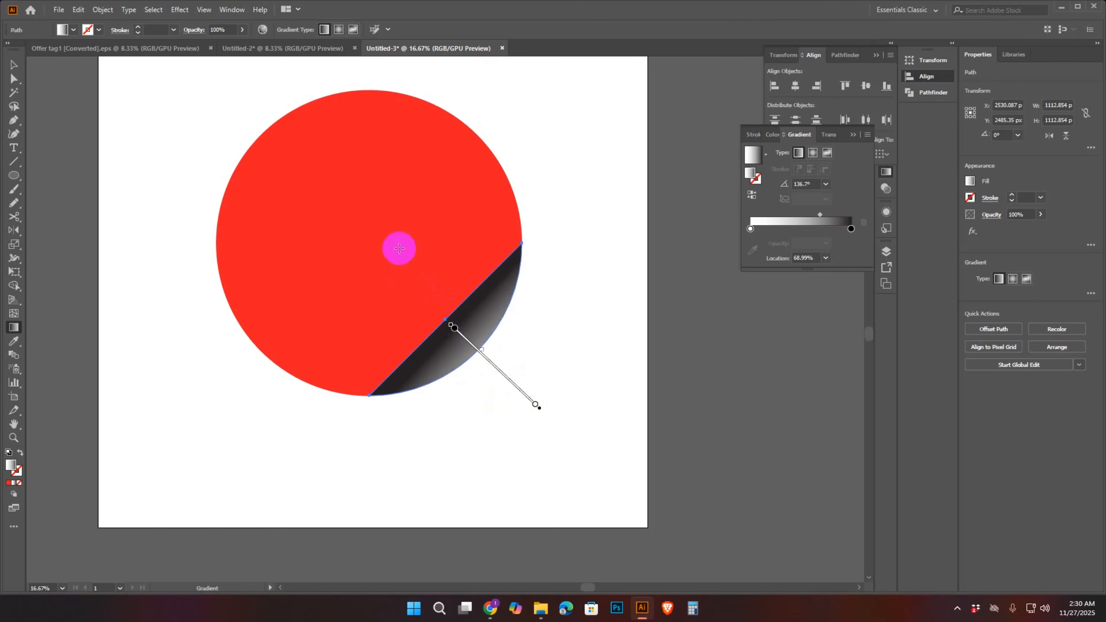
drag(394, 251, 477, 362)
drag(428, 298, 479, 363)
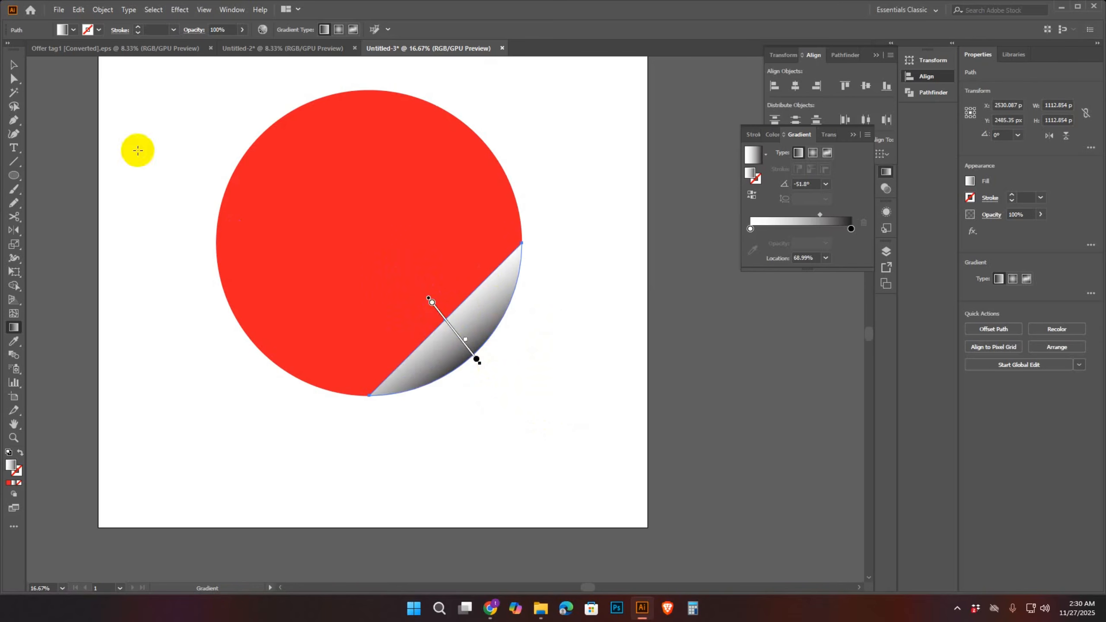
click(14, 65)
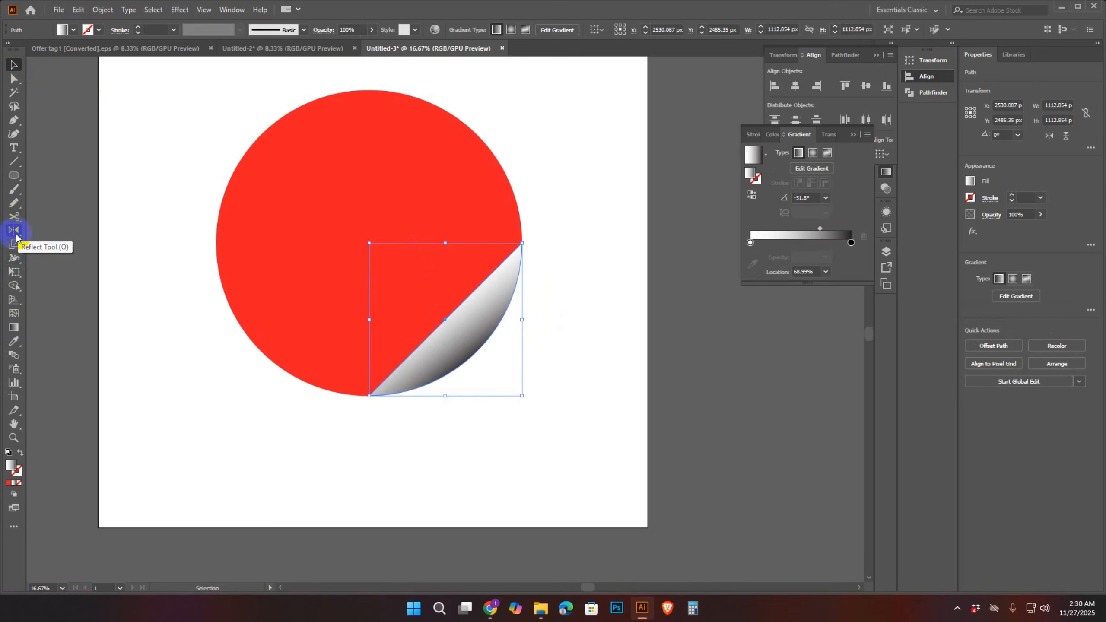
- Reflect the gradient segment across its straight cut edge so it folds inward over the red circle
drag(15, 231, 86, 255)
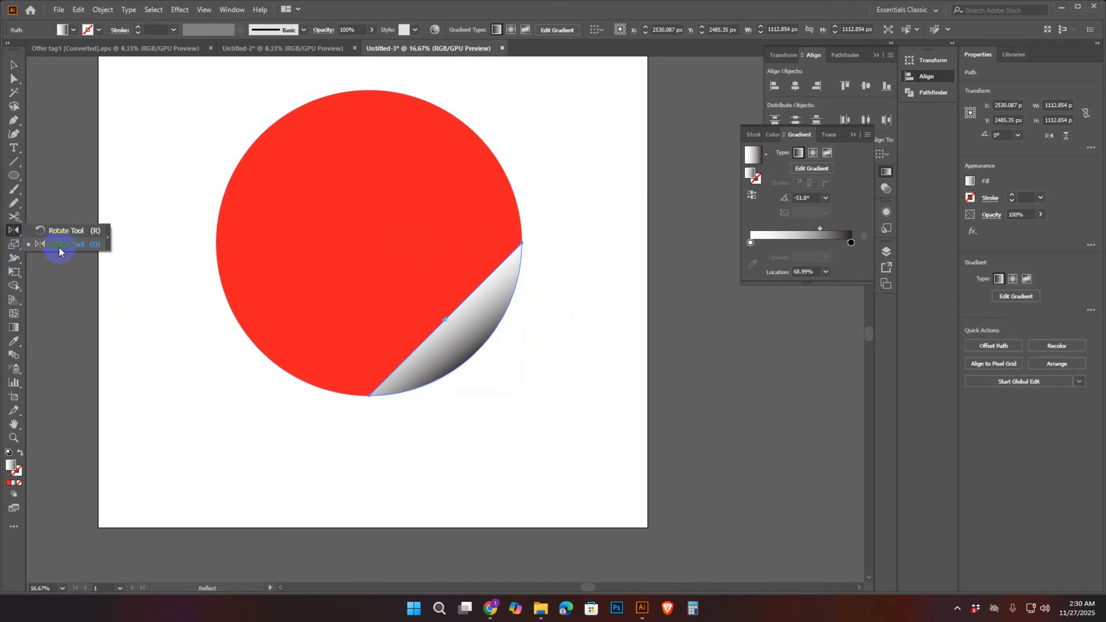
click(15, 232)
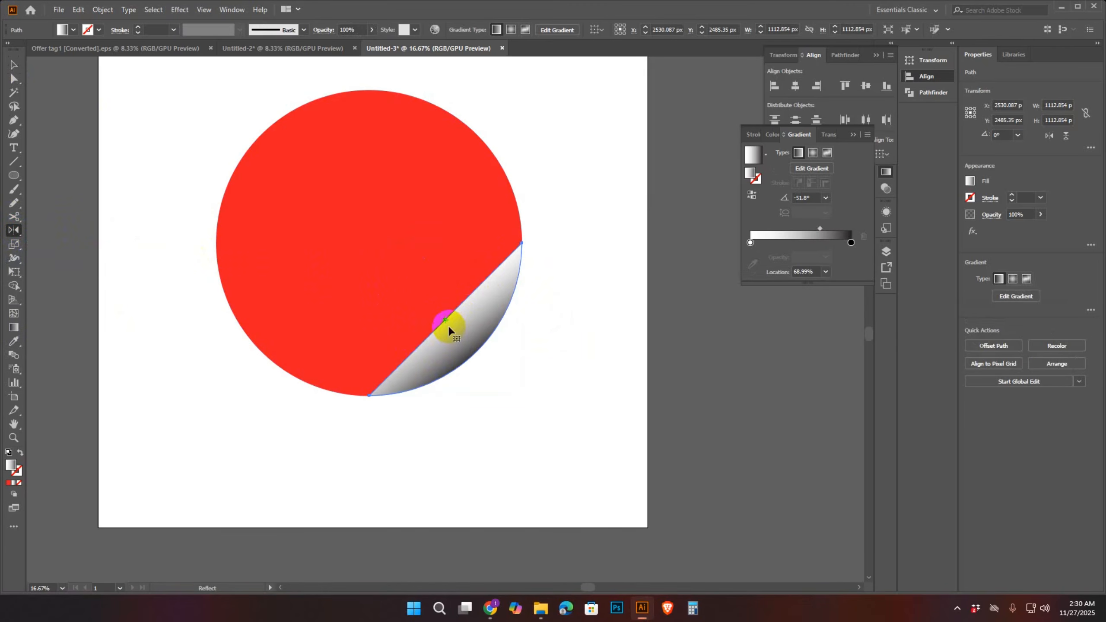
scroll(448, 324, up, 2)
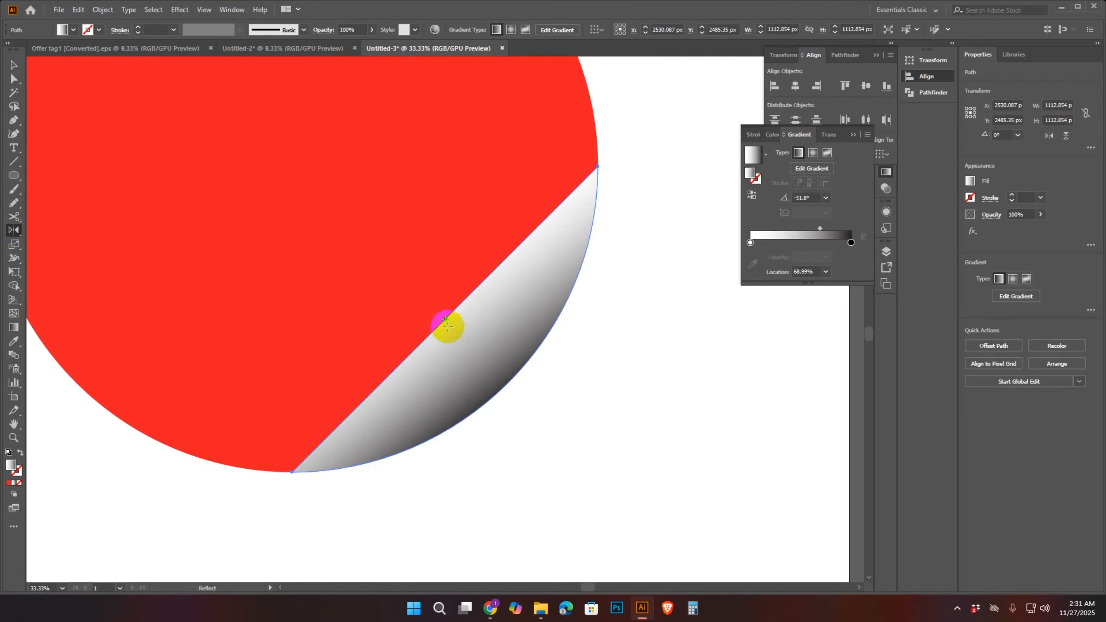
click(446, 321)
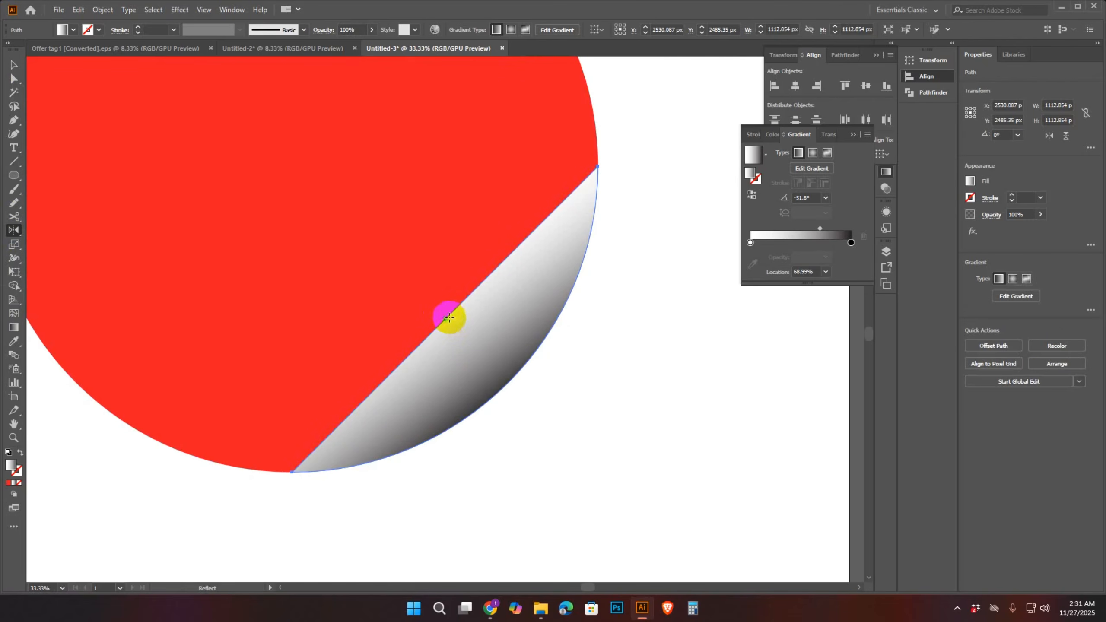
click(598, 167)
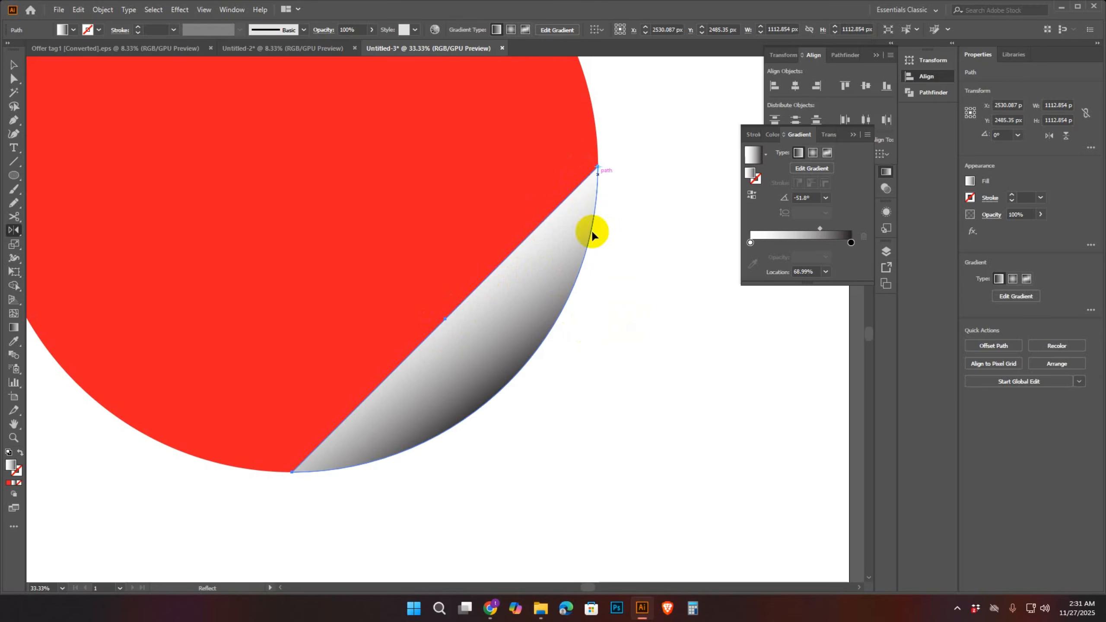
key(ctrl+minus)
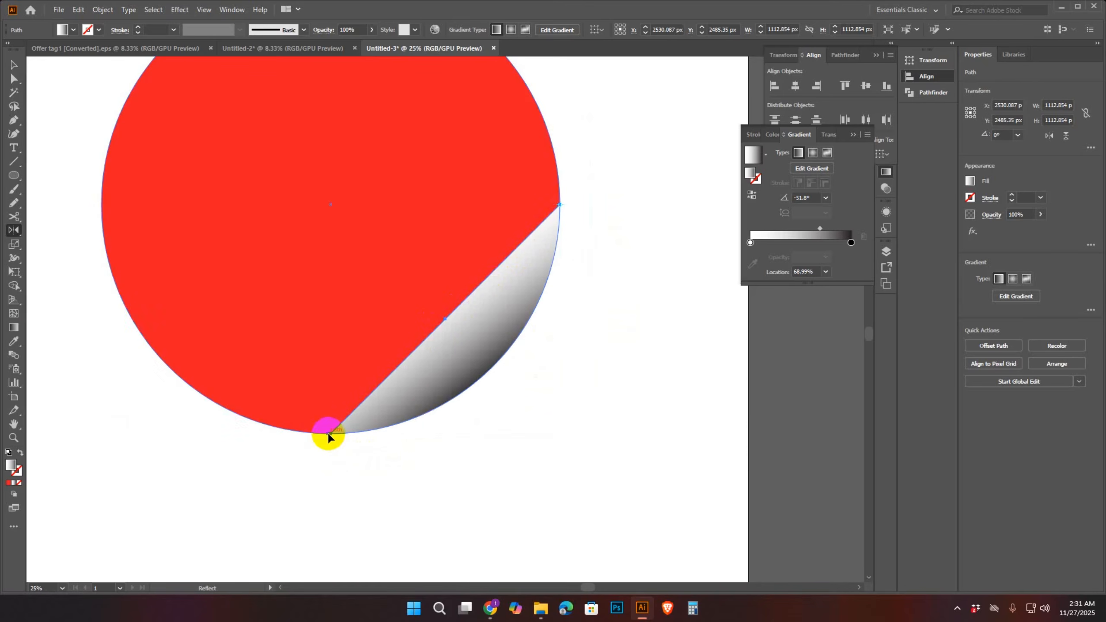
click(332, 434)
click(561, 205)
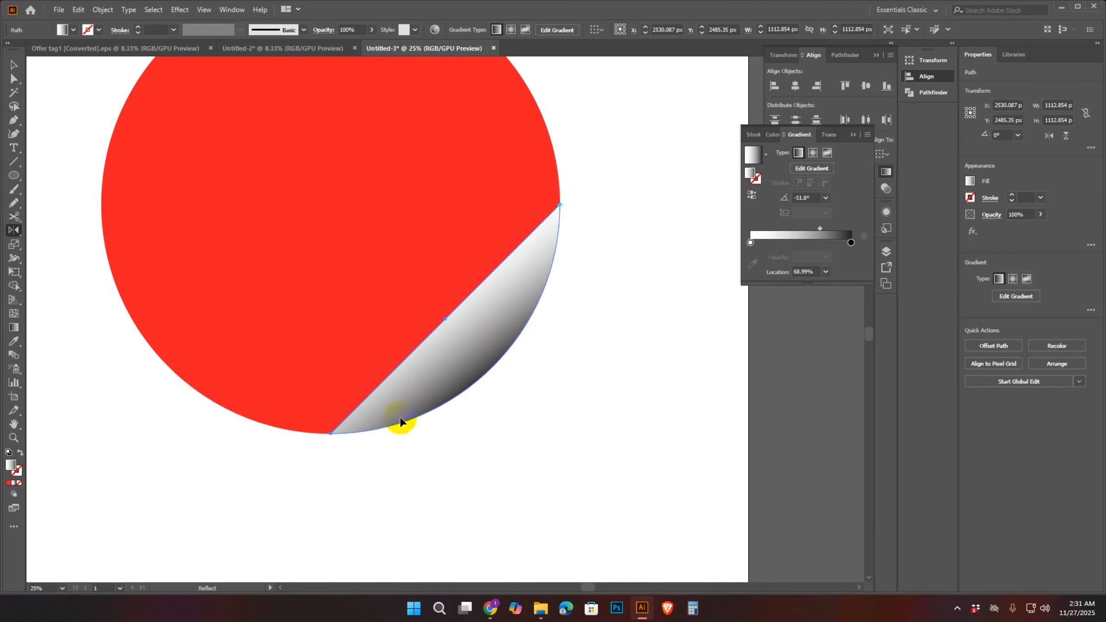
click(330, 434)
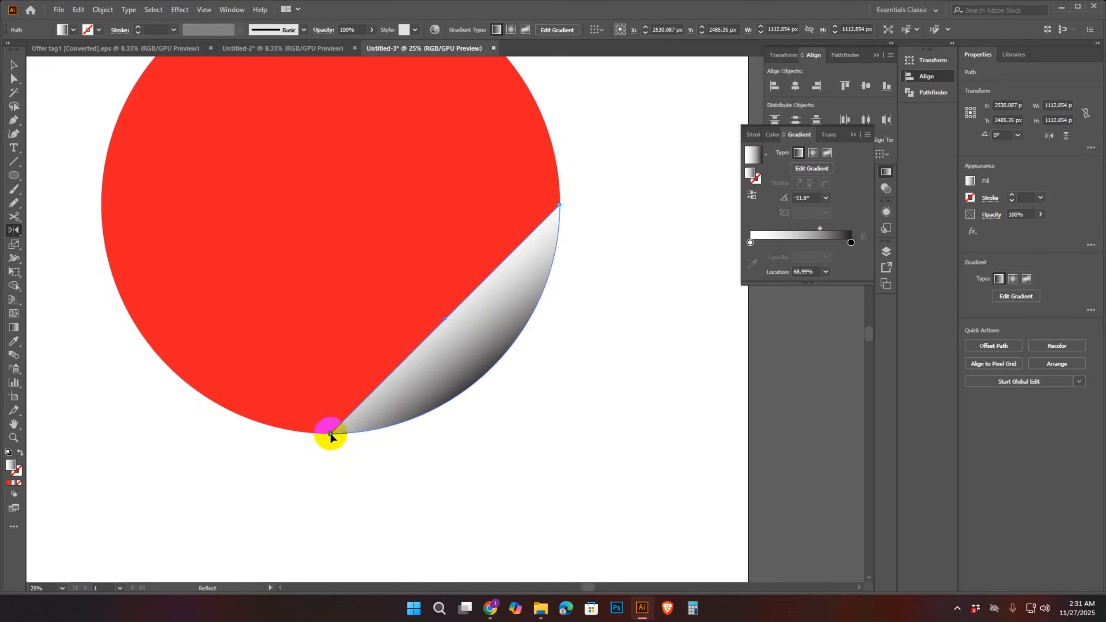
drag(329, 434, 331, 435)
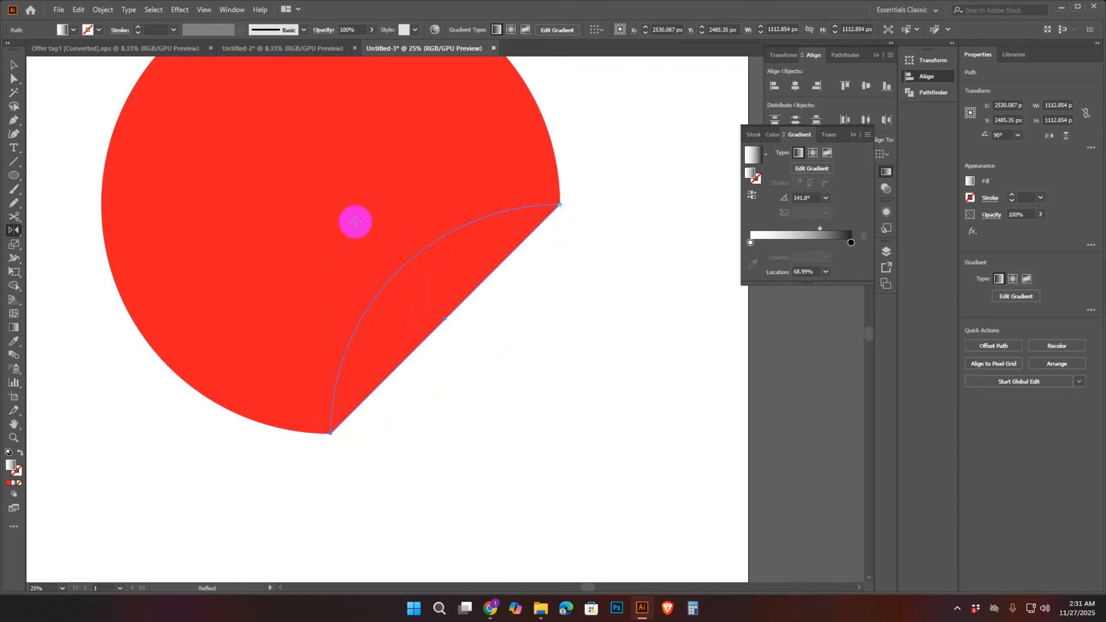
- Bring the reflected gradient segment to the front of the red circle and deselect it
right_click(417, 285)
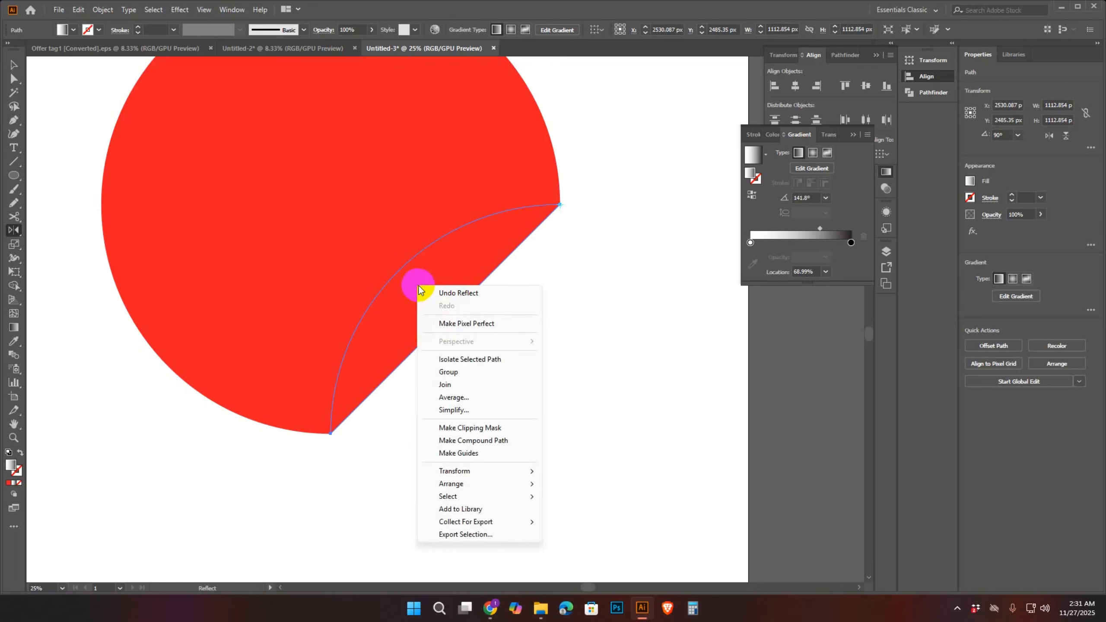
mouse_move(527, 484)
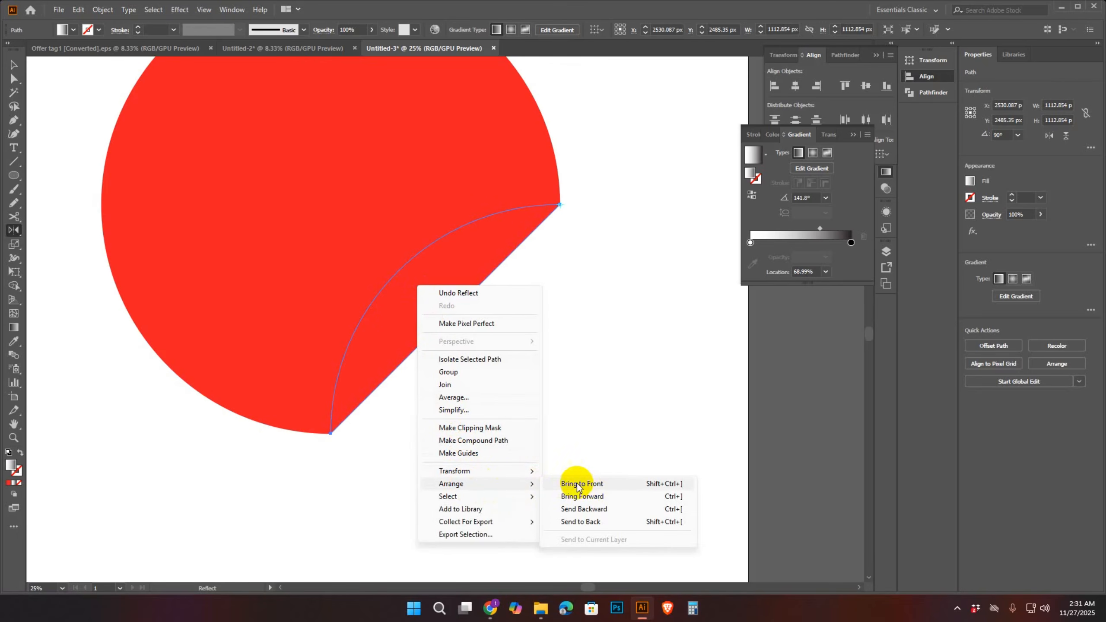
click(599, 481)
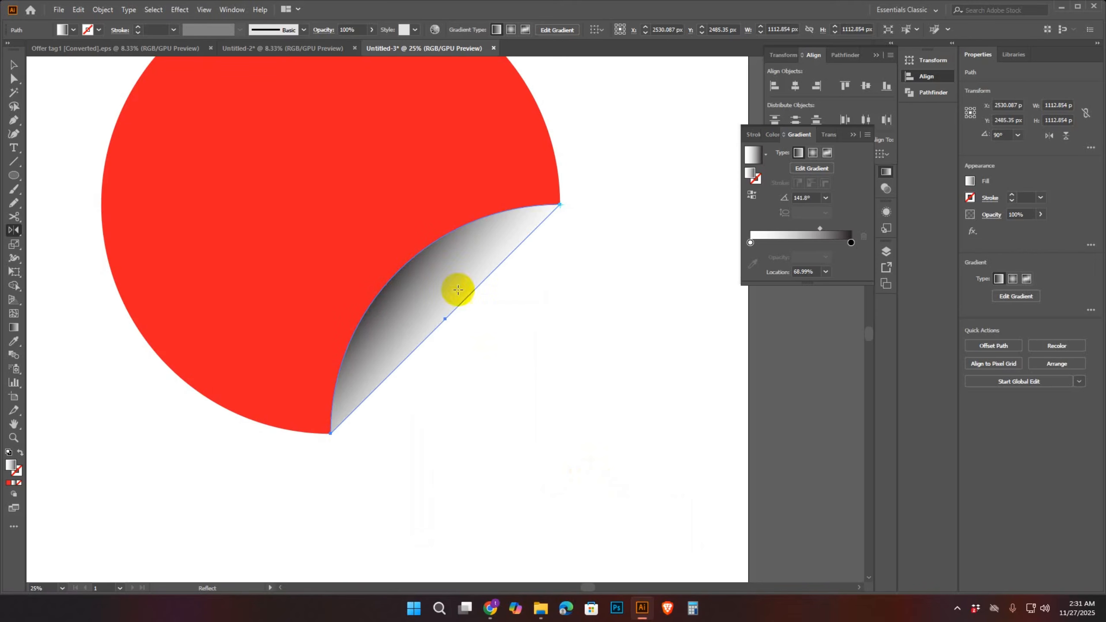
key(v)
click(329, 198)
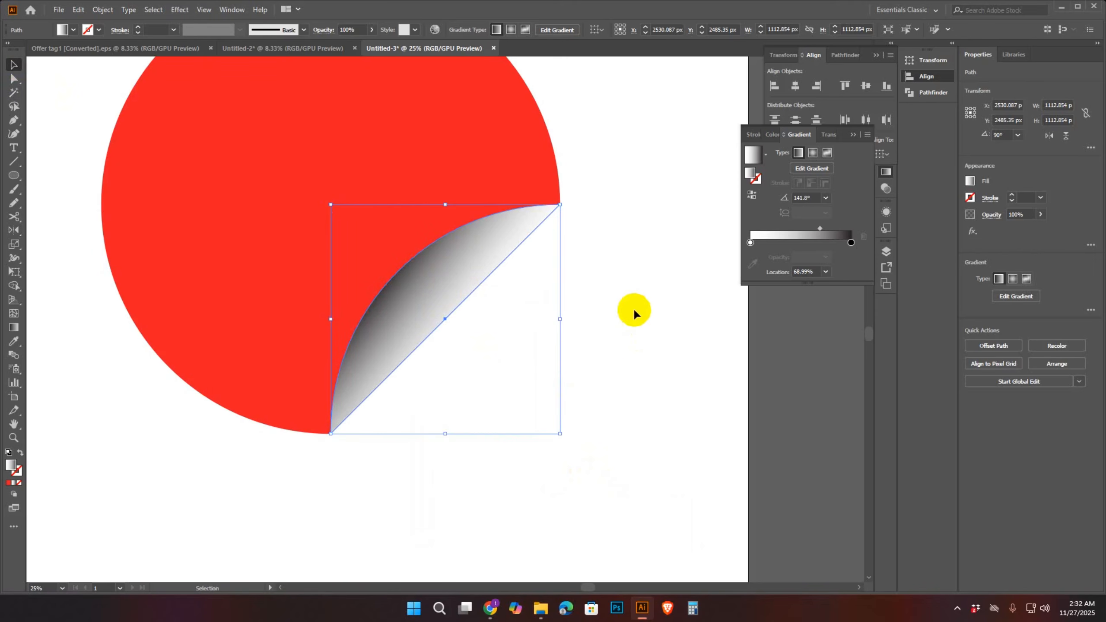
click(634, 307)
- Apply a red Multiply drop shadow to the folded segment with 75% opacity, 10 px X and Y offsets and 40 px blur
click(448, 282)
click(228, 9)
mouse_move(181, 10)
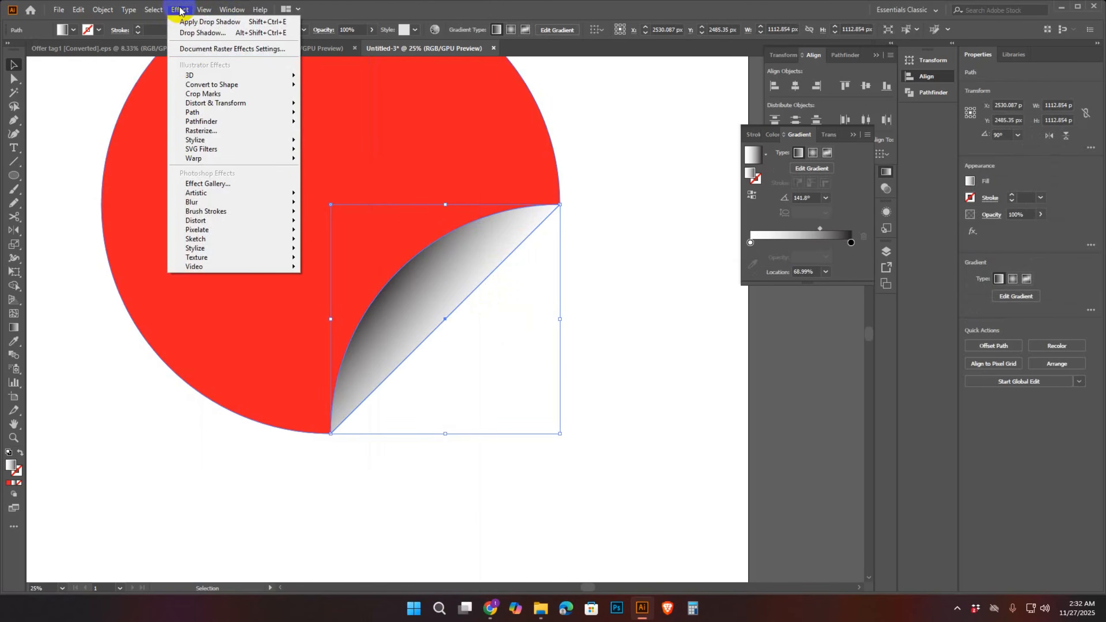
mouse_move(195, 141)
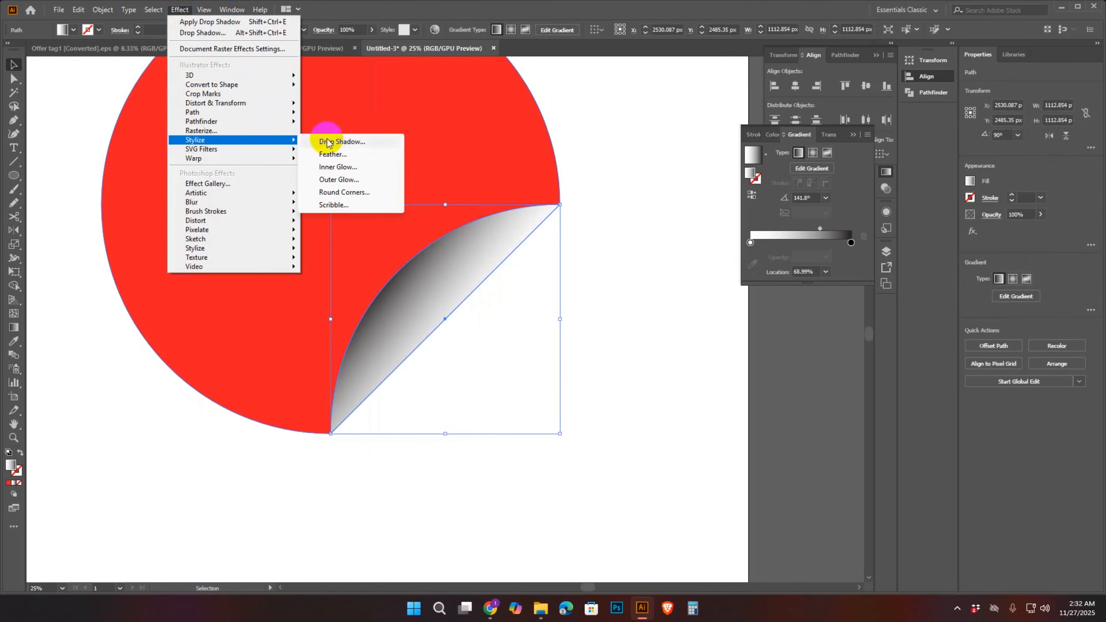
click(348, 142)
click(679, 363)
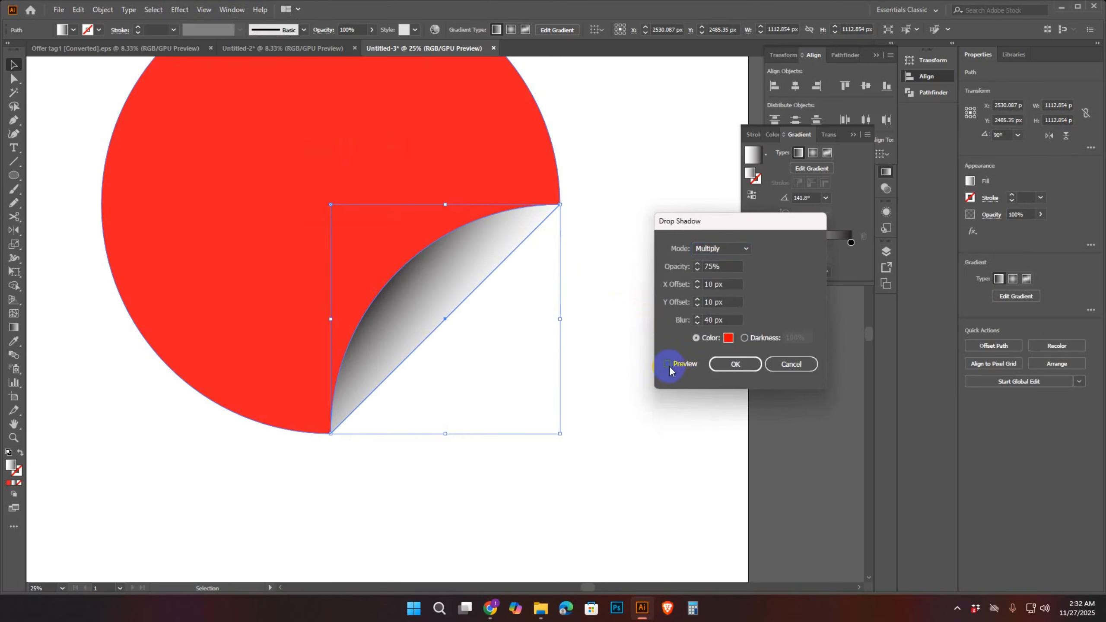
click(668, 364)
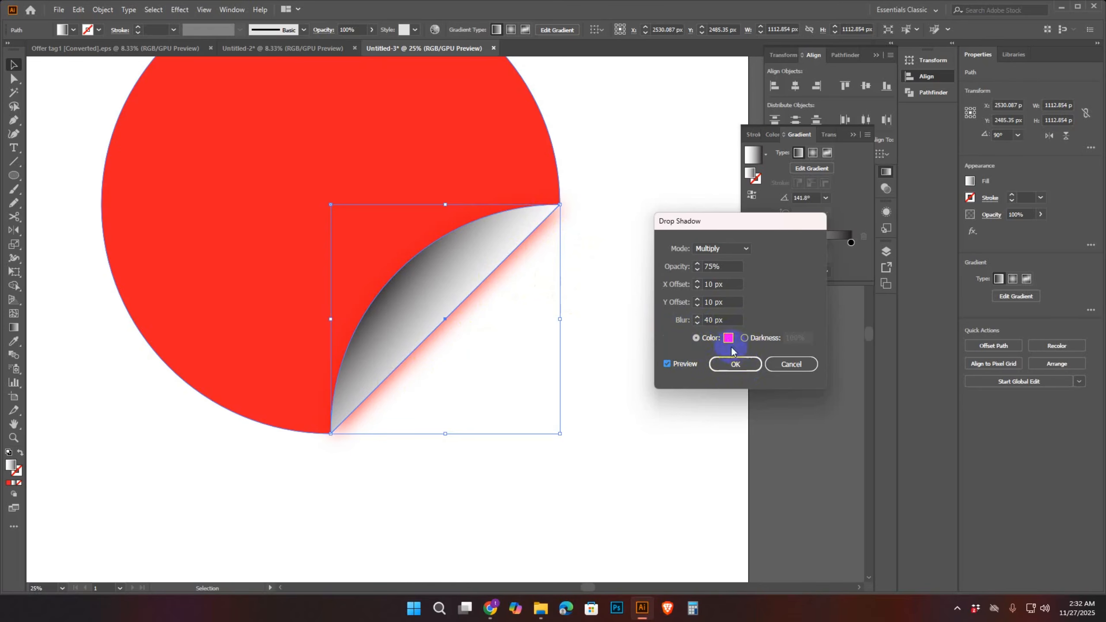
click(740, 368)
click(736, 364)
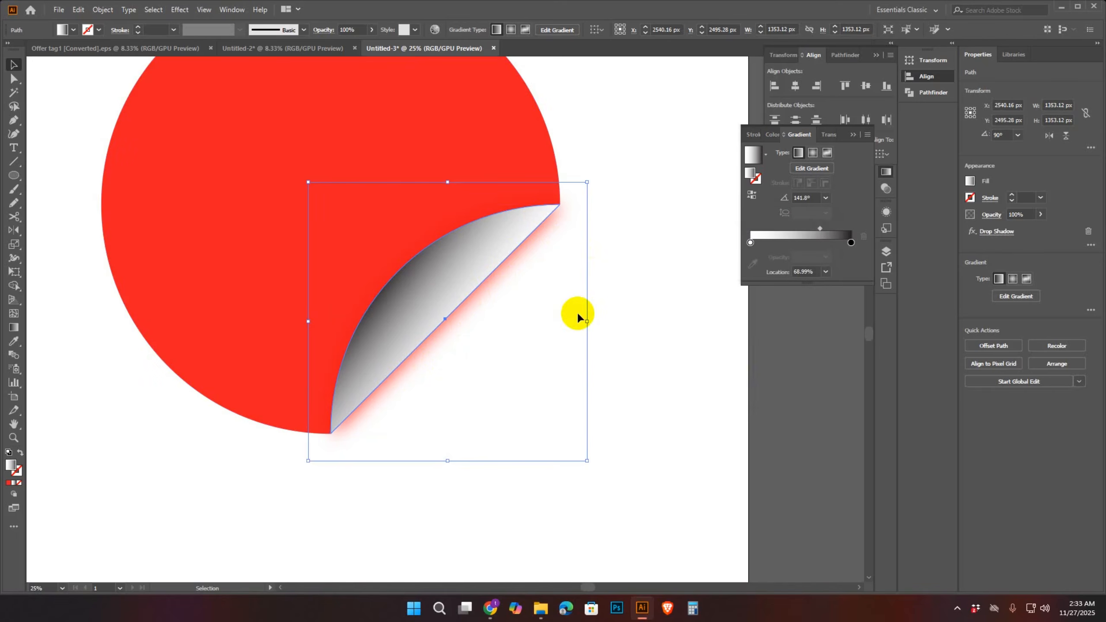
- Examine the whole tag with its folded, shadowed corner and clear the selection
key(a)
key(ctrl+minus)
key(ctrl+minus)
key(ctrl+minus)
key(ctrl+equal)
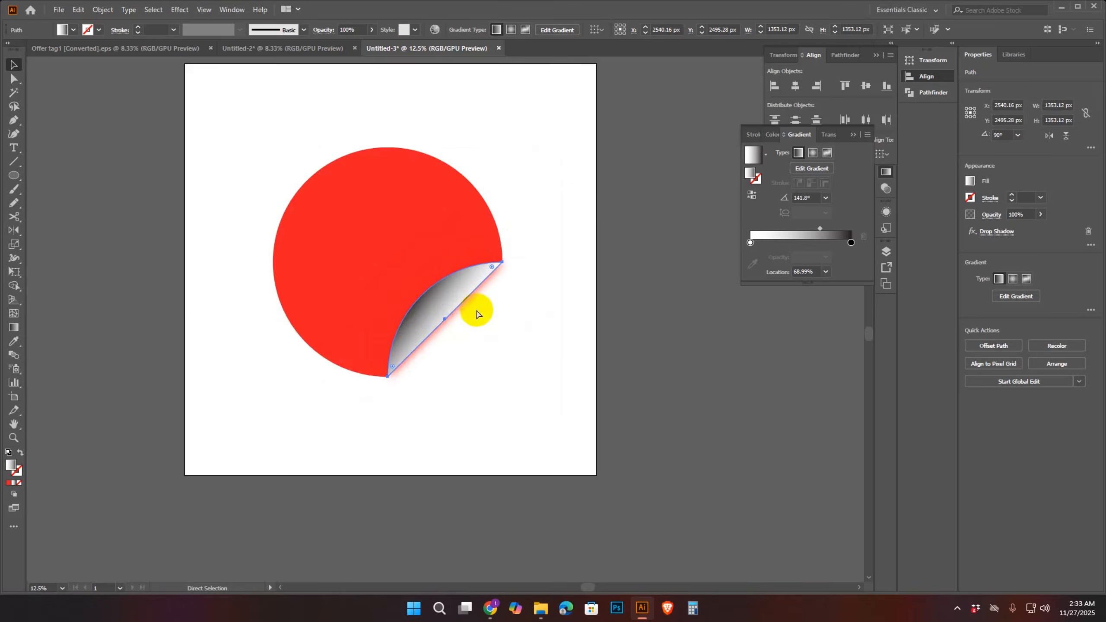
key(ctrl+equal)
key(v)
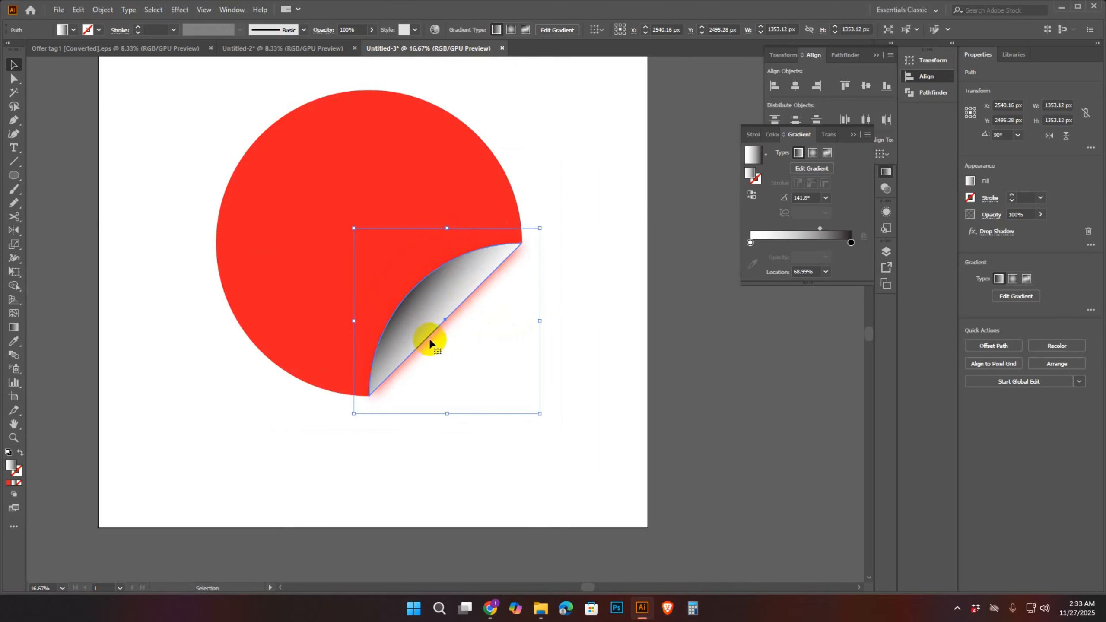
click(130, 92)
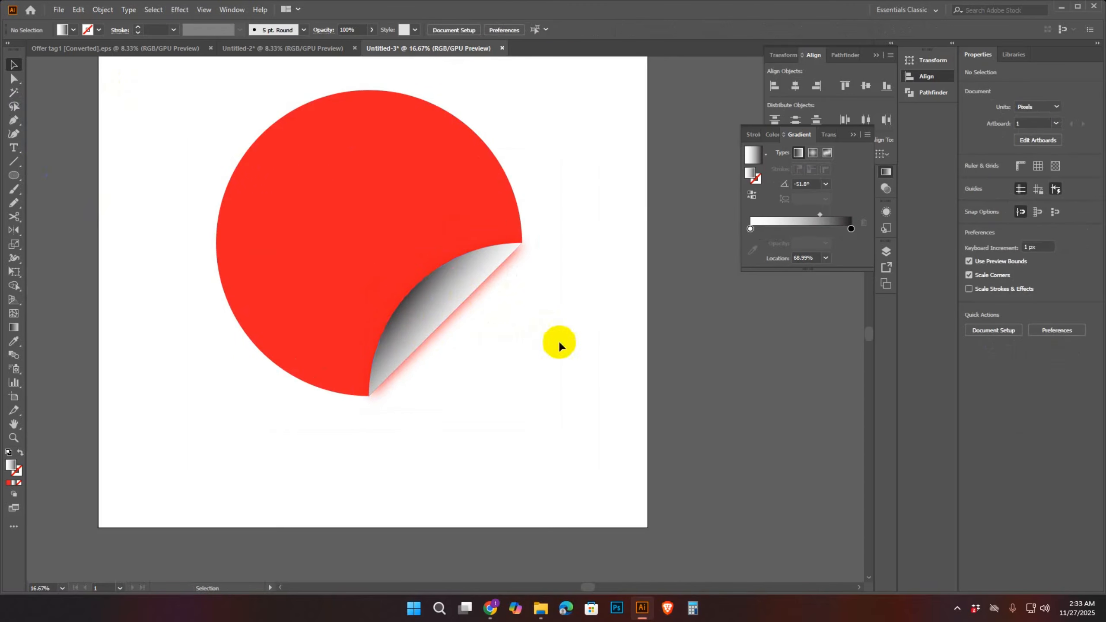
- Draw a small gradient-filled circle about 155 px in diameter near the top of the red tag and select it
click(15, 176)
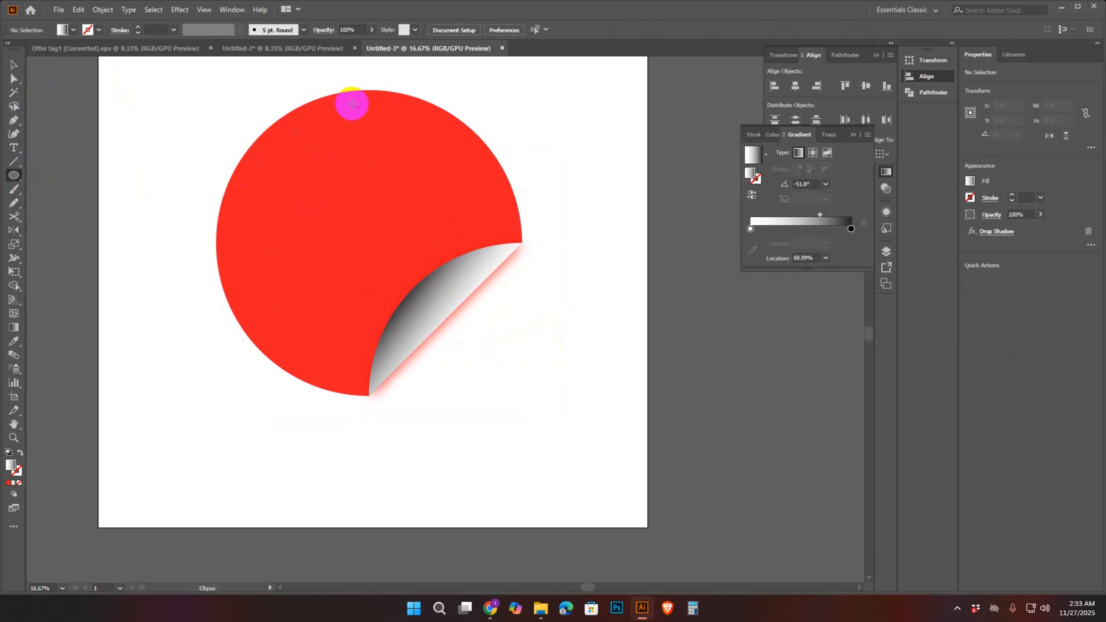
drag(351, 108, 370, 130)
click(15, 66)
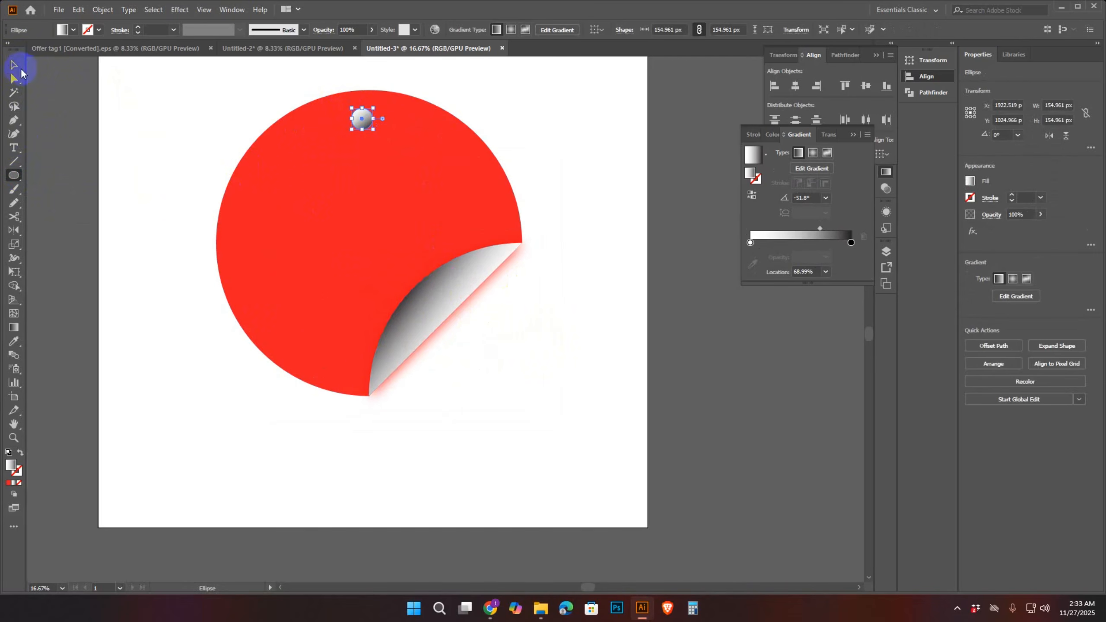
click(364, 116)
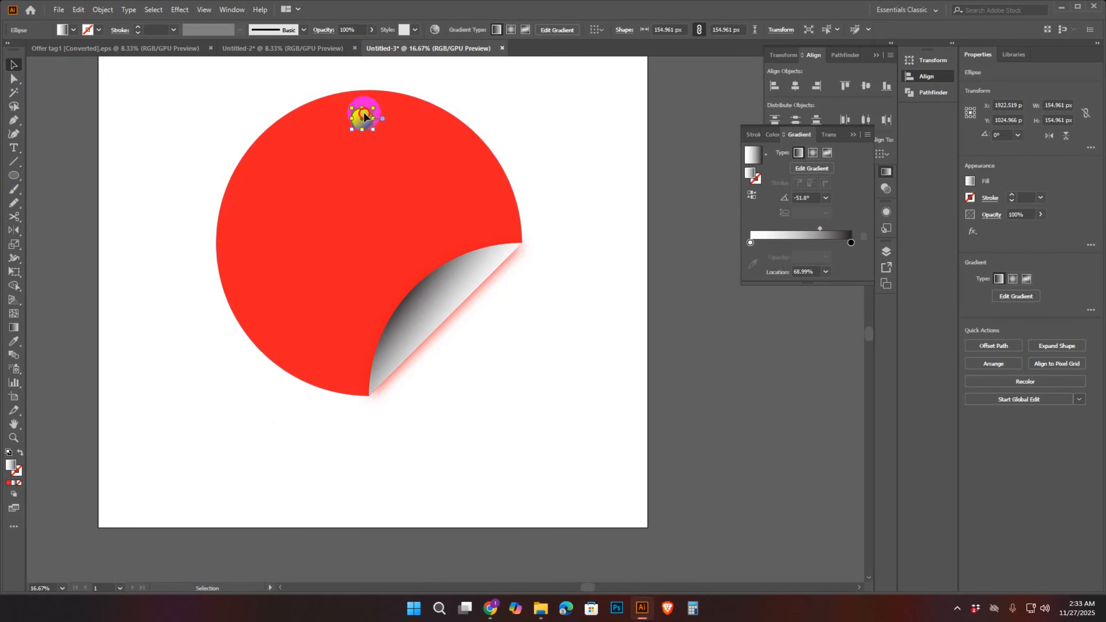
- Move the small gradient circle onto the red tag's vertical centre line, just below its upper edge
drag(364, 116, 371, 106)
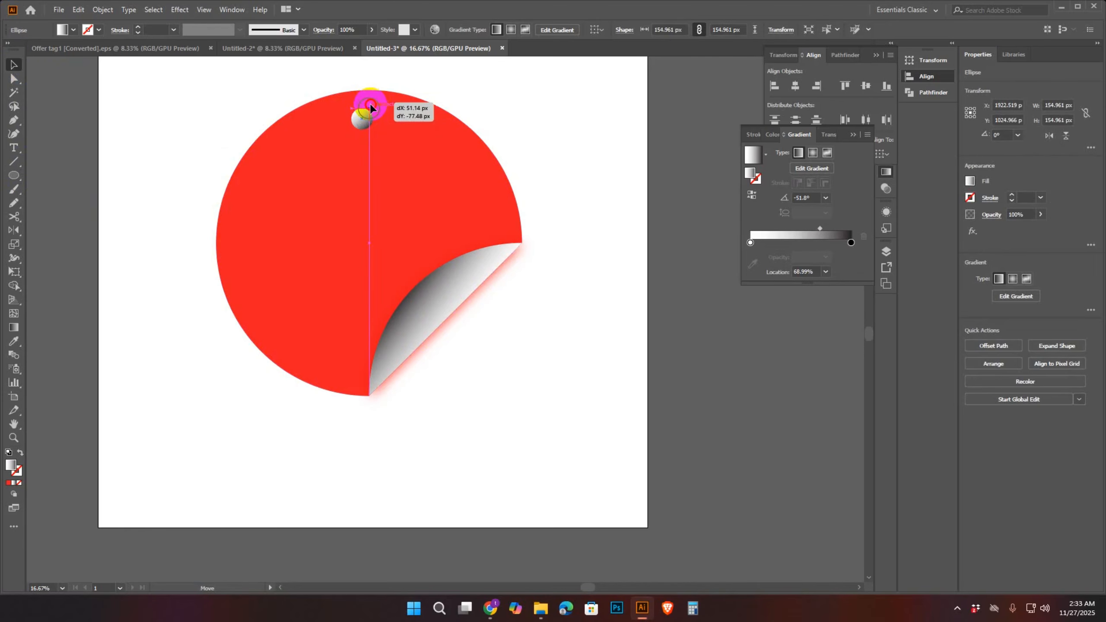
drag(369, 103, 369, 106)
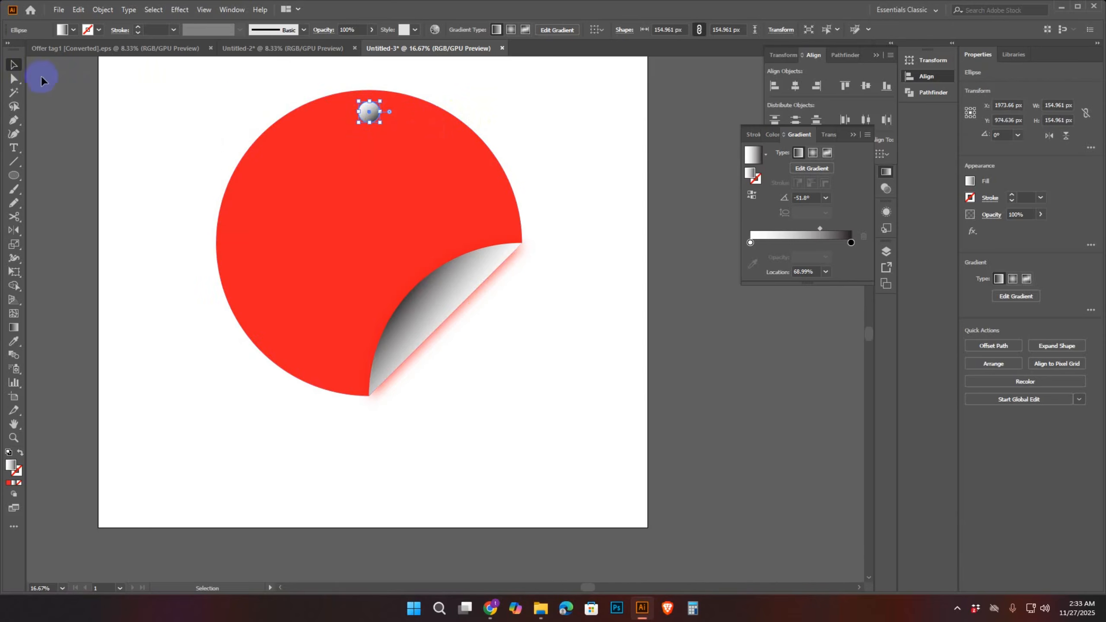
drag(217, 92, 570, 398)
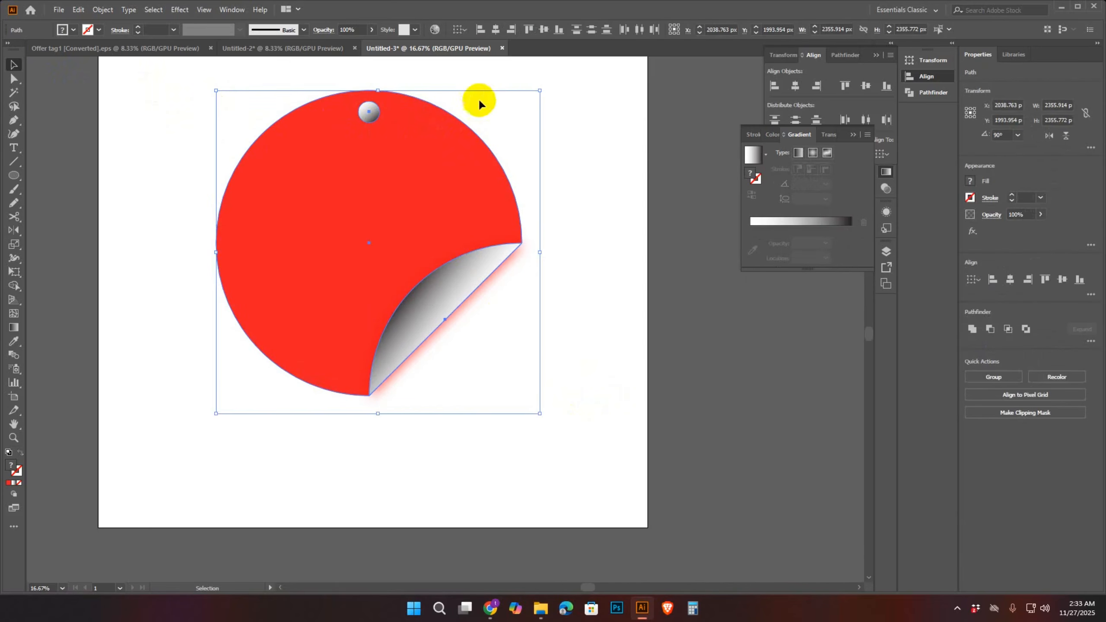
- Fill the small circle near the tag's upper edge with white and deselect it
click(370, 111)
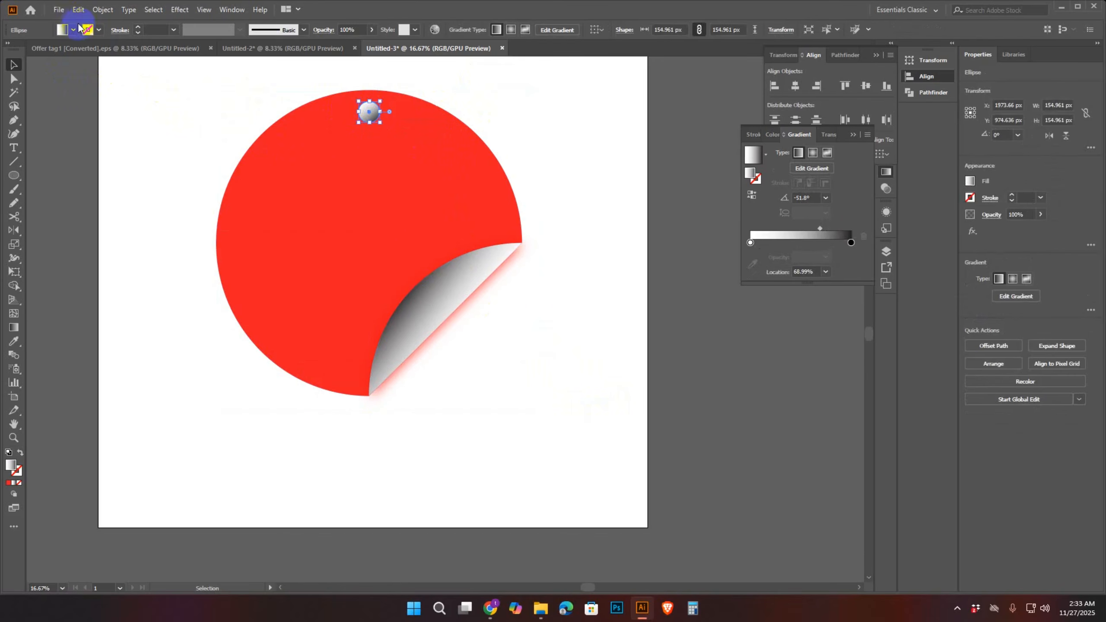
click(73, 30)
click(24, 49)
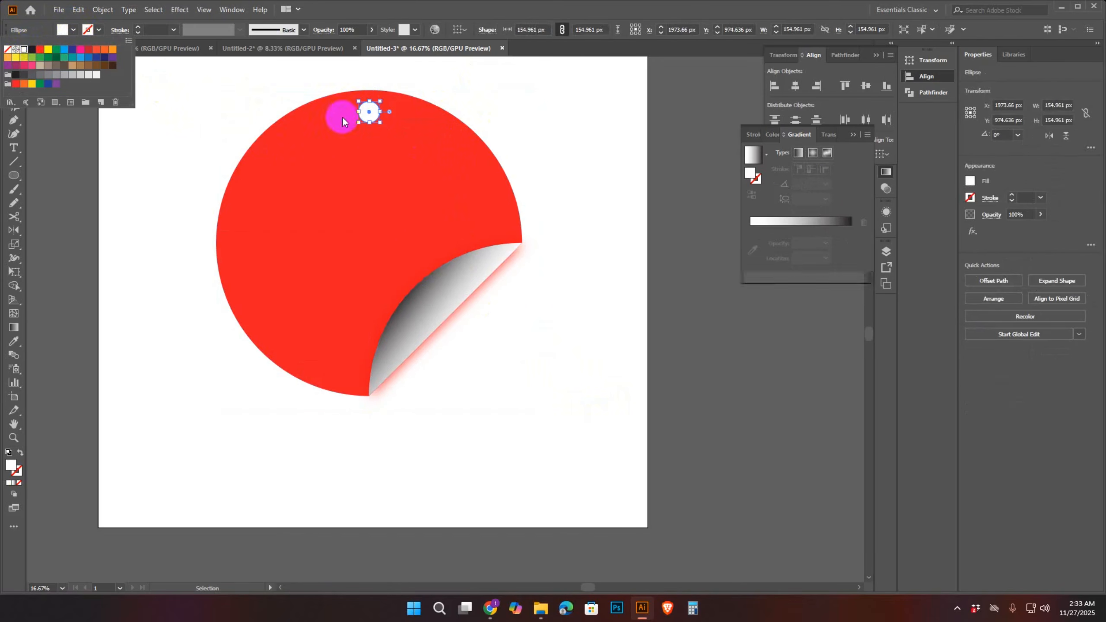
click(343, 116)
click(366, 128)
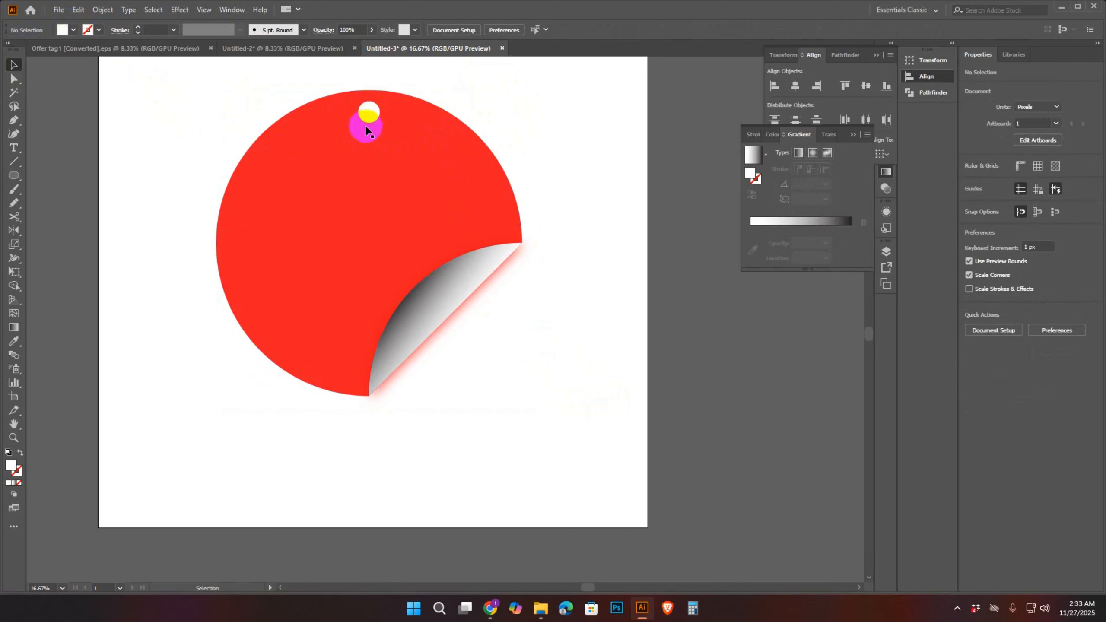
- Give the small white circle a black stroke with a weight of 37 pt
click(369, 112)
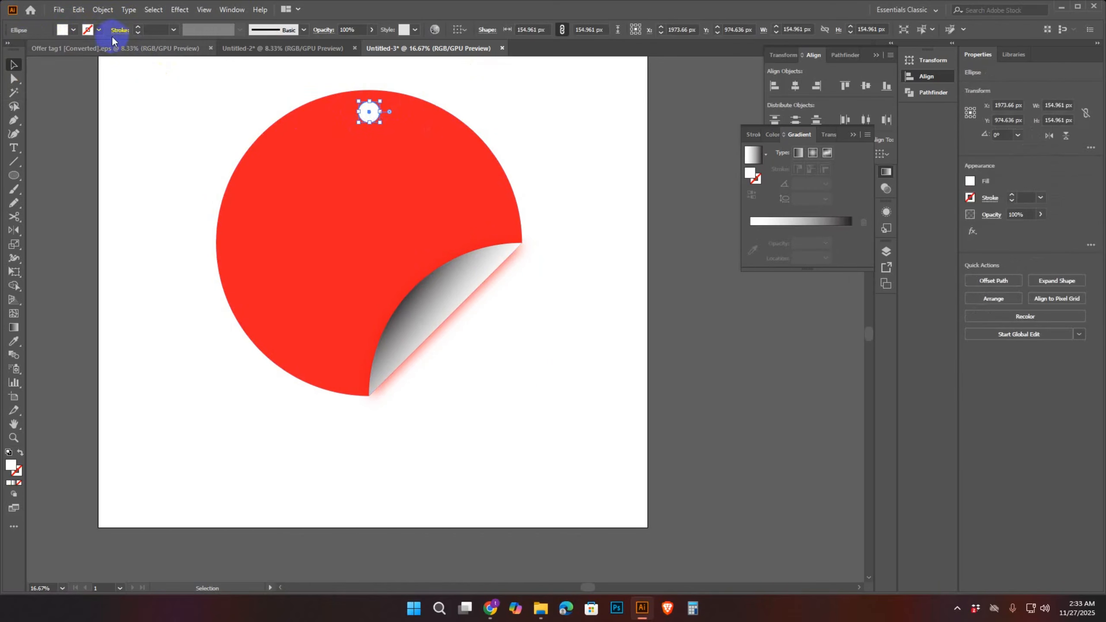
click(100, 31)
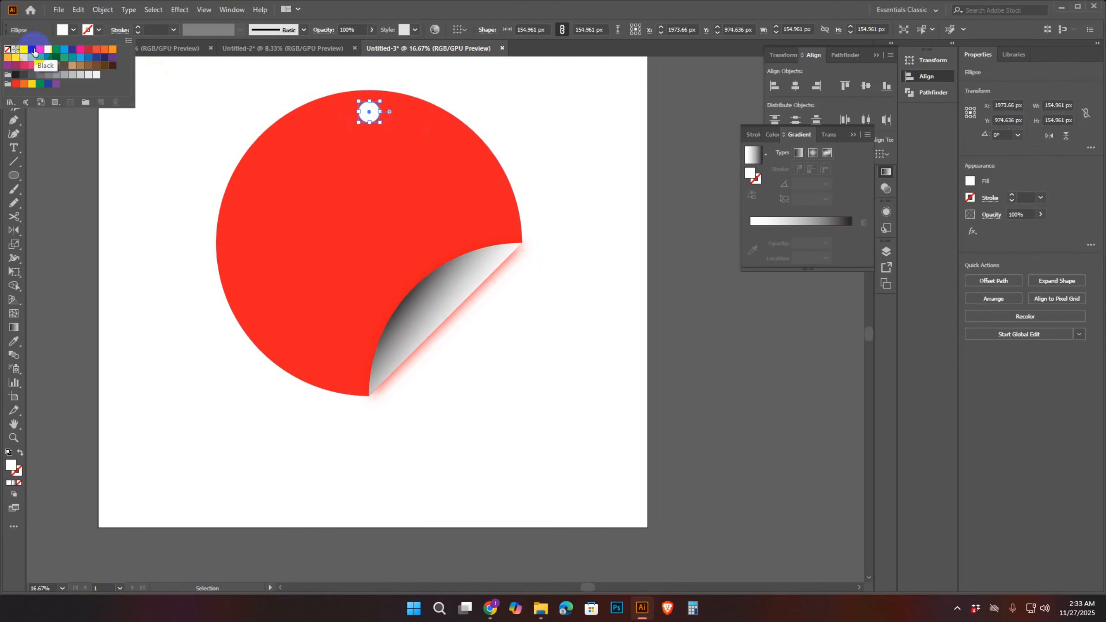
click(33, 51)
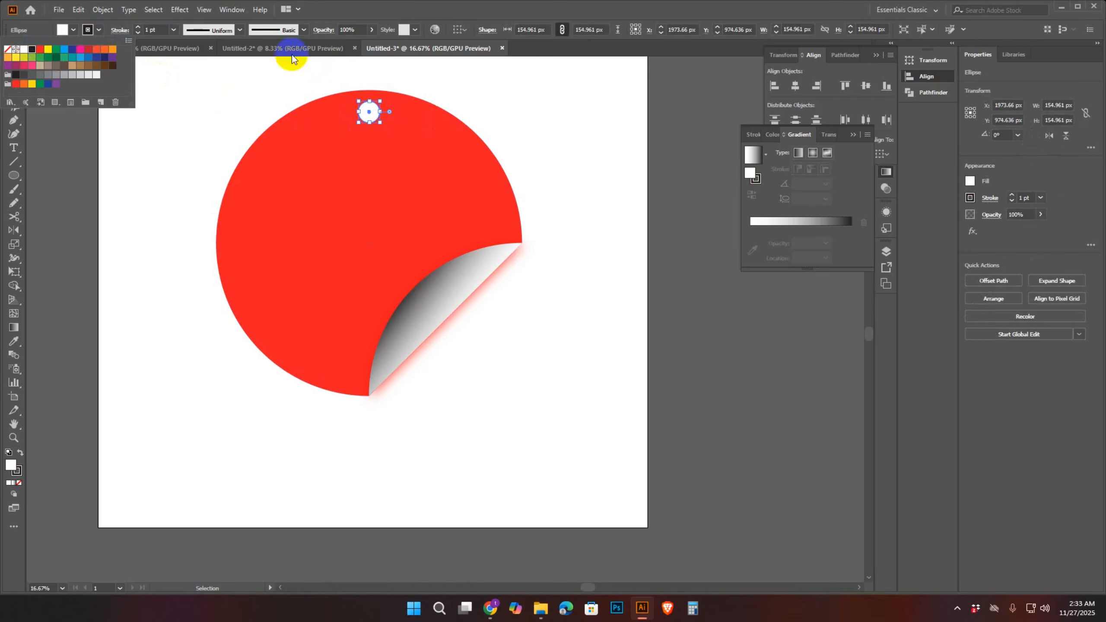
click(138, 29)
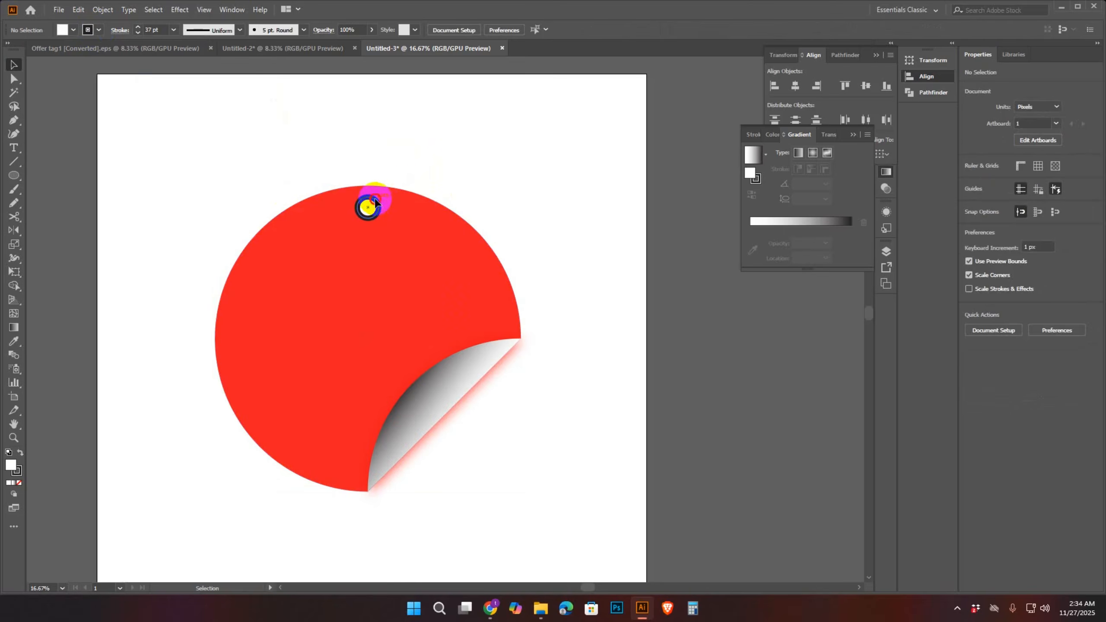
- Expand the fill and stroke of the small white circle with its black ring, and clear the selection
click(375, 200)
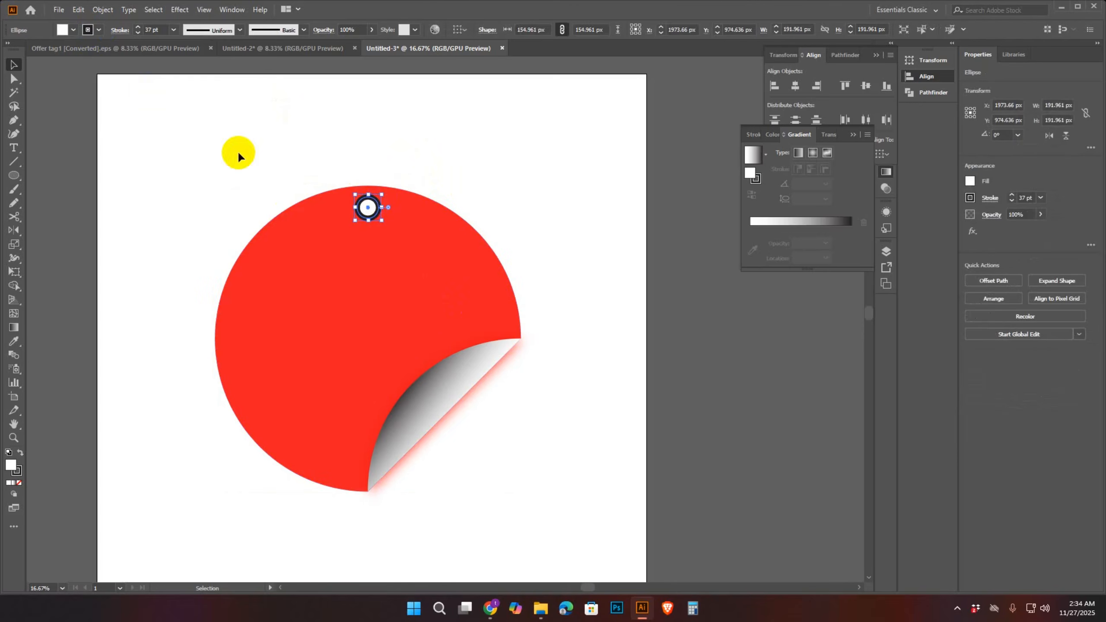
click(103, 9)
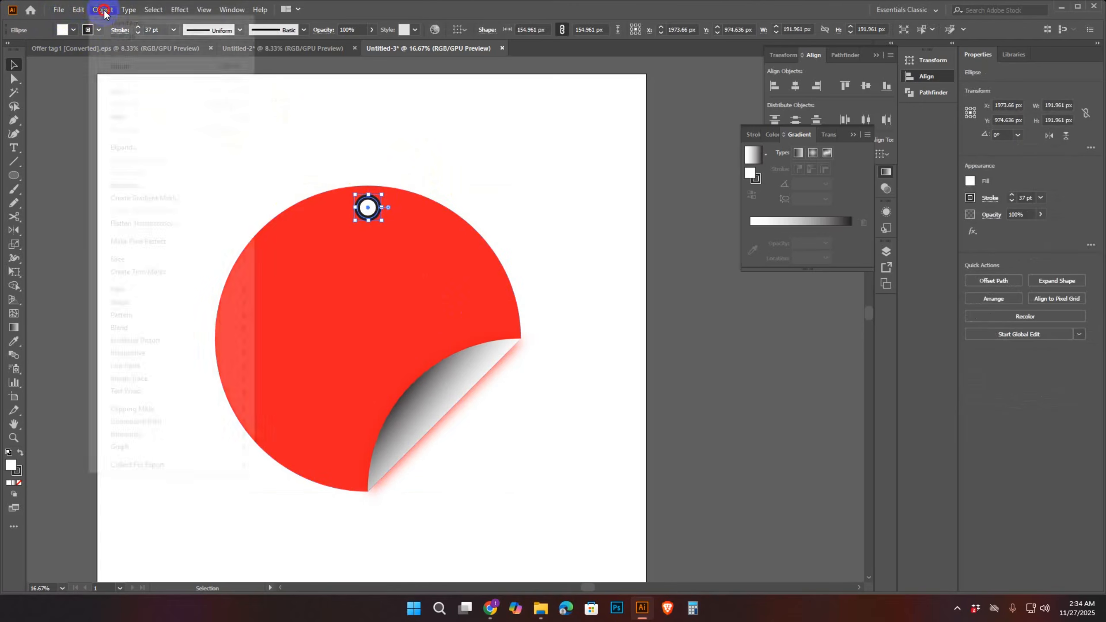
click(122, 147)
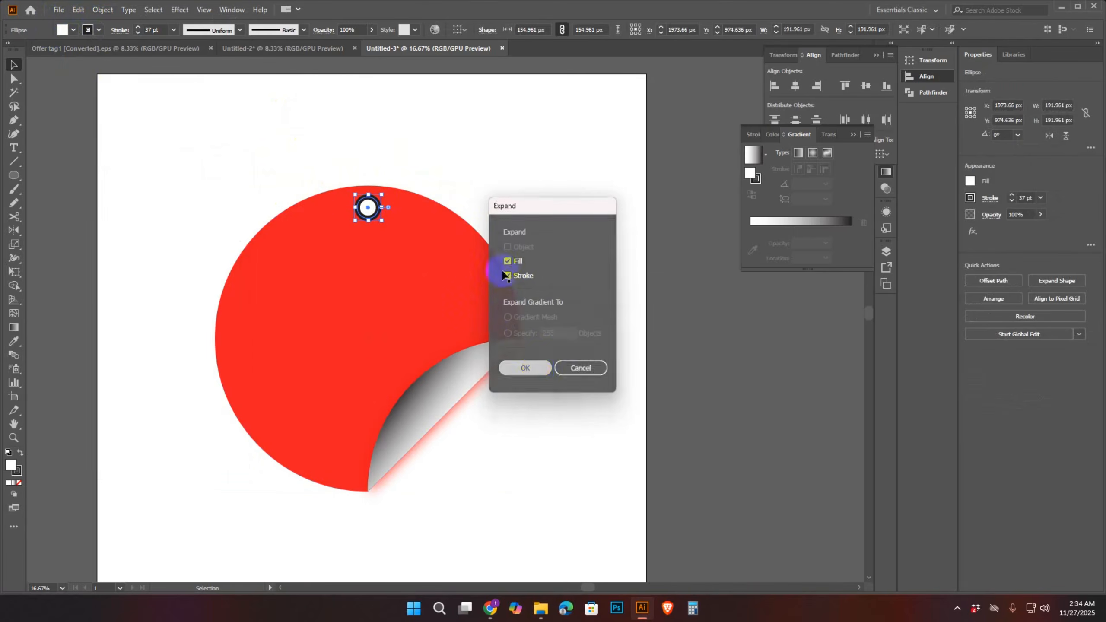
key(Return)
drag(366, 153, 387, 209)
key(ctrl+shift+a)
click(390, 142)
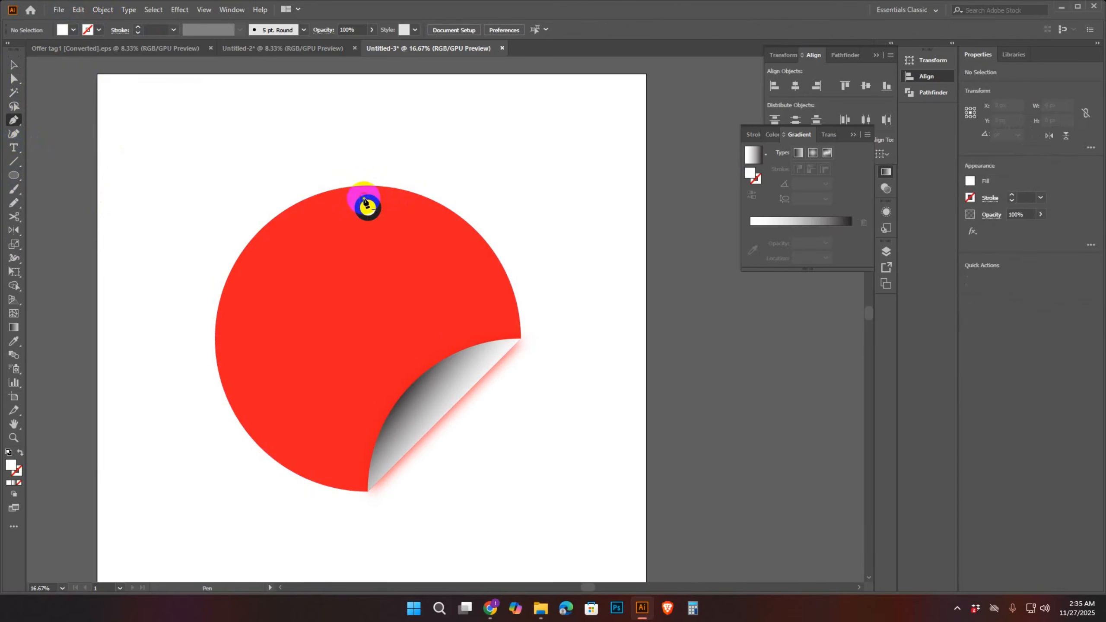
- Draw an unfilled, open curved string loop about 259 px wide and 749 px tall rising from the ring with the Pen tool
click(368, 205)
click(73, 30)
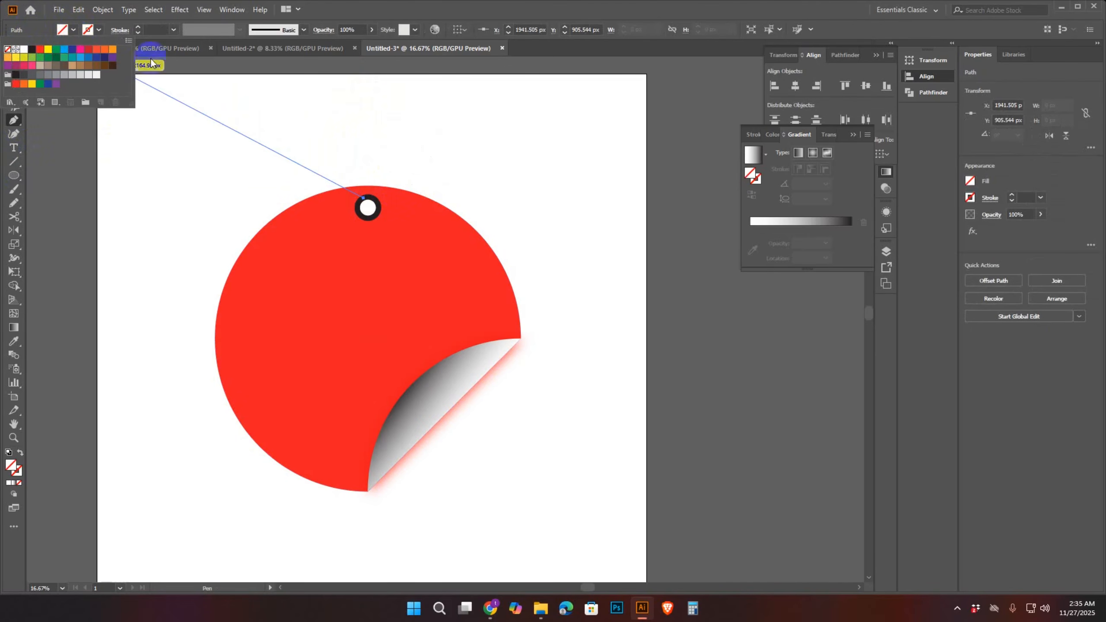
click(411, 167)
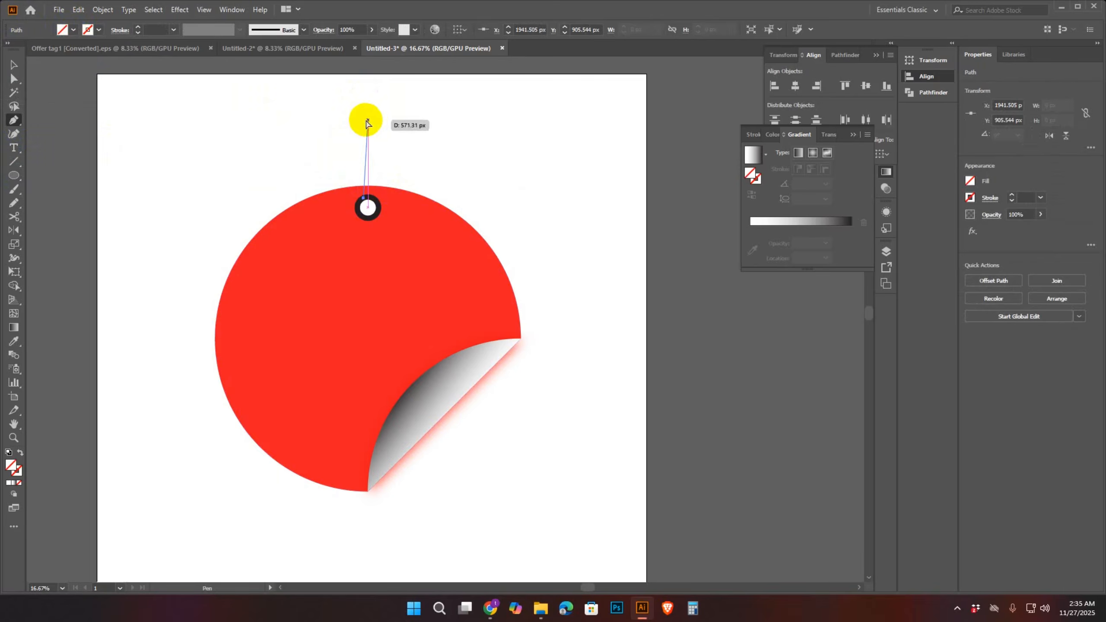
key(ctrl+=)
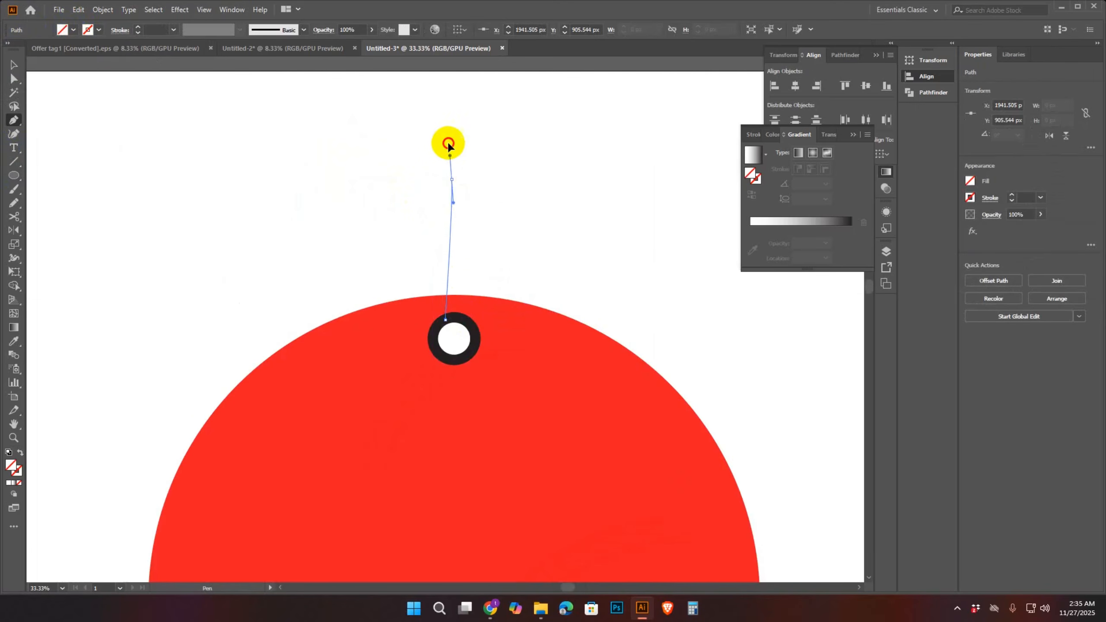
drag(449, 145, 455, 99)
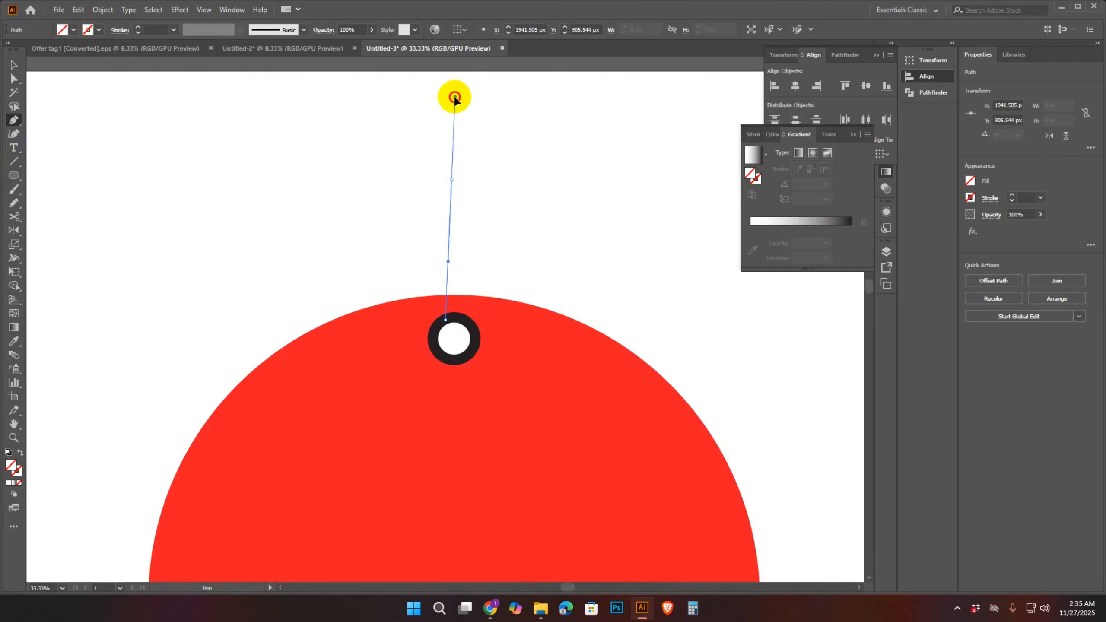
drag(516, 144, 512, 188)
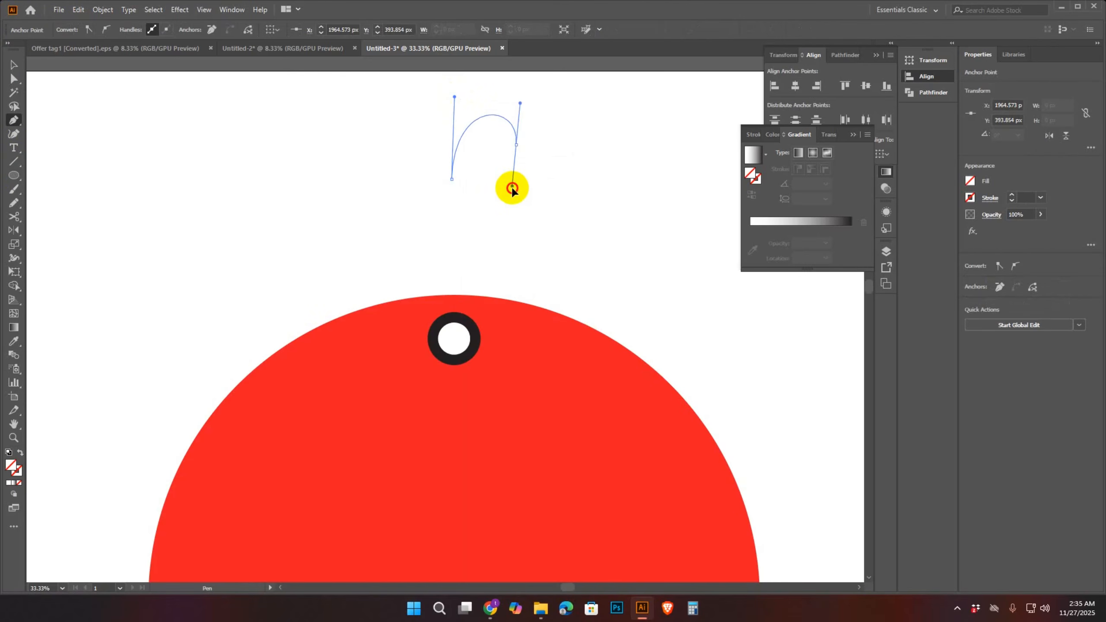
click(466, 297)
ctrl+click(587, 254)
drag(371, 103, 546, 245)
ctrl+click(561, 226)
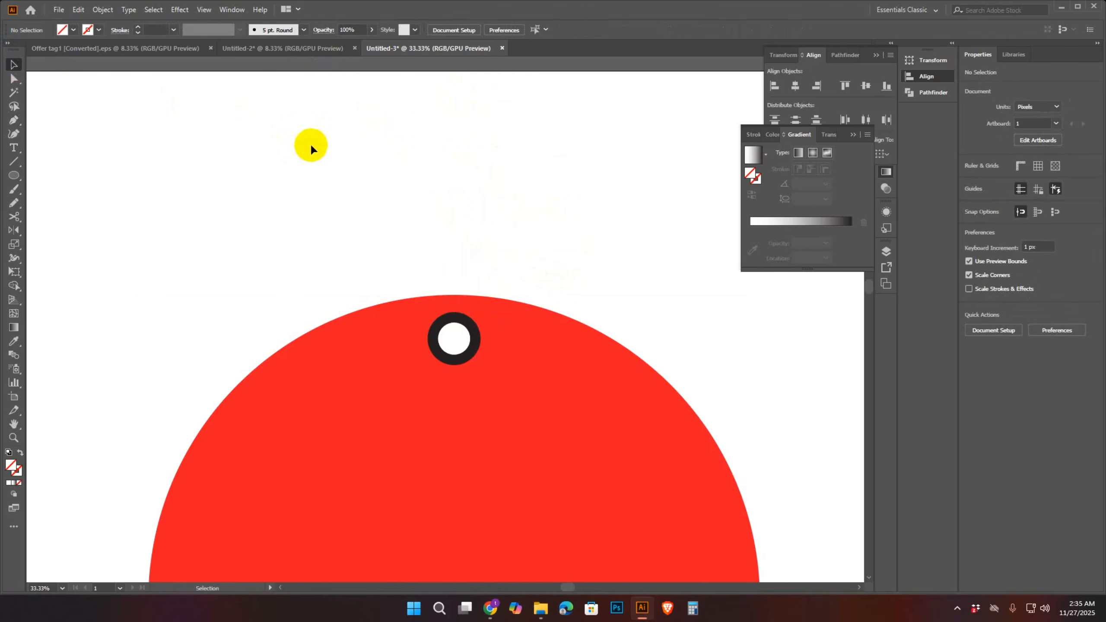
- Give the string loop path a black stroke with a weight of 17 pt
drag(366, 97, 581, 263)
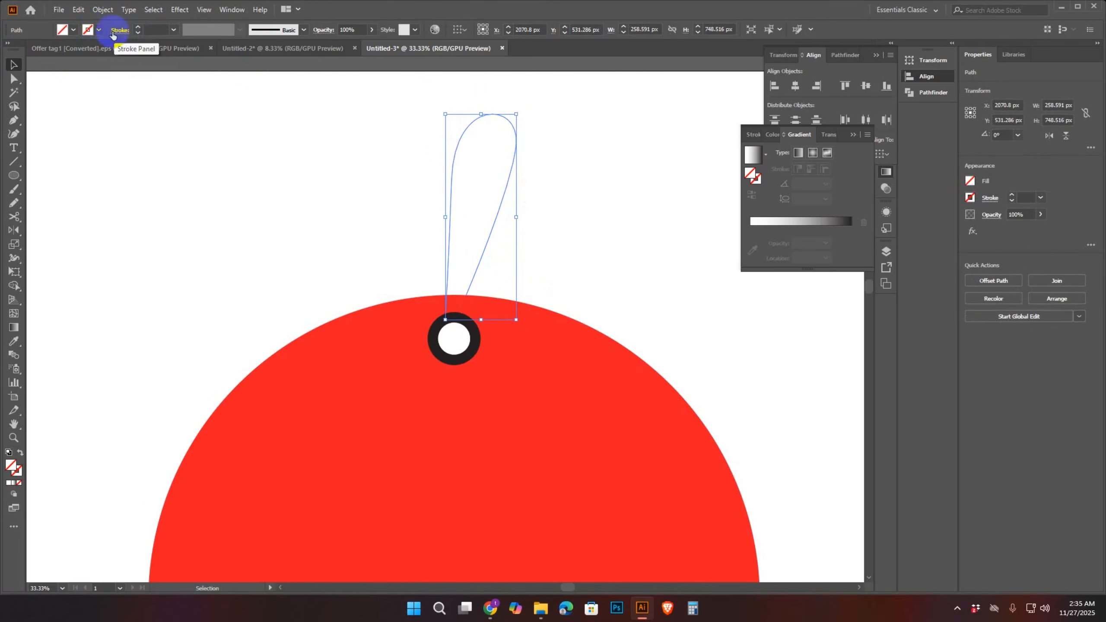
click(99, 30)
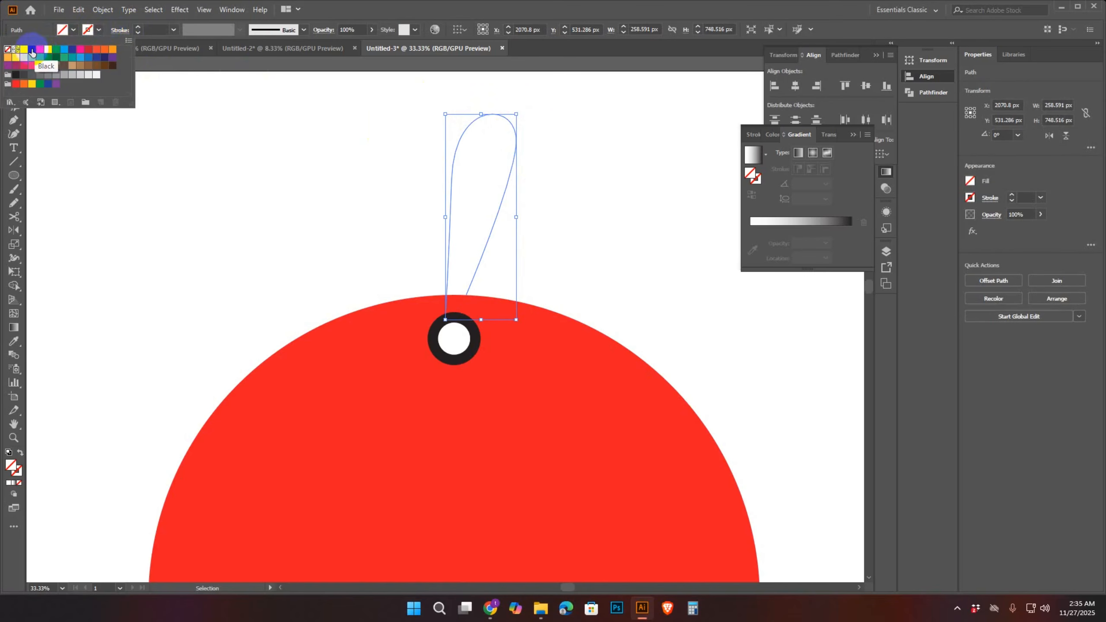
click(32, 50)
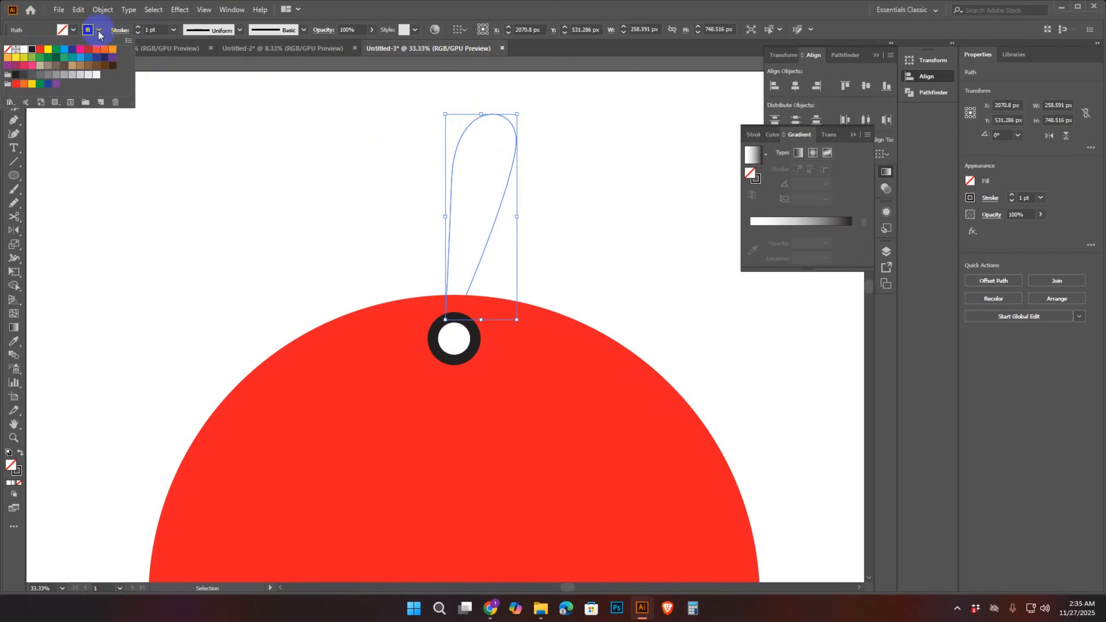
click(138, 27)
click(138, 28)
click(138, 28)
click(137, 28)
click(138, 27)
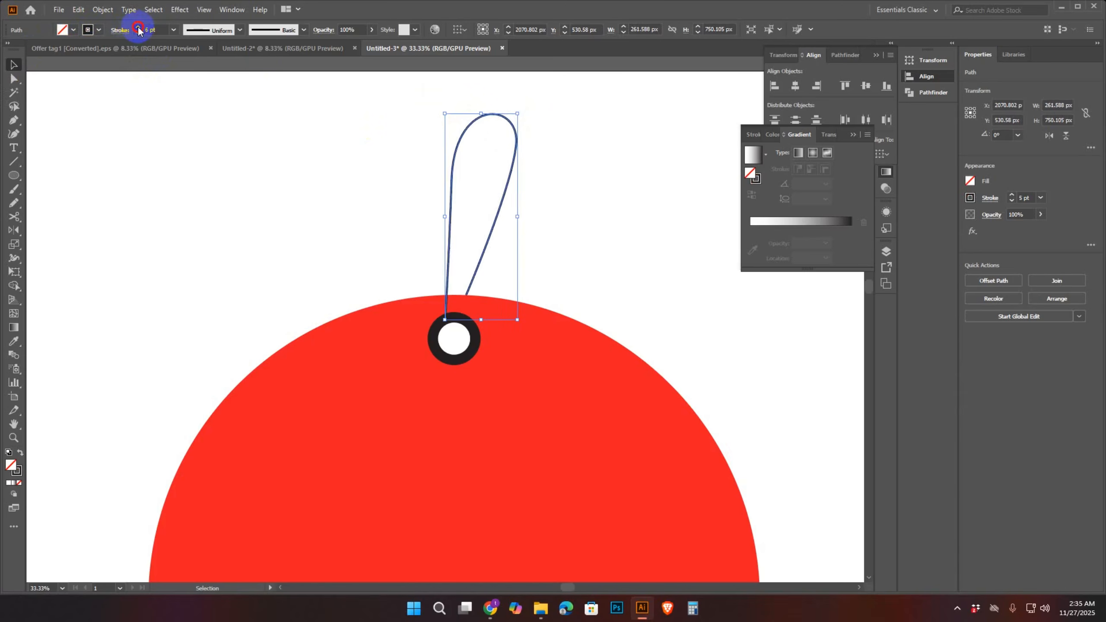
click(138, 28)
click(138, 27)
click(138, 28)
click(137, 27)
click(138, 27)
click(138, 28)
click(137, 28)
click(138, 28)
click(138, 28)
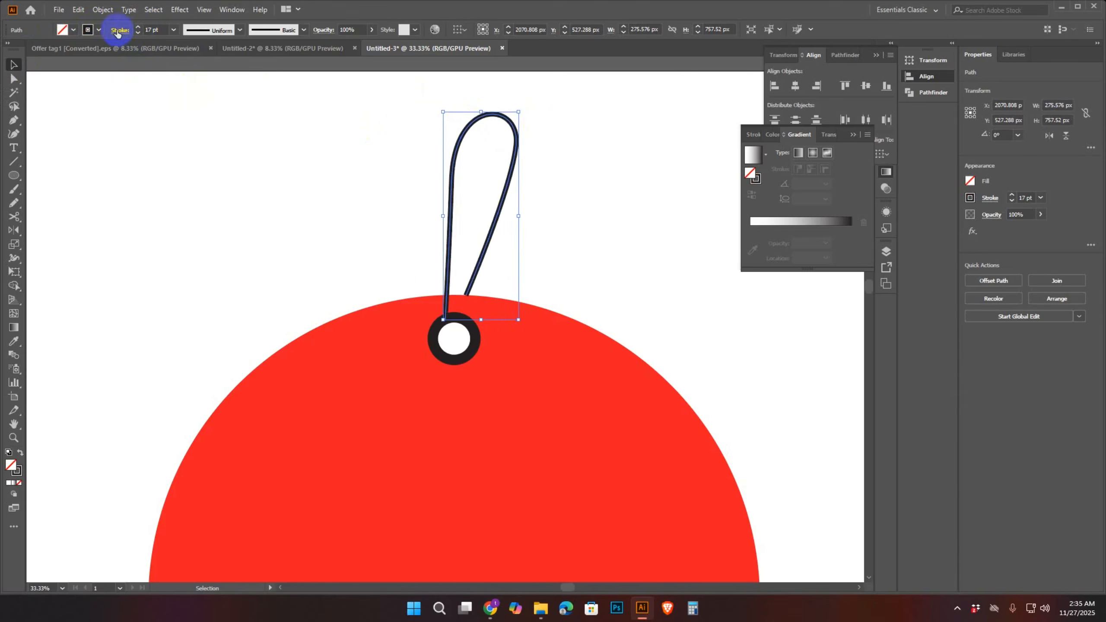
- Set the string loop's stroke ends to round caps and deselect the path
click(119, 31)
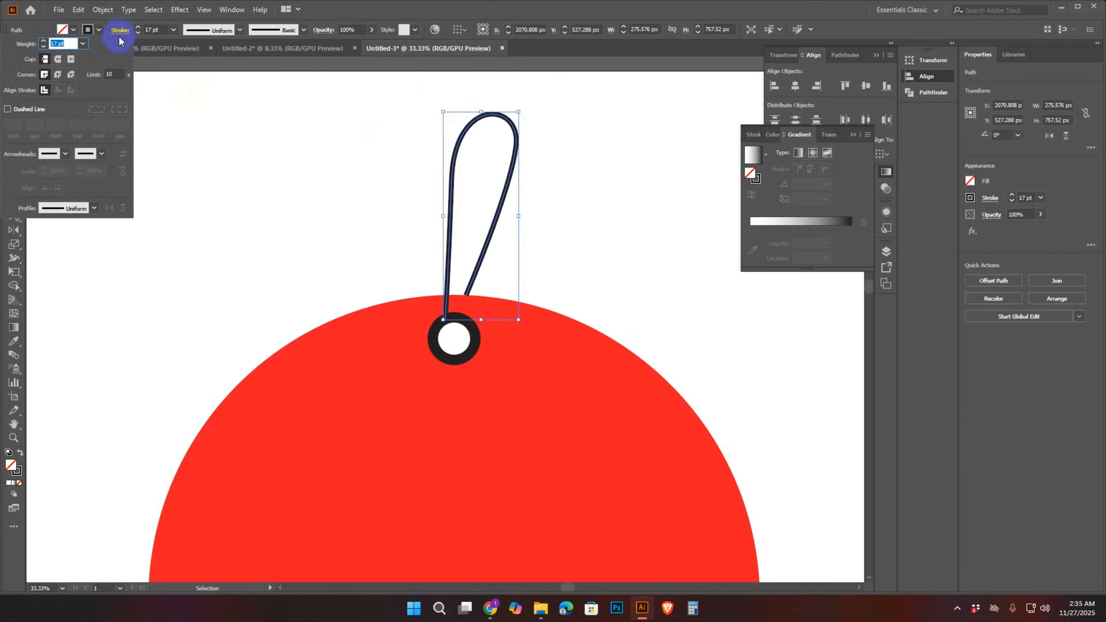
click(58, 59)
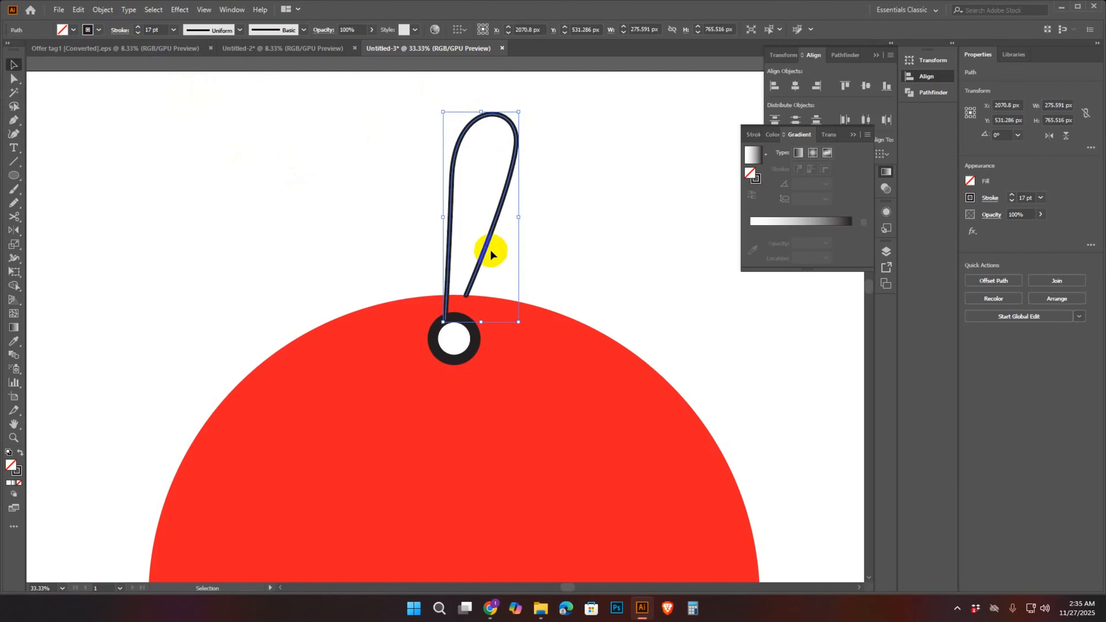
click(557, 212)
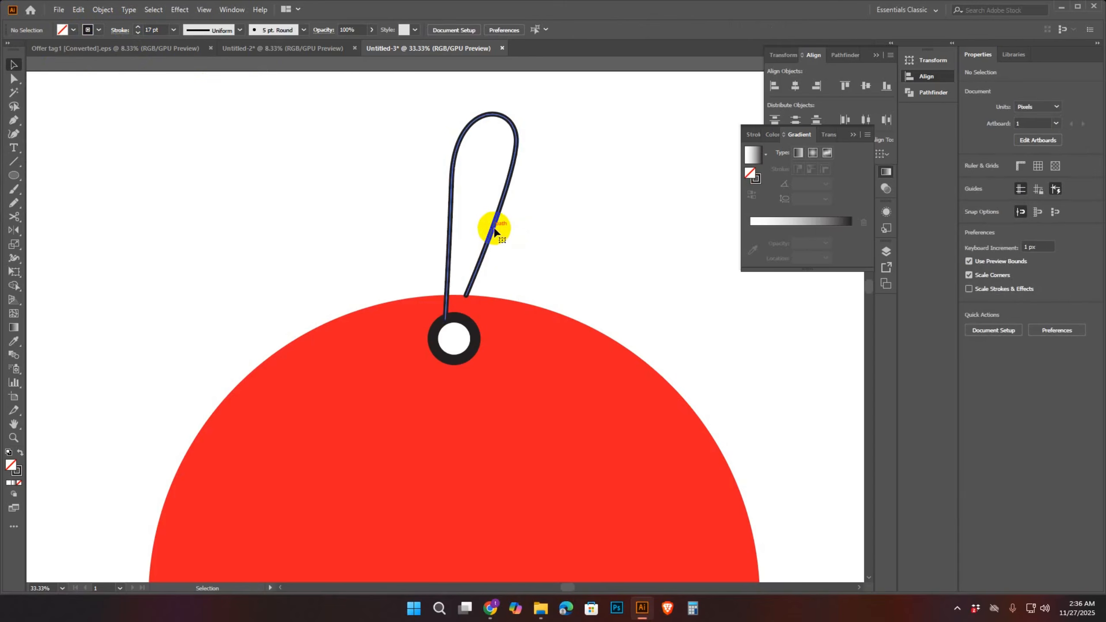
- Expand the string loop's stroke into a filled shape and deselect it
click(495, 231)
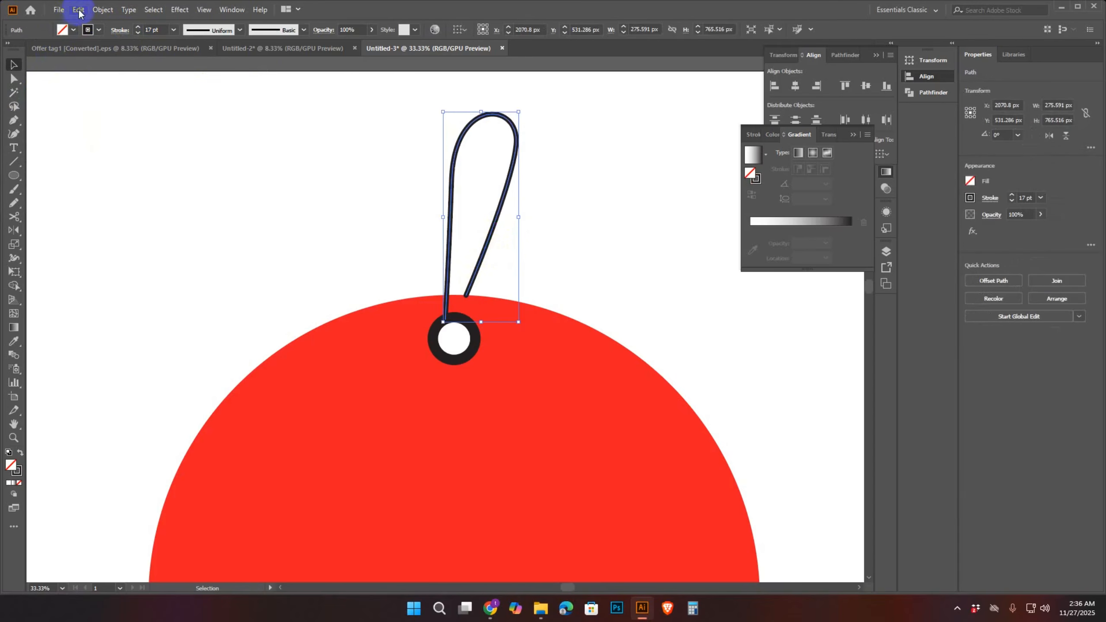
click(102, 9)
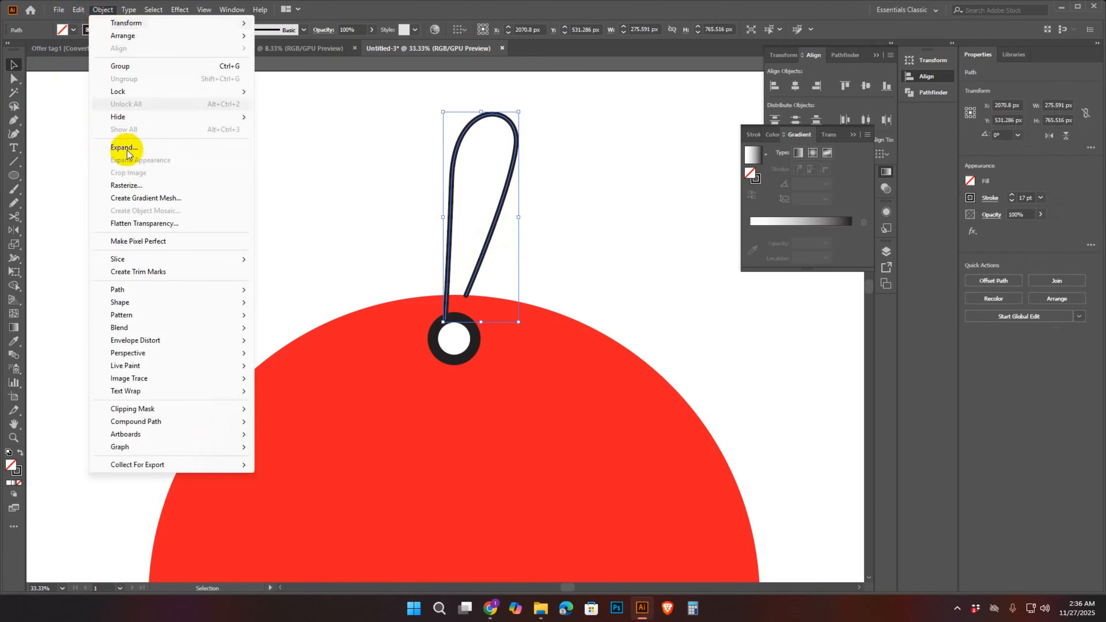
click(117, 147)
click(525, 368)
click(610, 260)
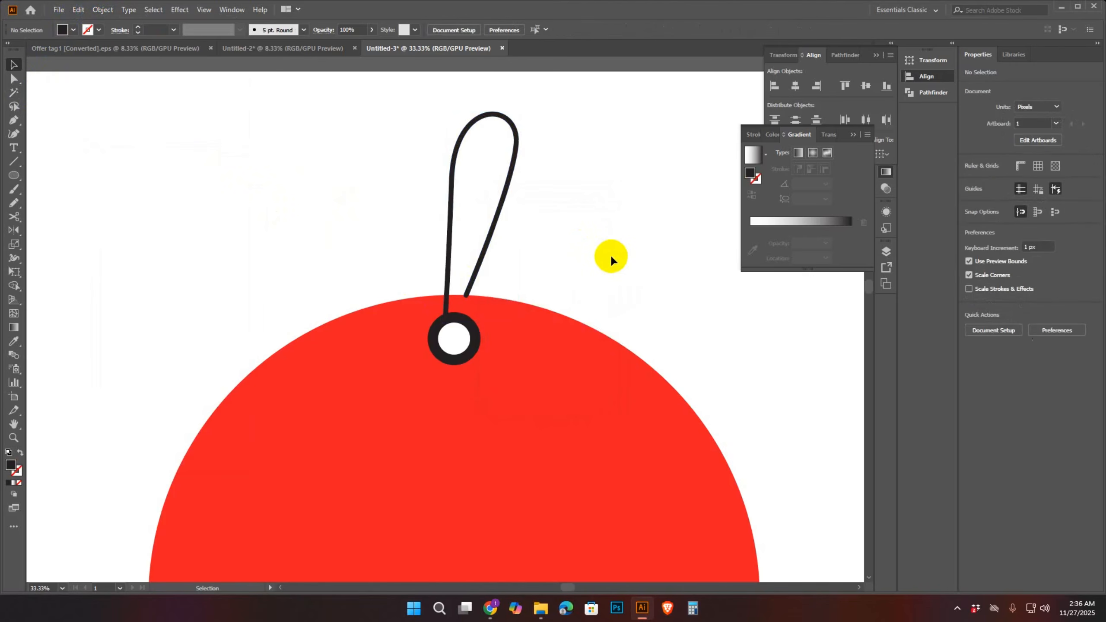
- Examine the string's ends at the ring and the whole tag, and switch to the reference document Offer tag1 [Converted].eps
key(ctrl+minus)
key(ctrl+minus)
key(ctrl+minus)
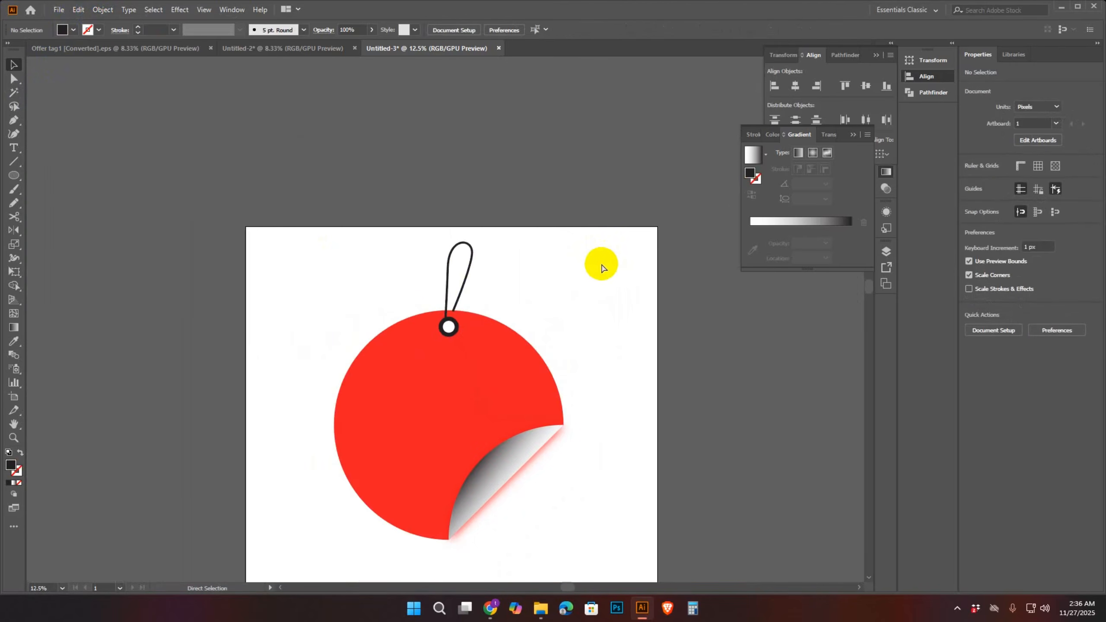
key(ctrl+plus)
key(ctrl+plus)
key(ctrl+plus)
key(ctrl+plus)
key(a)
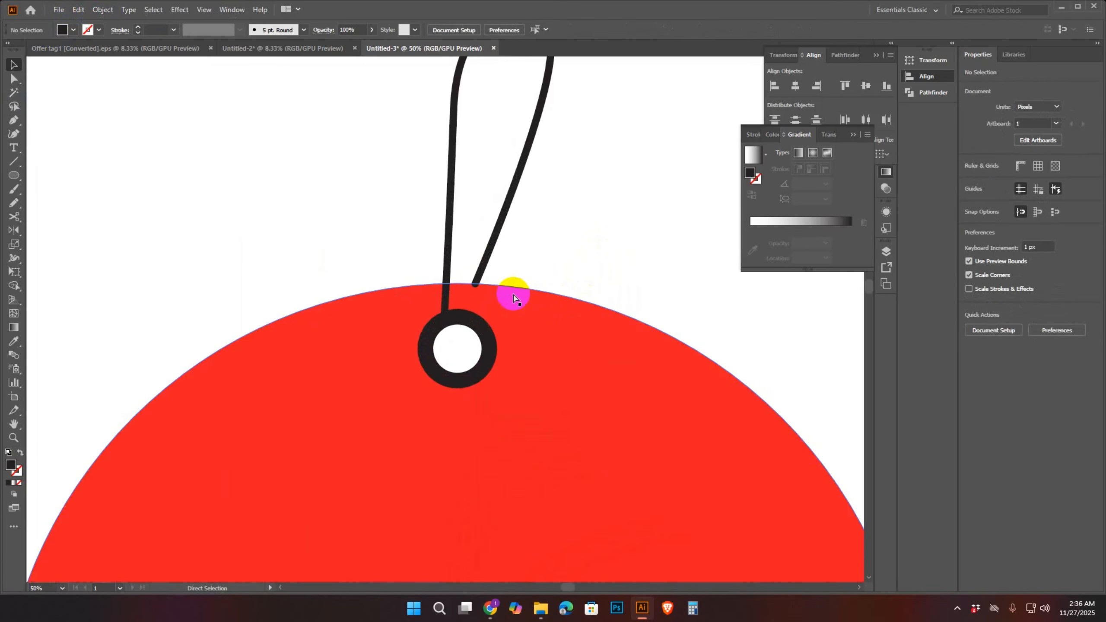
key(ctrl+minus)
key(ctrl+minus)
key(ctrl+minus)
key(ctrl+minus)
key(v)
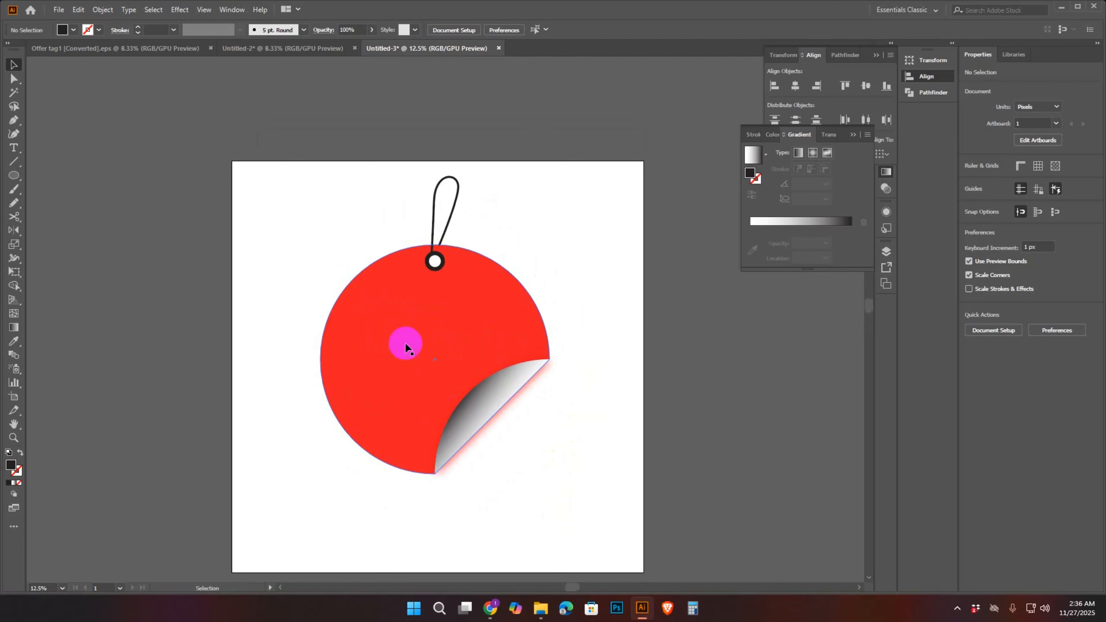
click(130, 48)
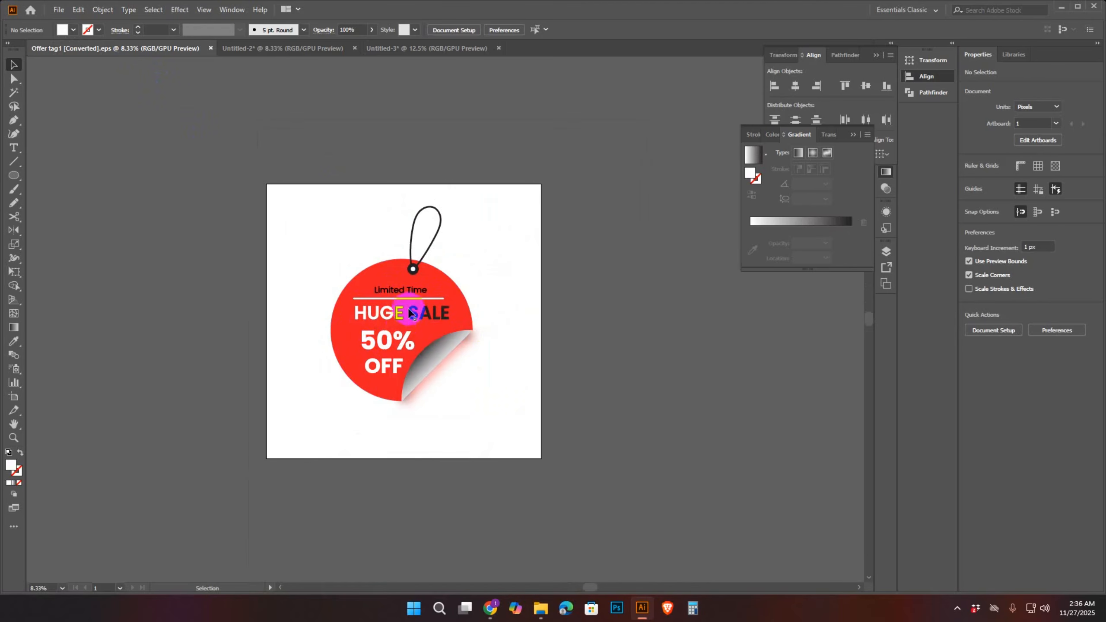
- In the Untitled-3 document, place a line of Lorem ipsum point text beside the string loop and scale it up to about 179 pt
click(405, 46)
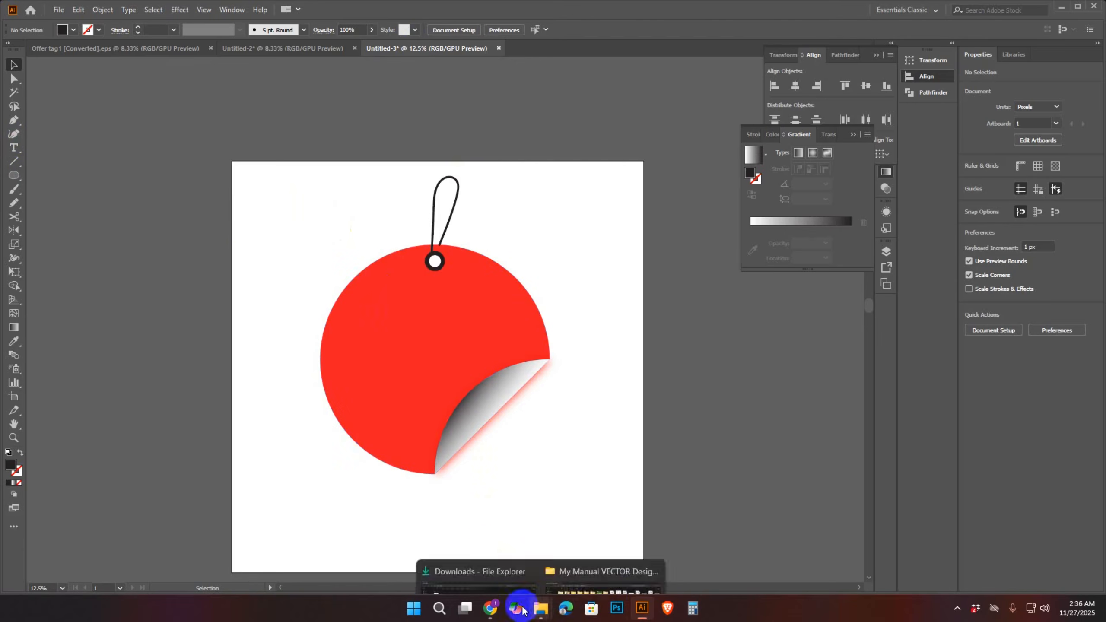
click(489, 609)
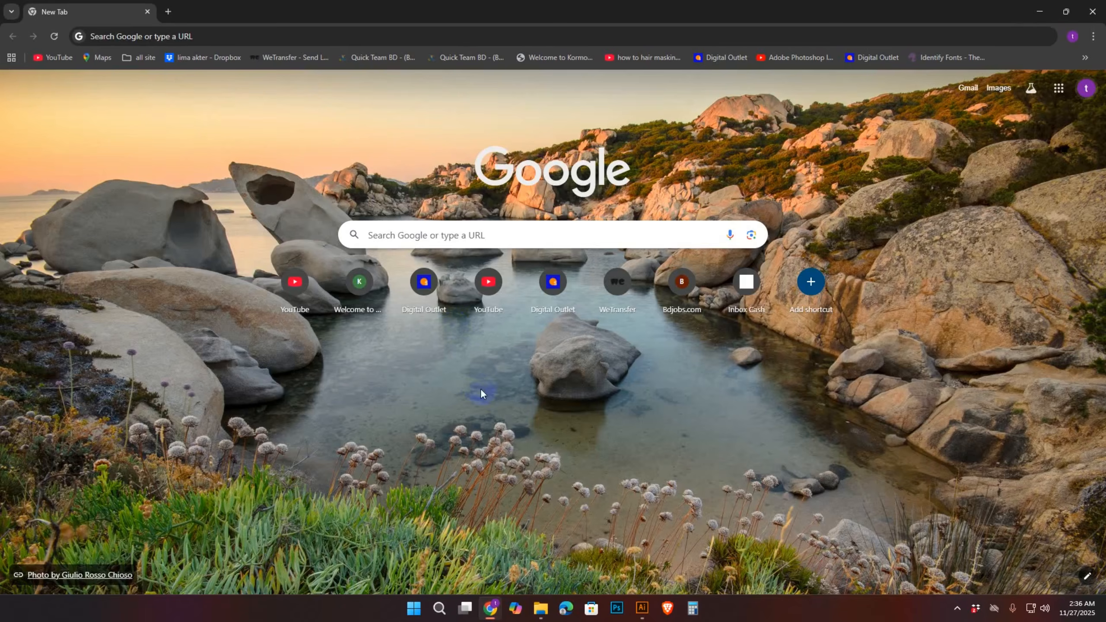
click(642, 608)
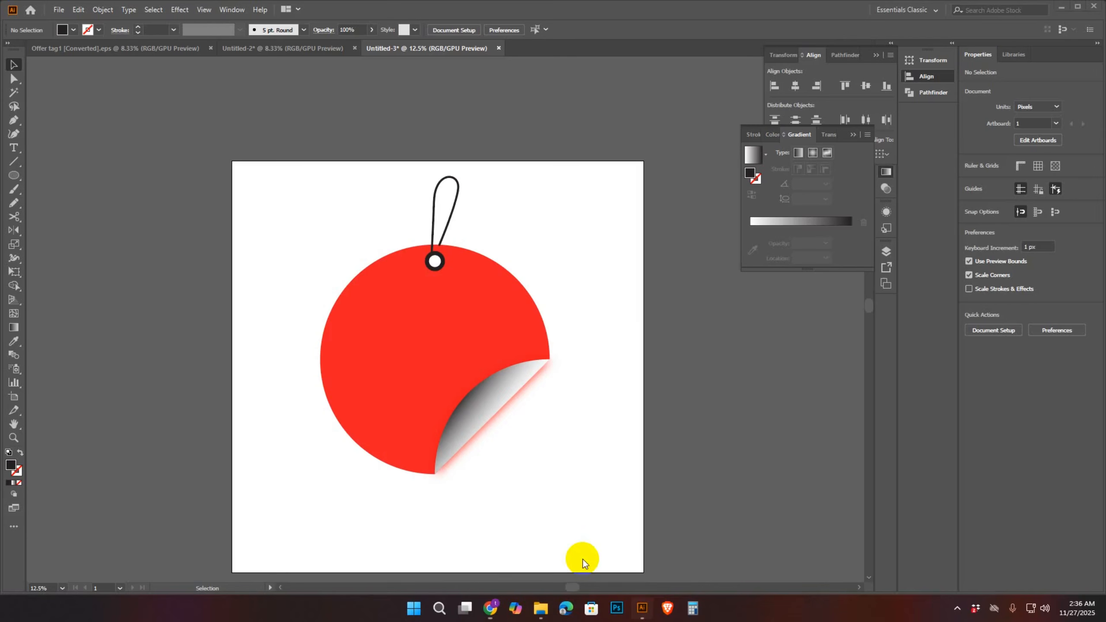
click(14, 149)
click(14, 150)
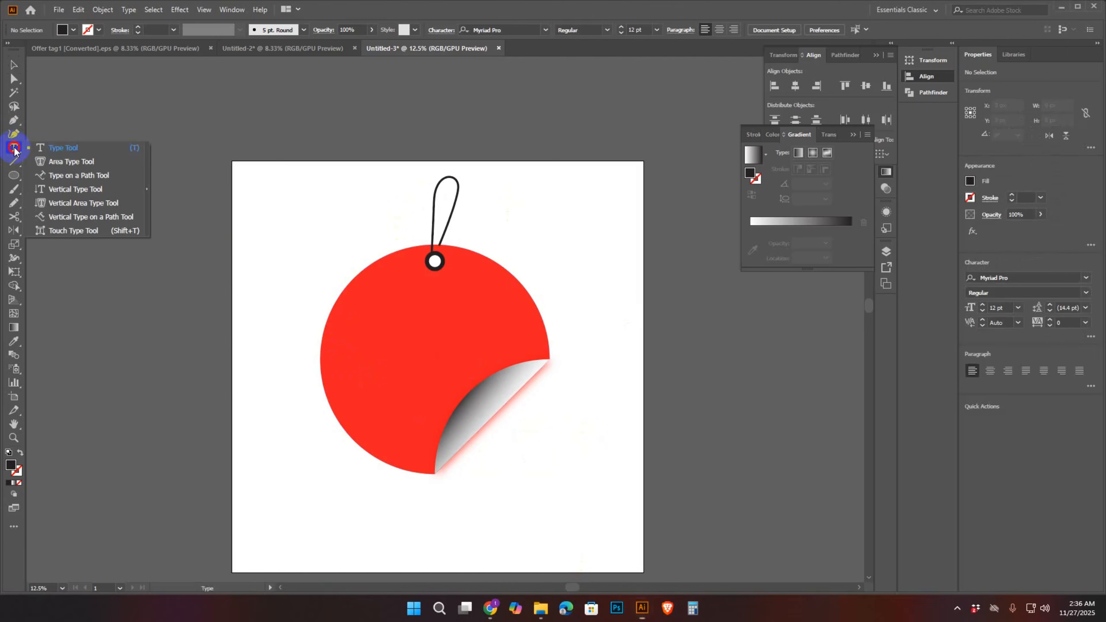
click(40, 148)
click(550, 215)
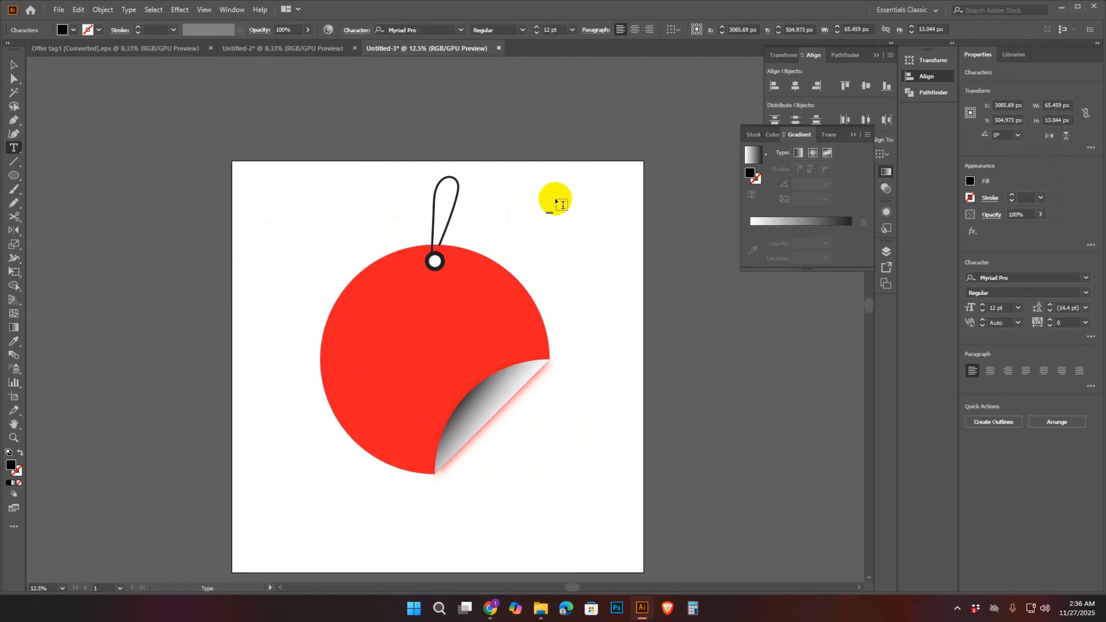
click(13, 66)
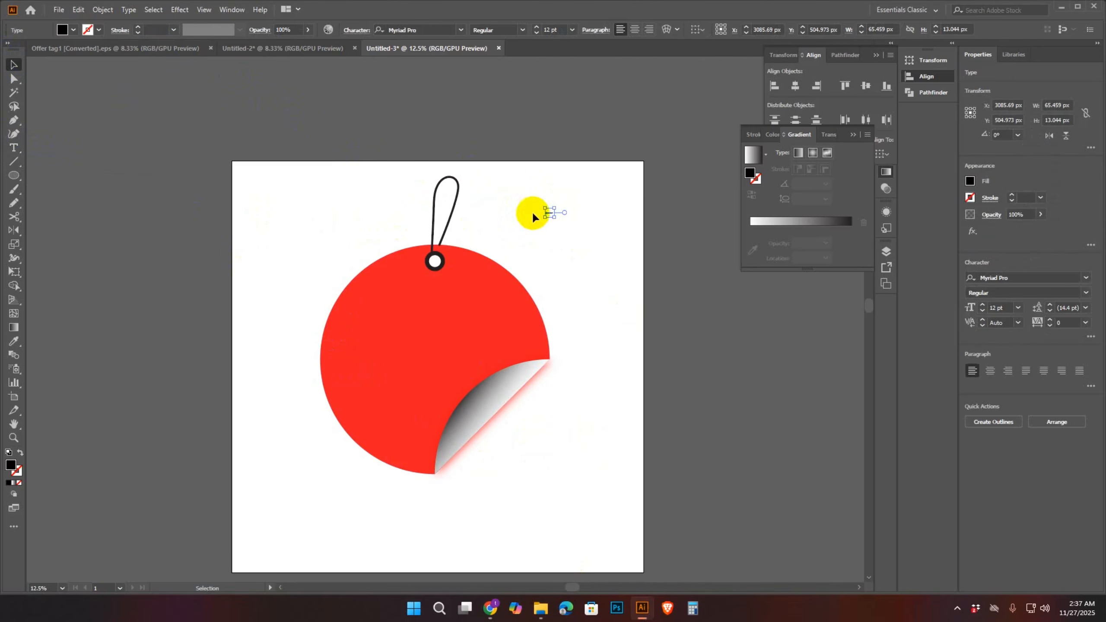
drag(553, 215, 604, 271)
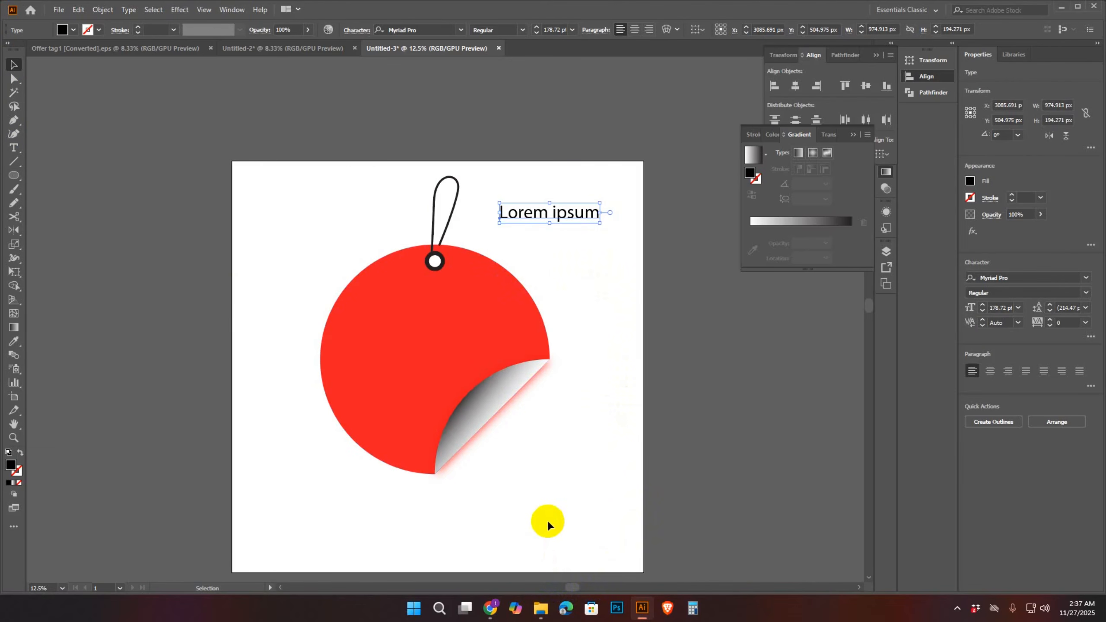
- Switch to Chrome, search for google fonts download and open the Google Fonts site
click(490, 608)
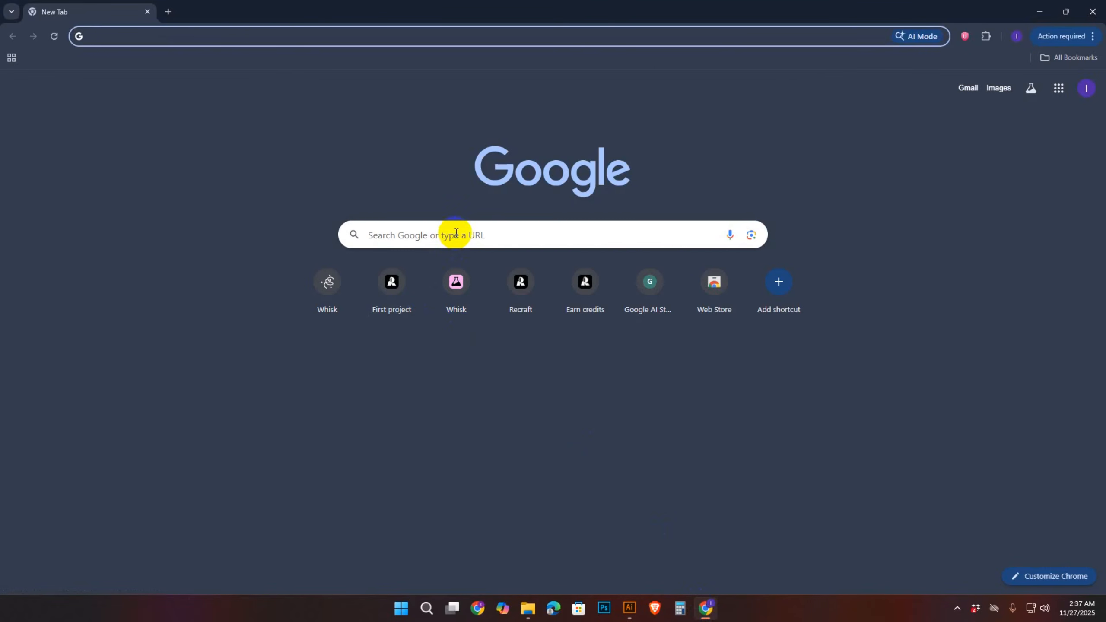
text(google fonts)
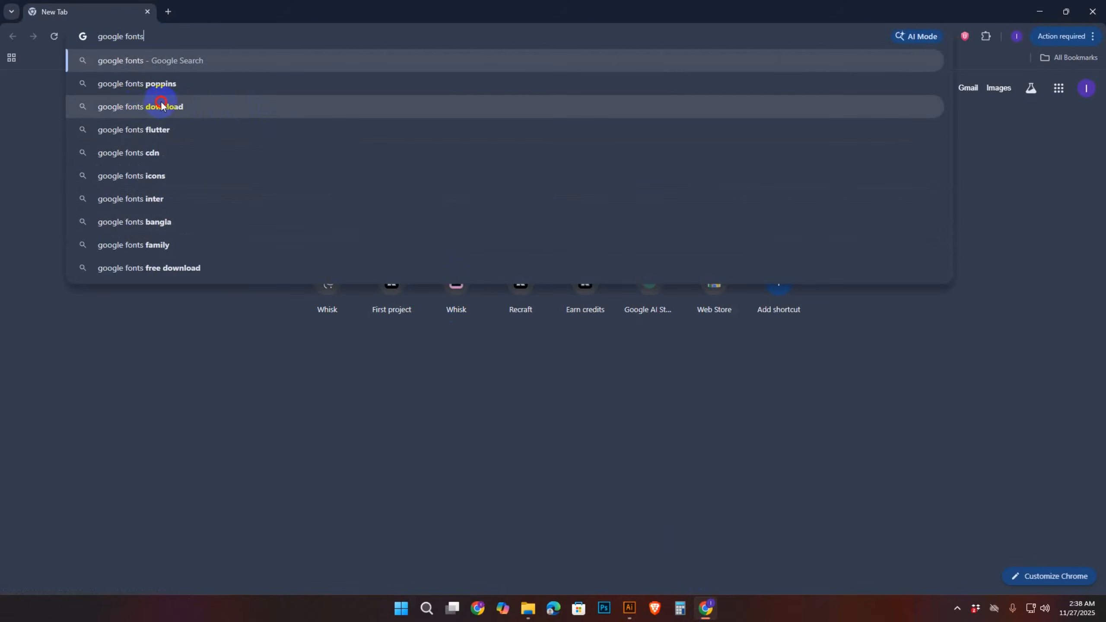
click(161, 106)
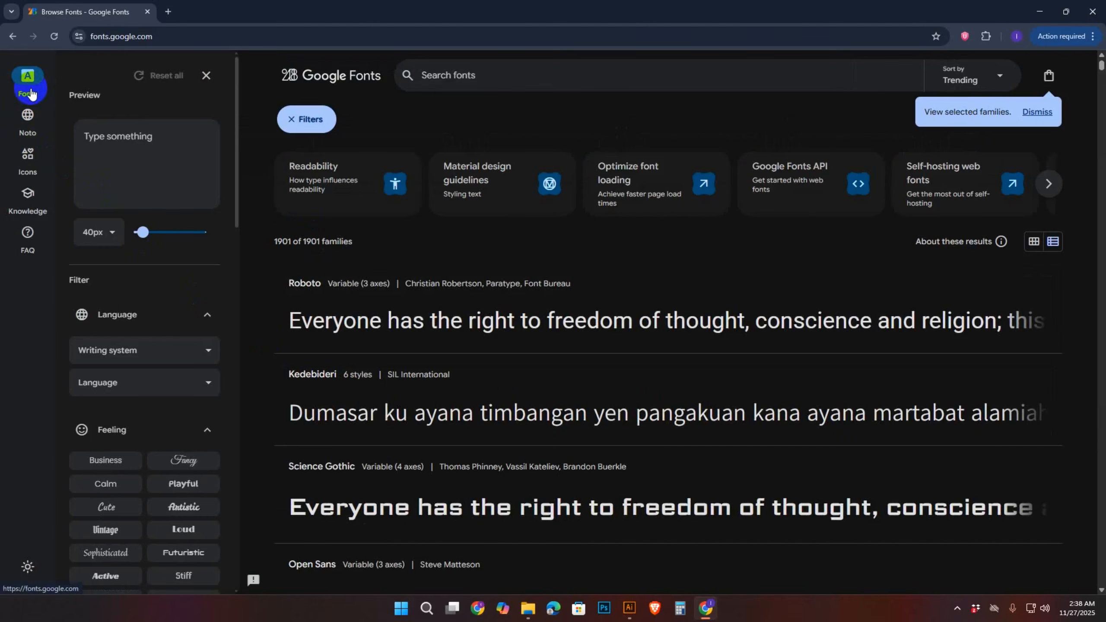
- Examine the Google Fonts family list and the available filters for feeling, appearance, calligraphy, serif and sans serif styles
scroll(634, 479, down, 2)
scroll(633, 479, down, 18)
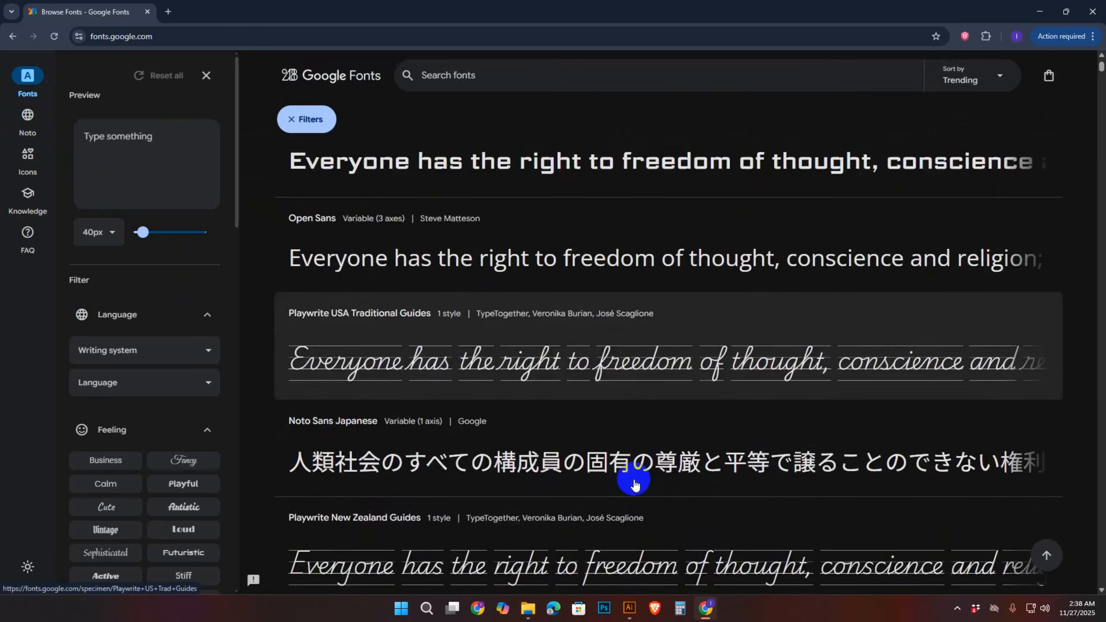
scroll(637, 508, down, 18)
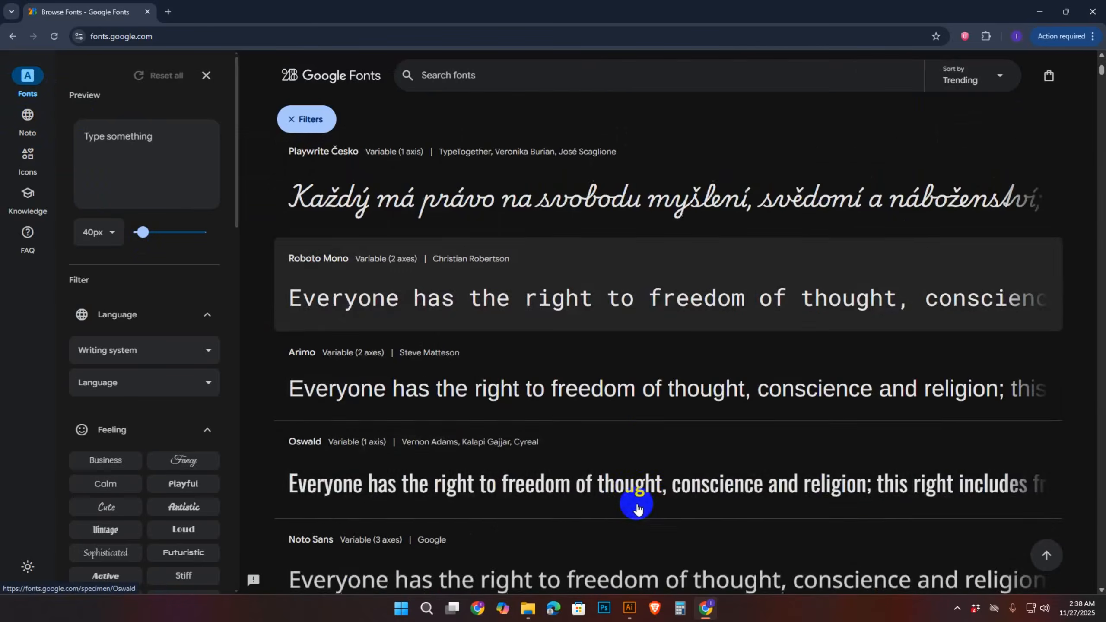
scroll(637, 509, down, 18)
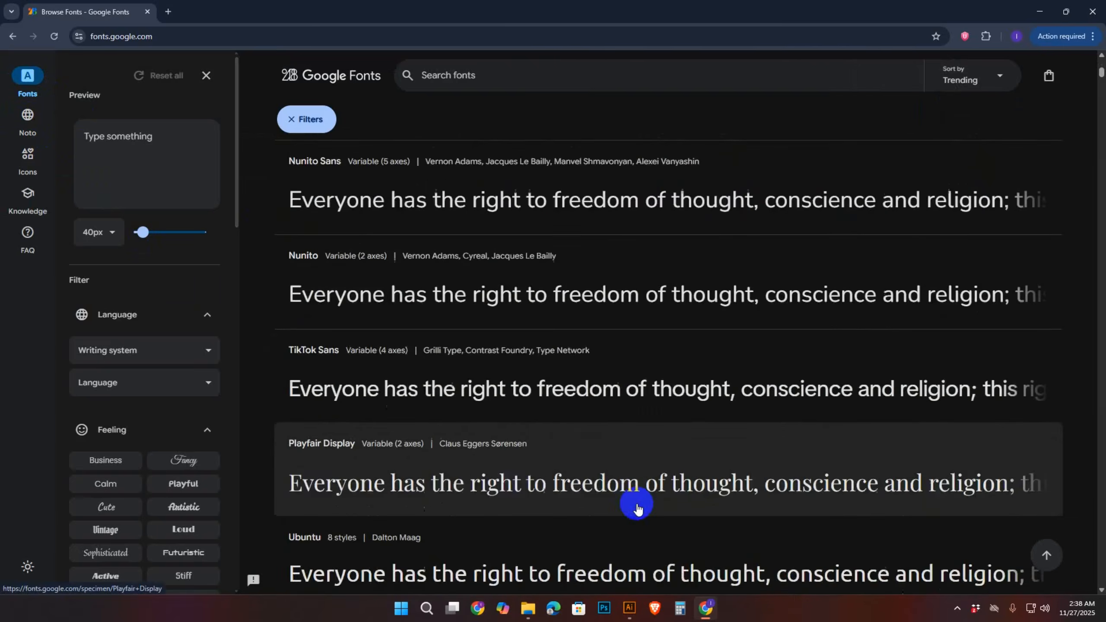
scroll(637, 508, down, 15)
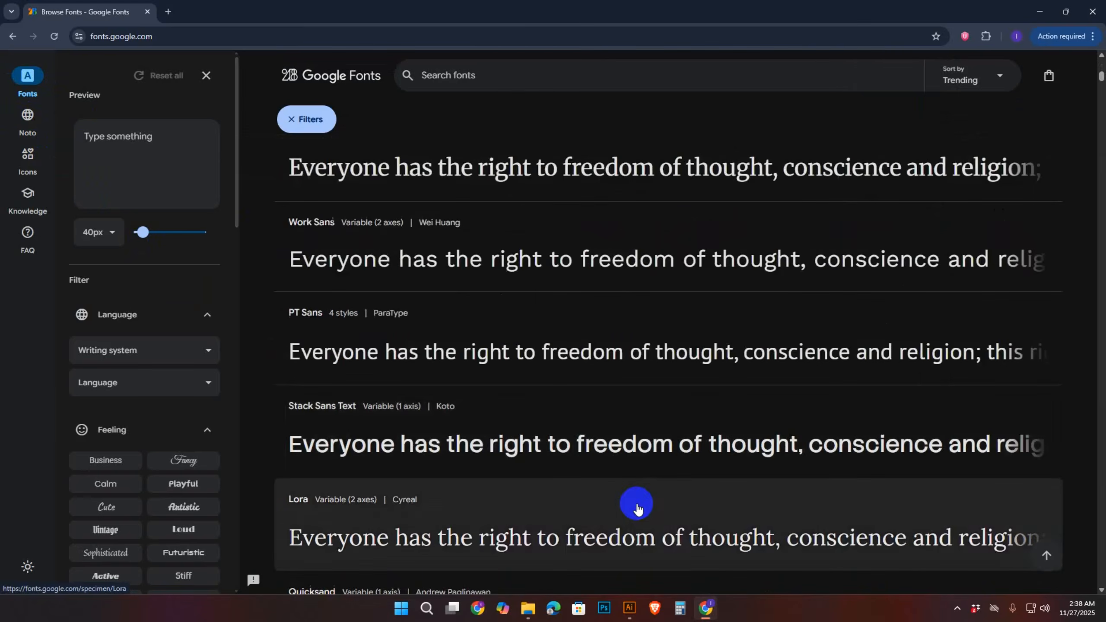
scroll(637, 509, down, 12)
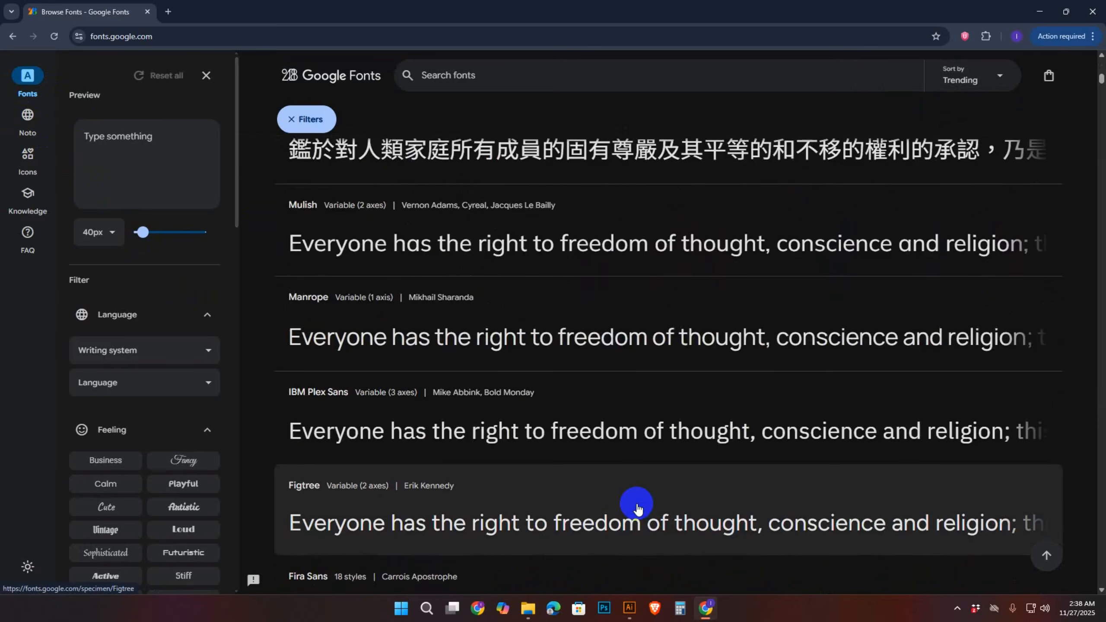
scroll(637, 508, down, 1)
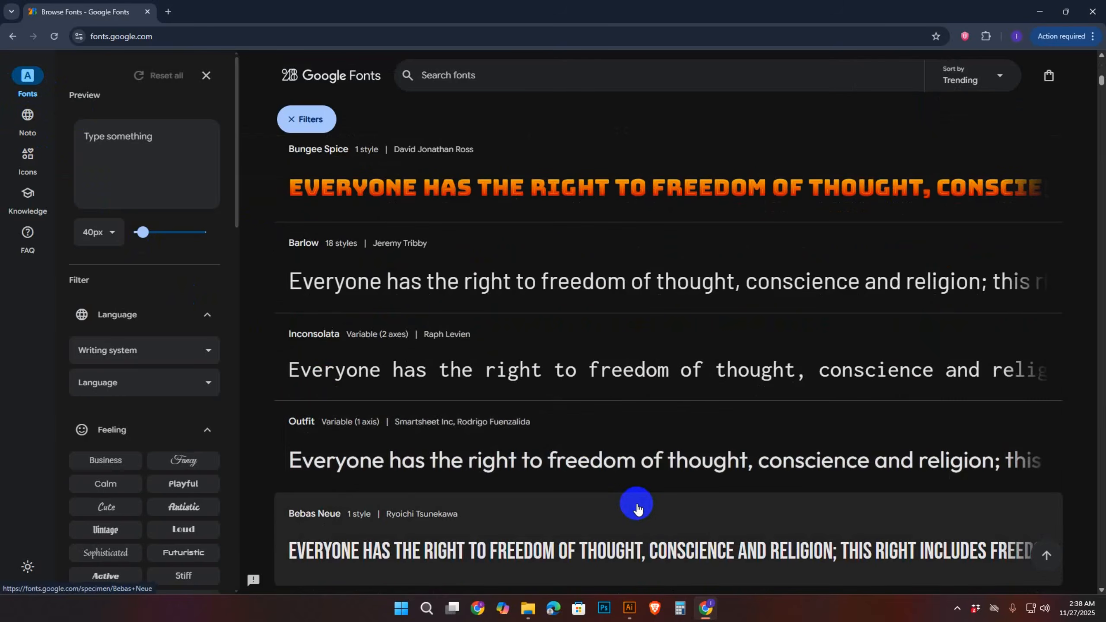
scroll(632, 492, up, 6)
scroll(143, 435, down, 5)
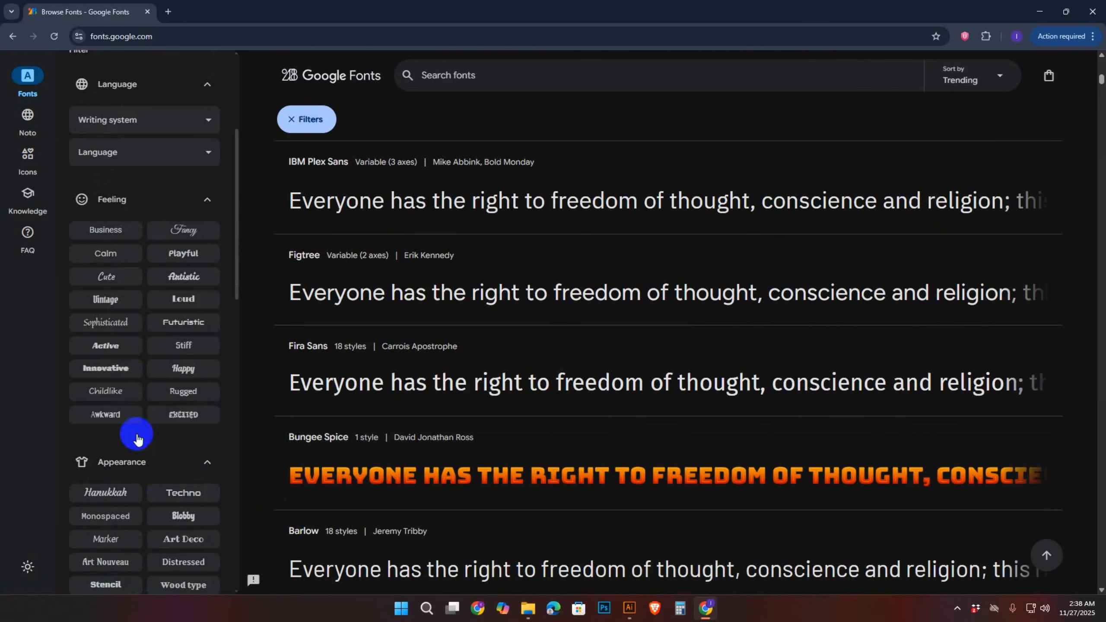
scroll(152, 435, down, 7)
scroll(148, 458, down, 7)
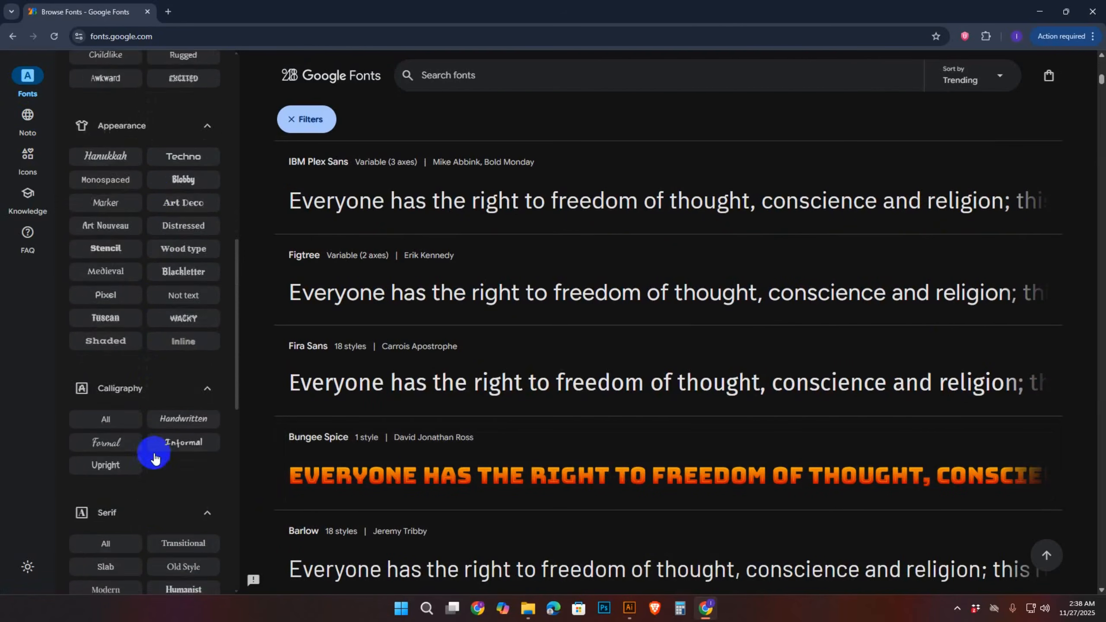
scroll(161, 455, down, 7)
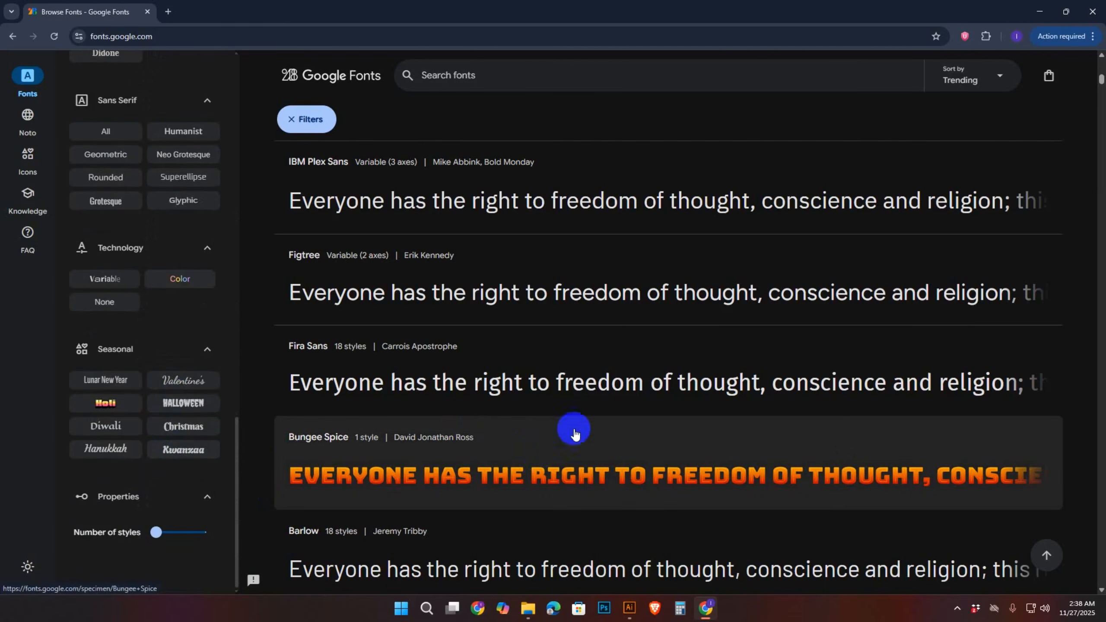
scroll(575, 432, up, 20)
scroll(593, 409, up, 20)
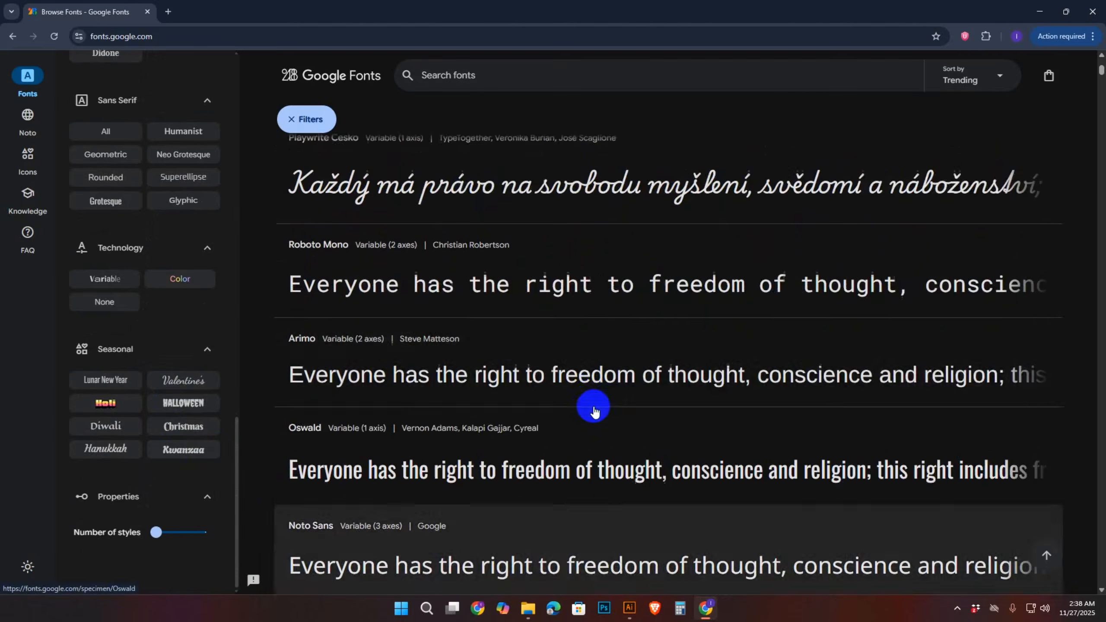
scroll(595, 412, up, 5)
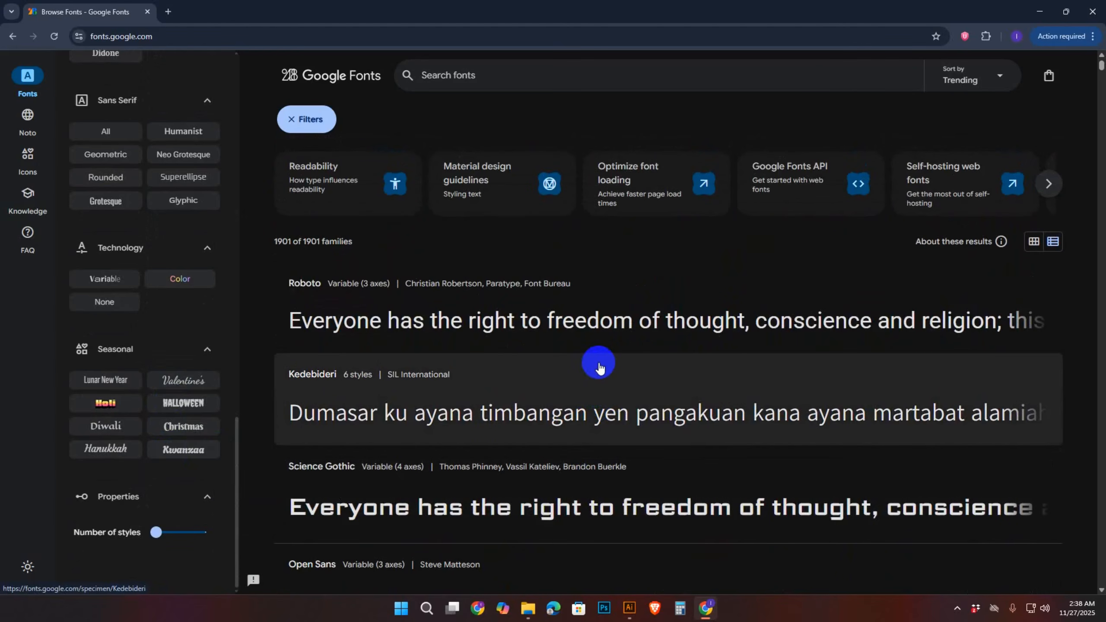
scroll(539, 359, down, 5)
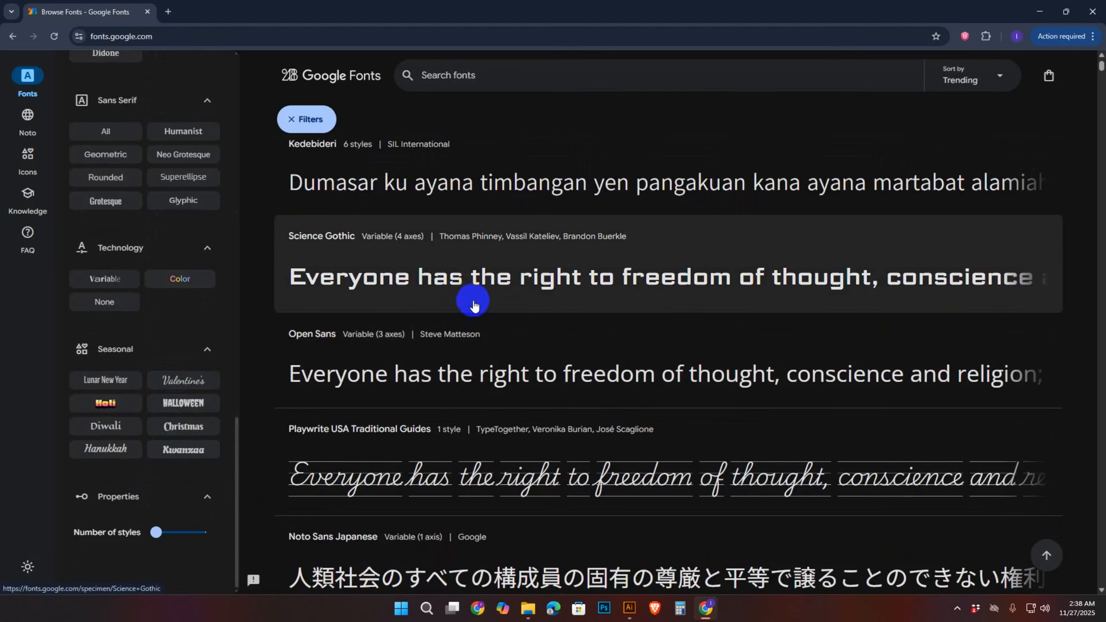
- Open the Science Gothic family, add it to the font selection and download it as a zip archive
click(708, 281)
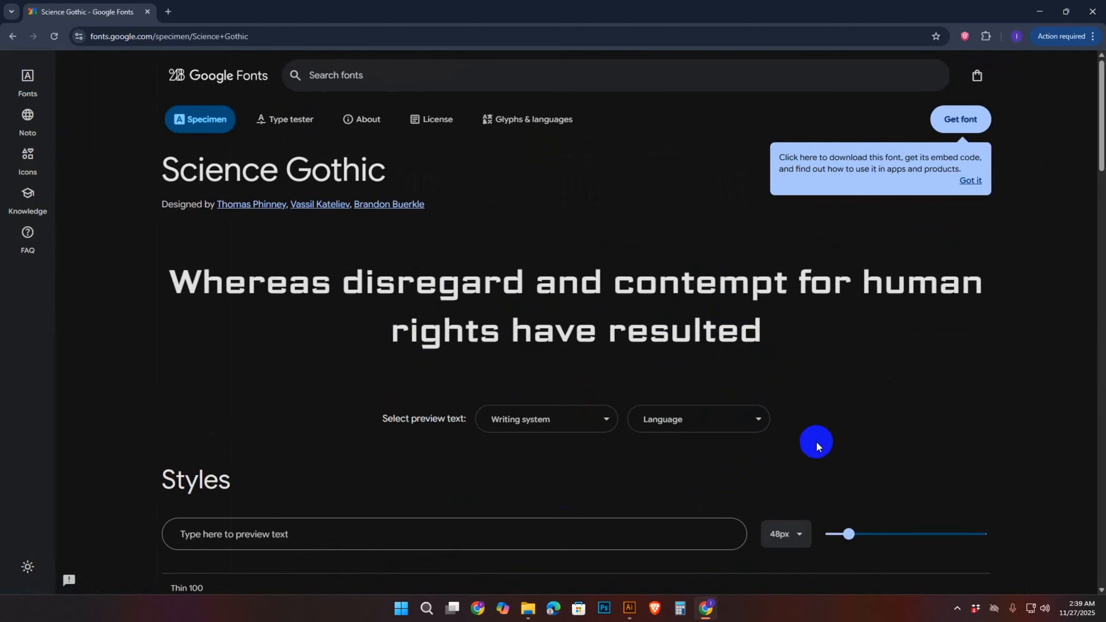
scroll(814, 444, down, 5)
scroll(811, 447, up, 5)
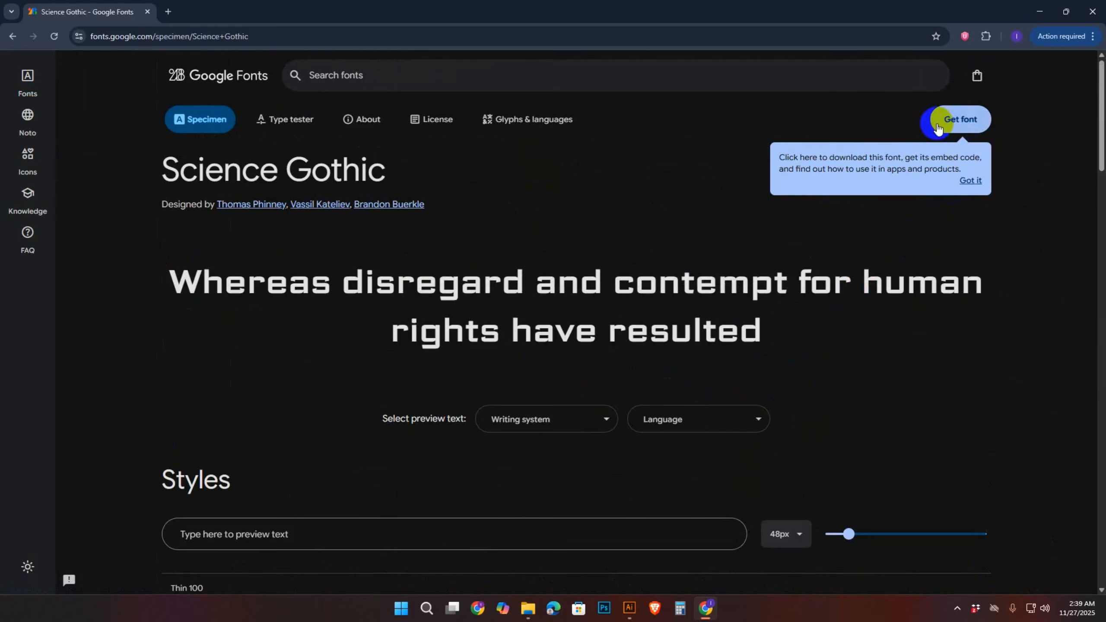
click(967, 122)
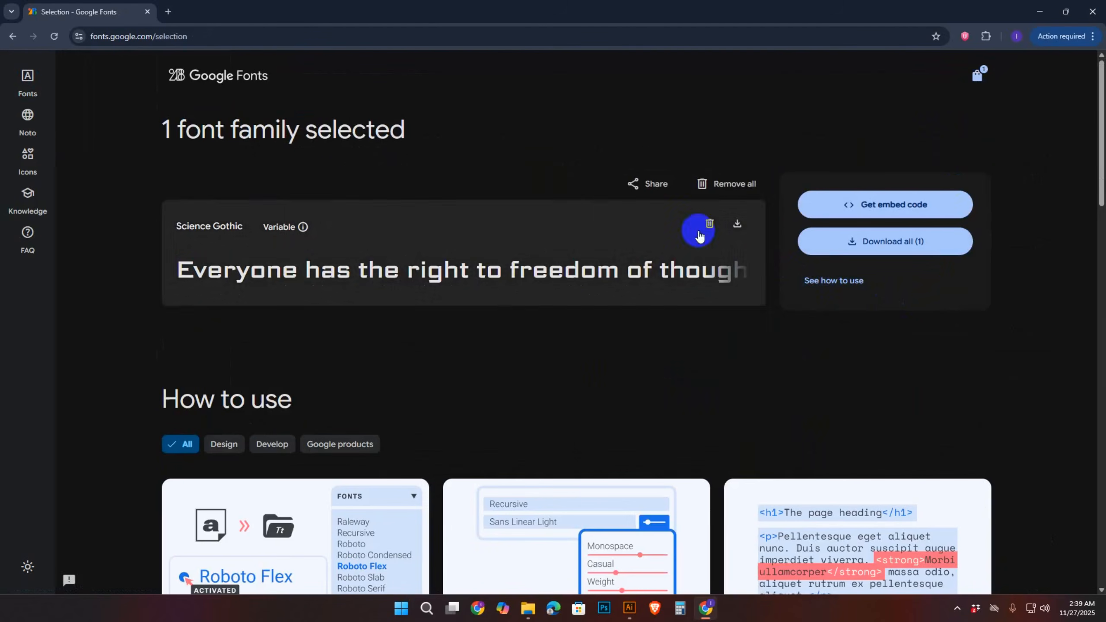
scroll(919, 300, down, 5)
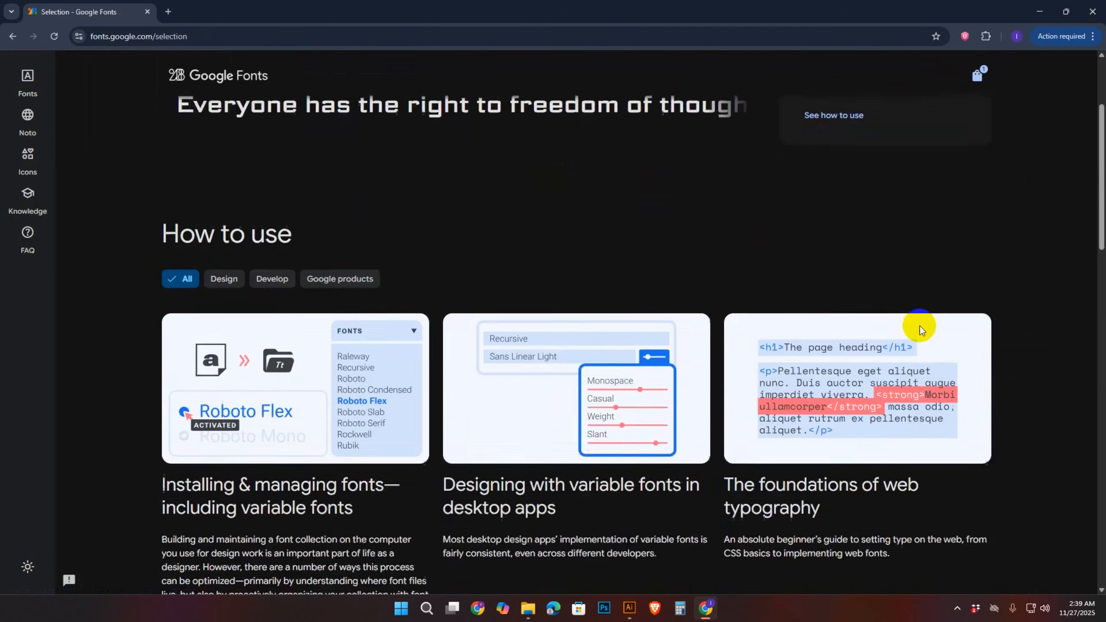
scroll(909, 271, up, 5)
click(911, 248)
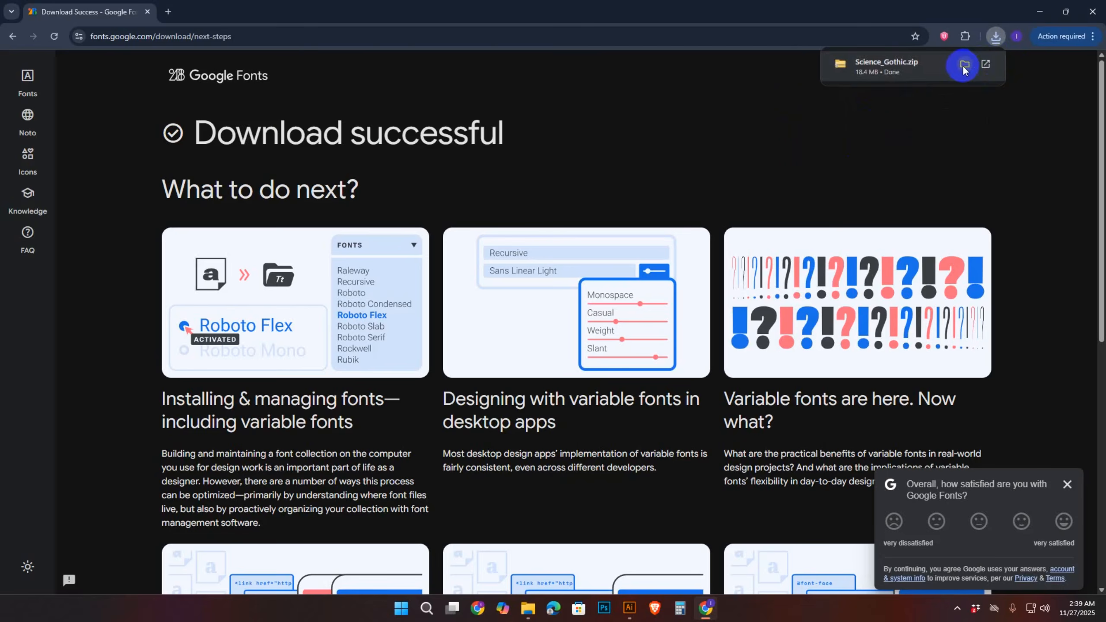
- Show Science_Gothic.zip in the Downloads folder, extract it to Downloads\Science_Gothic and open the extracted folder
click(964, 65)
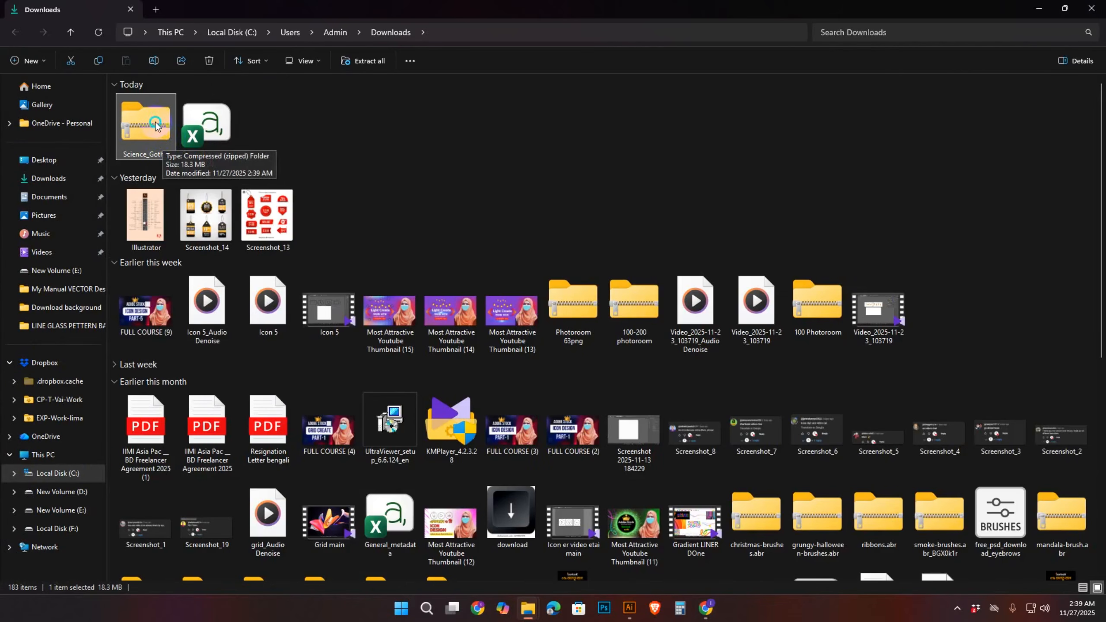
right_click(156, 126)
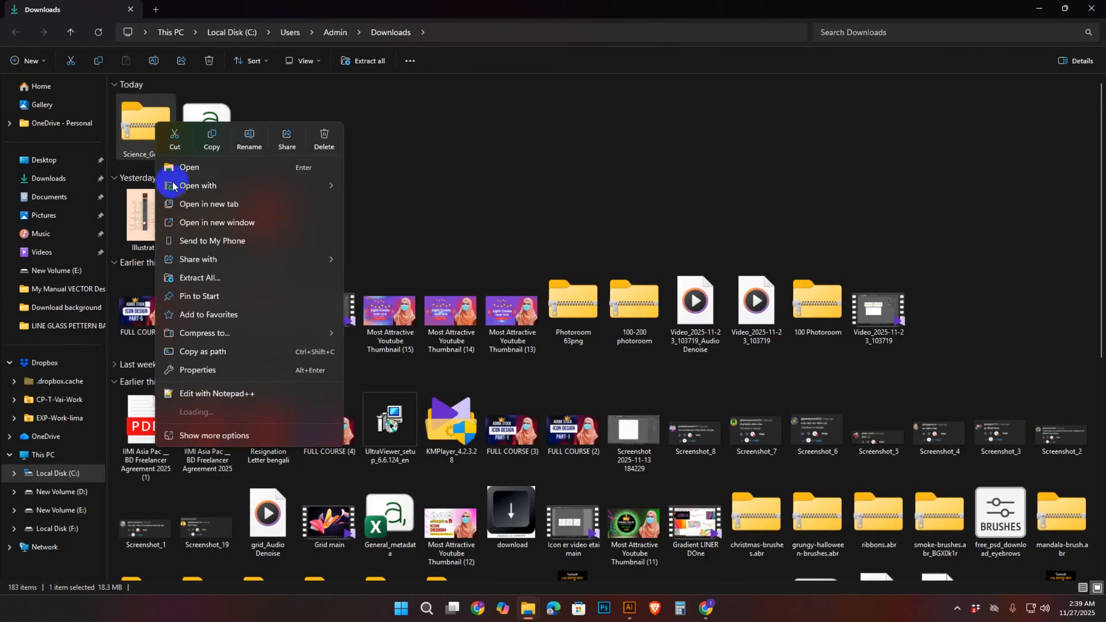
click(241, 283)
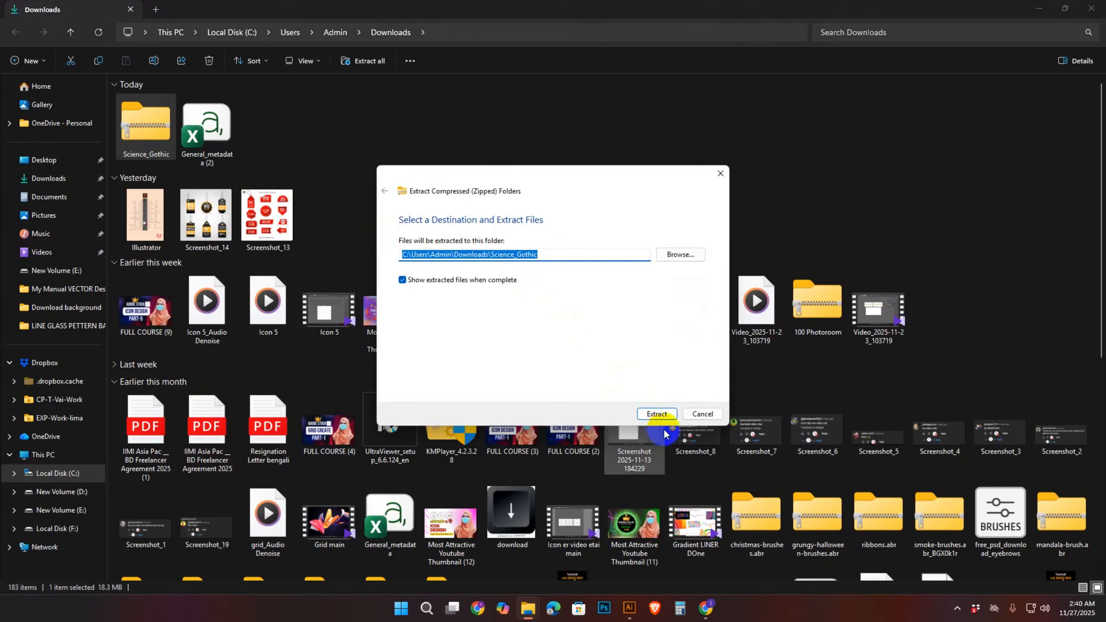
click(661, 415)
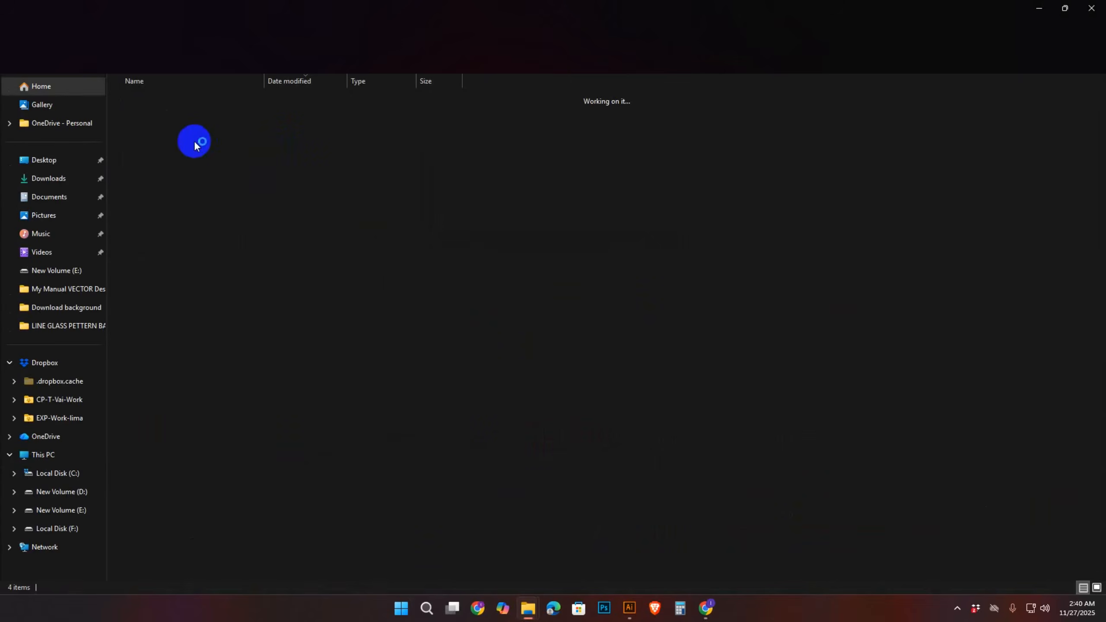
click(1091, 8)
double_click(284, 125)
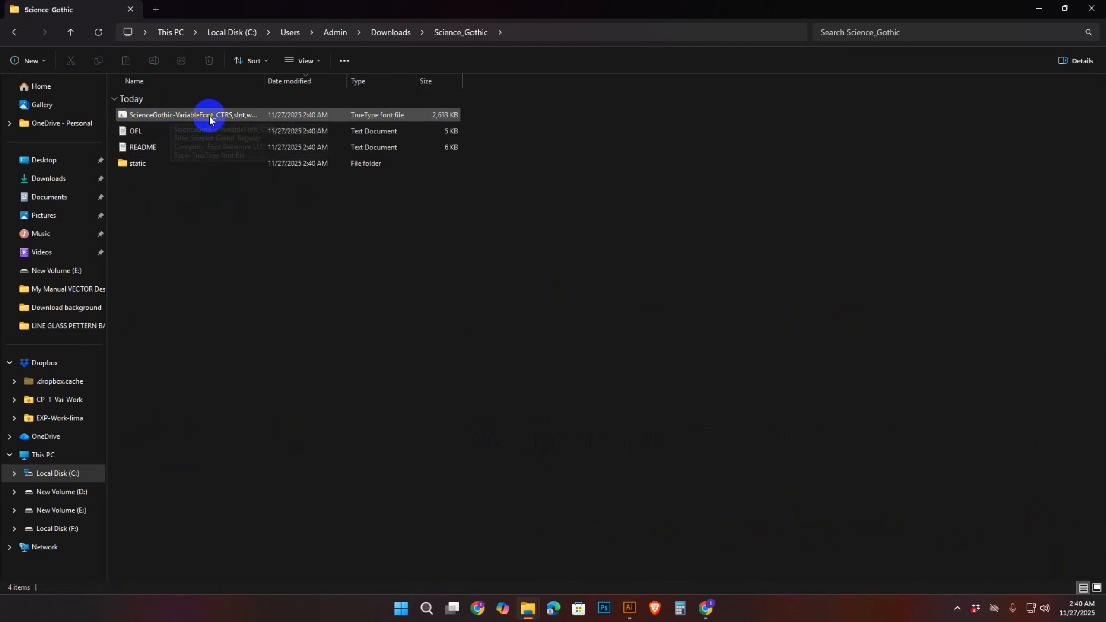
- Install the ScienceGothic-VariableFont TrueType file from its font preview and close the preview
double_click(189, 116)
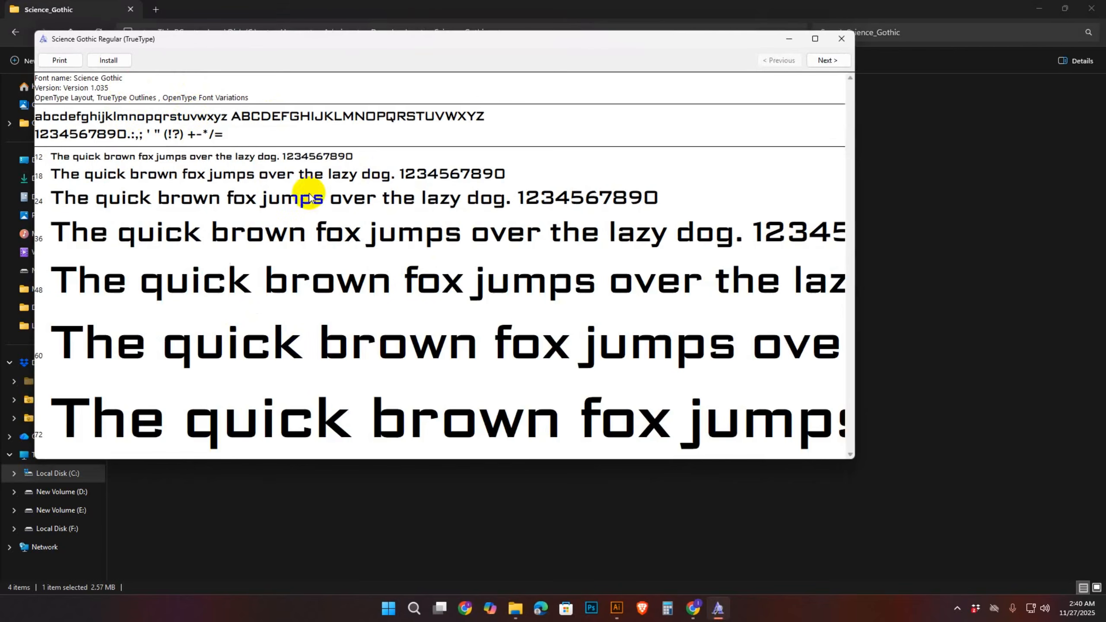
click(120, 60)
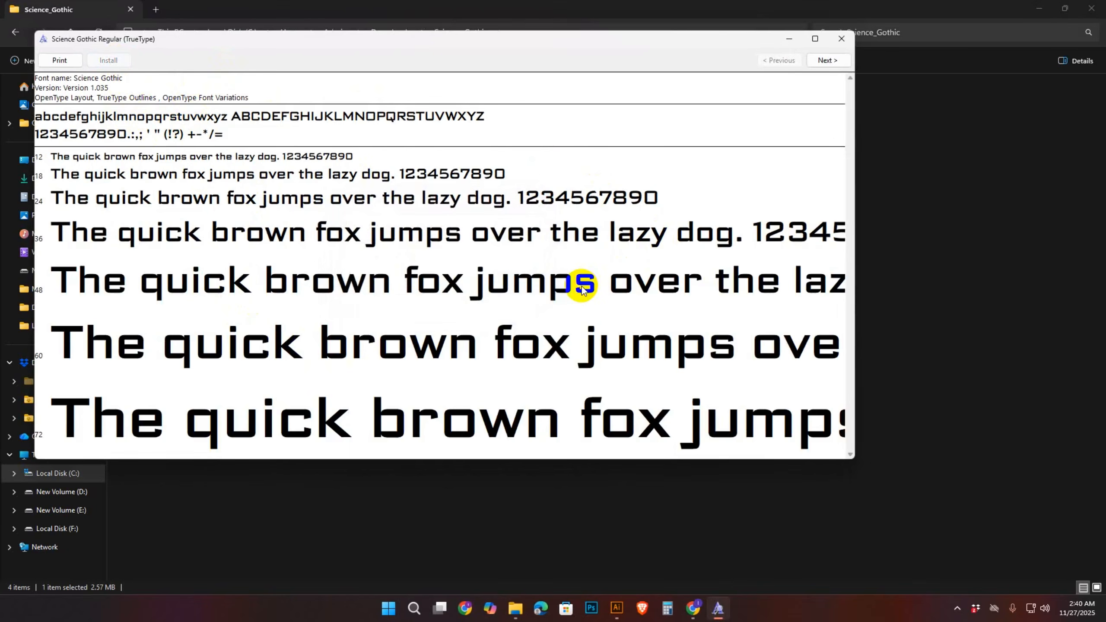
click(841, 39)
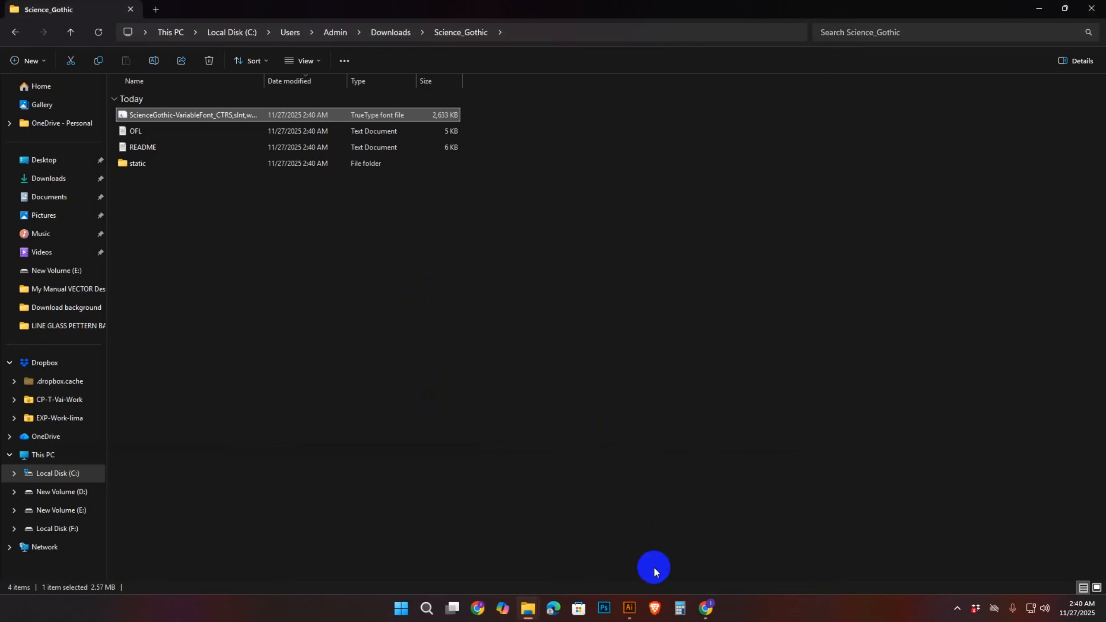
- Copy the word VariableFont from the ScienceGothic font's file name in the Science_Gothic folder
click(634, 616)
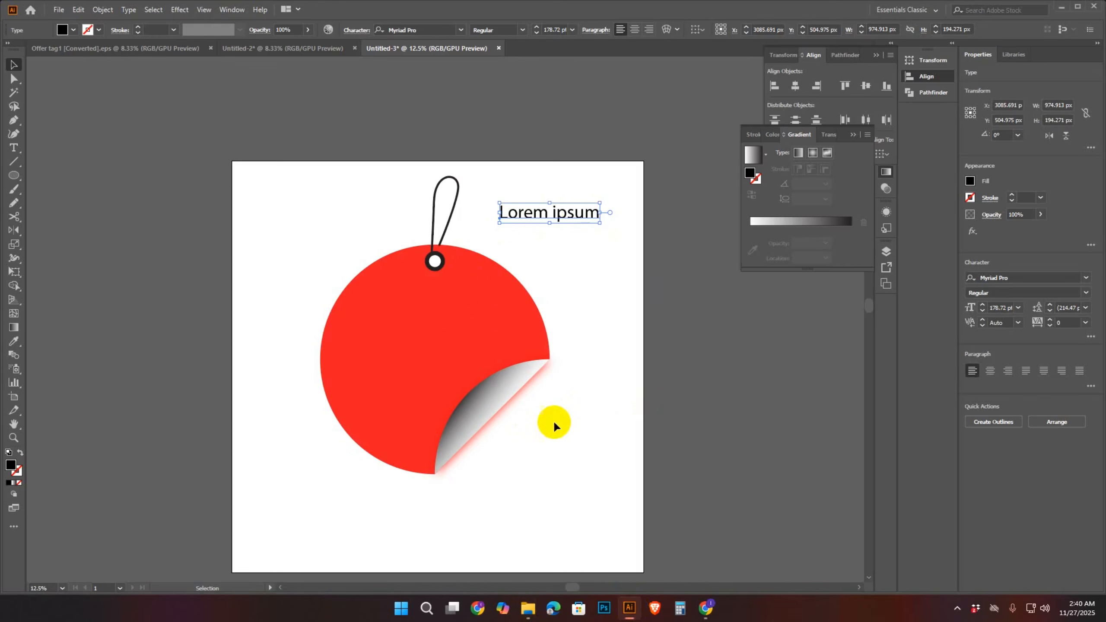
click(630, 615)
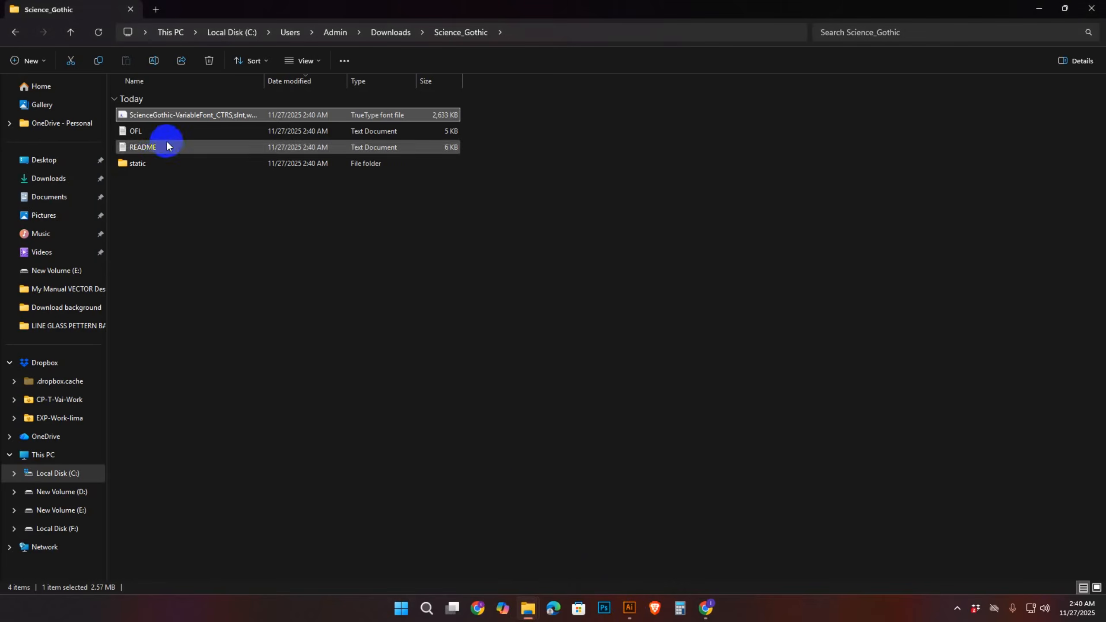
click(157, 115)
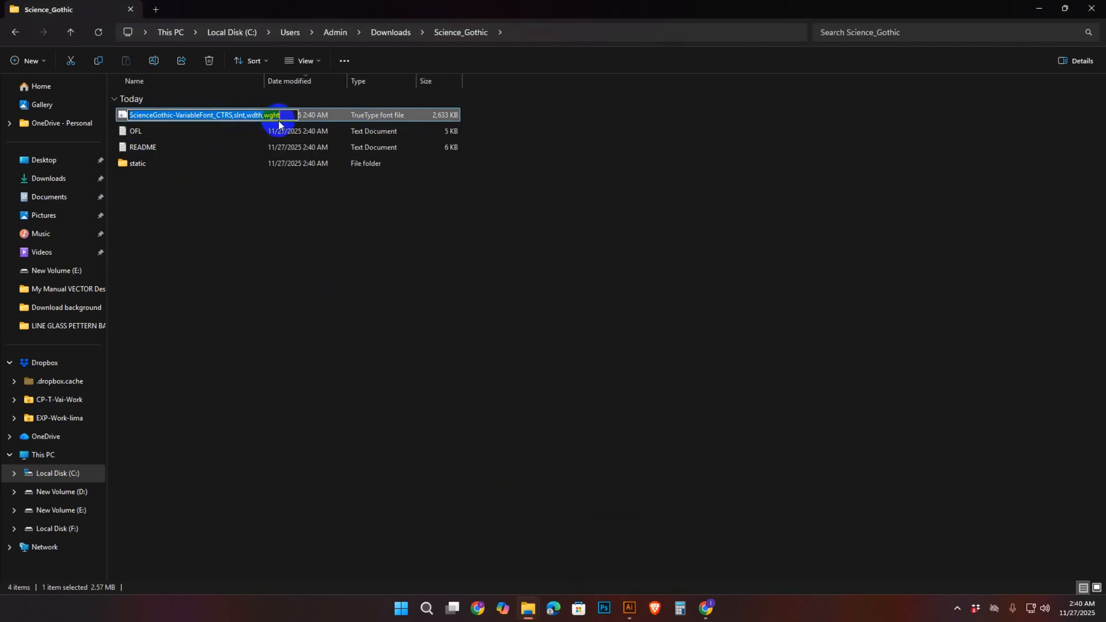
click(141, 114)
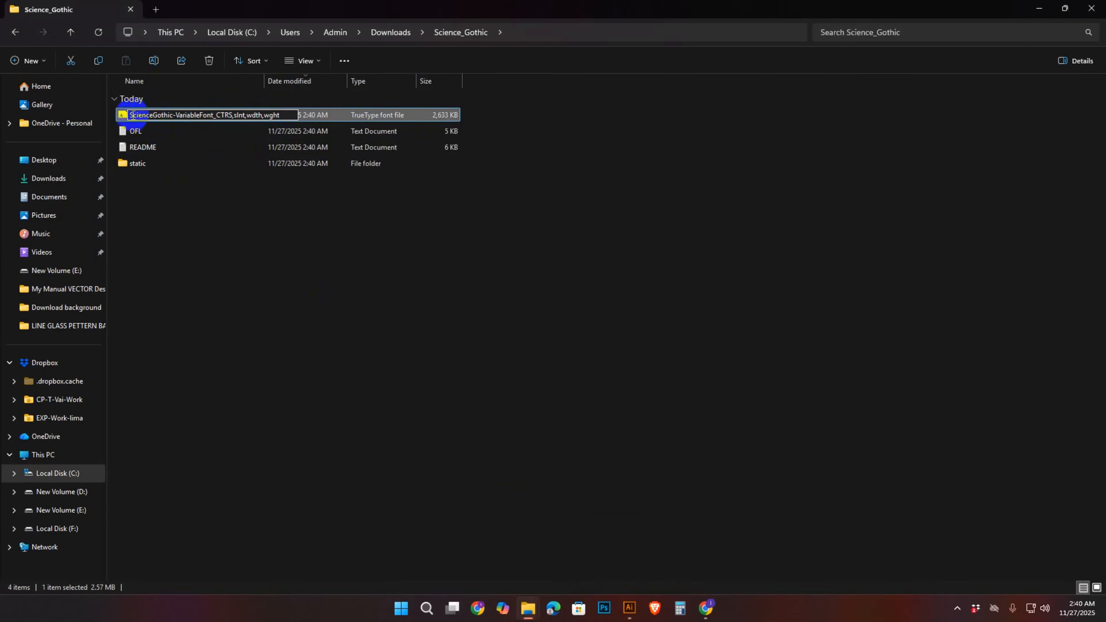
drag(130, 115, 214, 115)
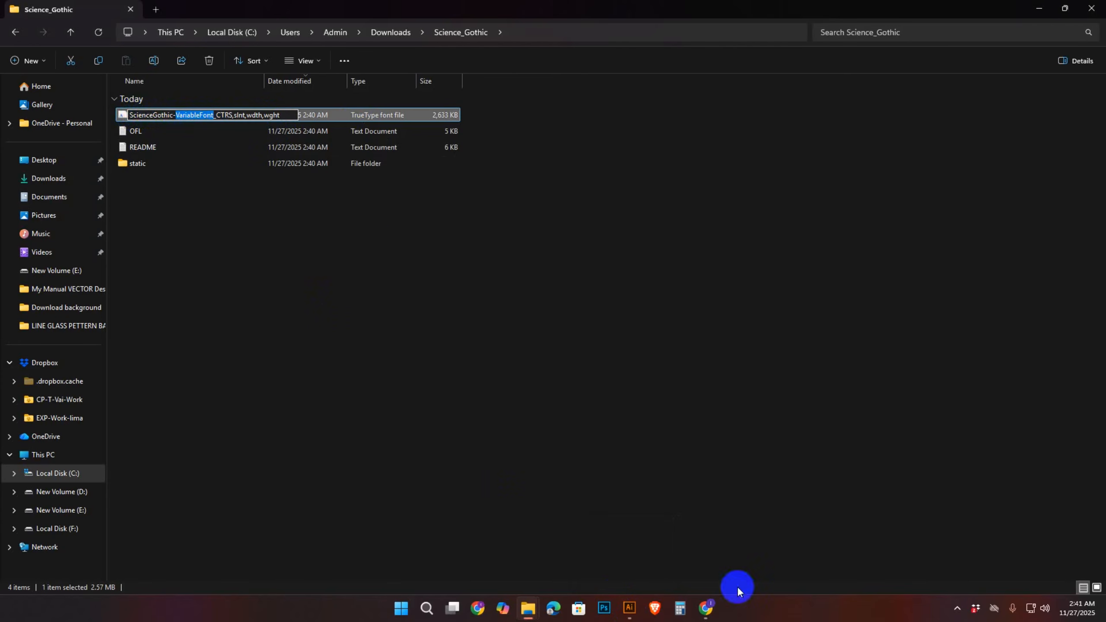
- Switch to Illustrator and search the font families for VariableFont for the Lorem ipsum text
click(630, 609)
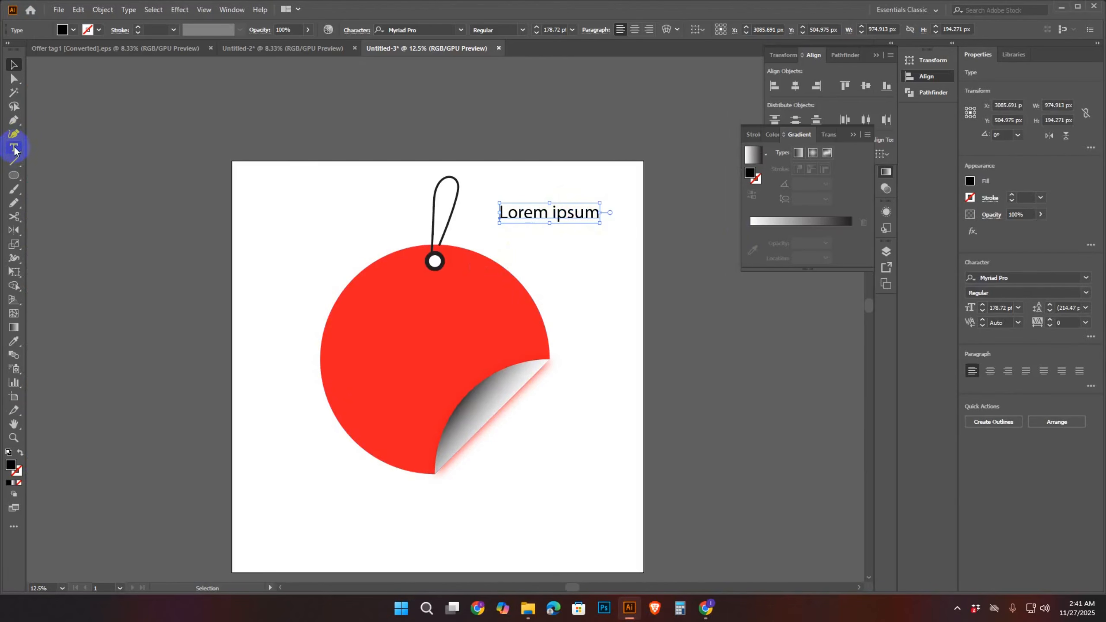
drag(14, 148, 73, 151)
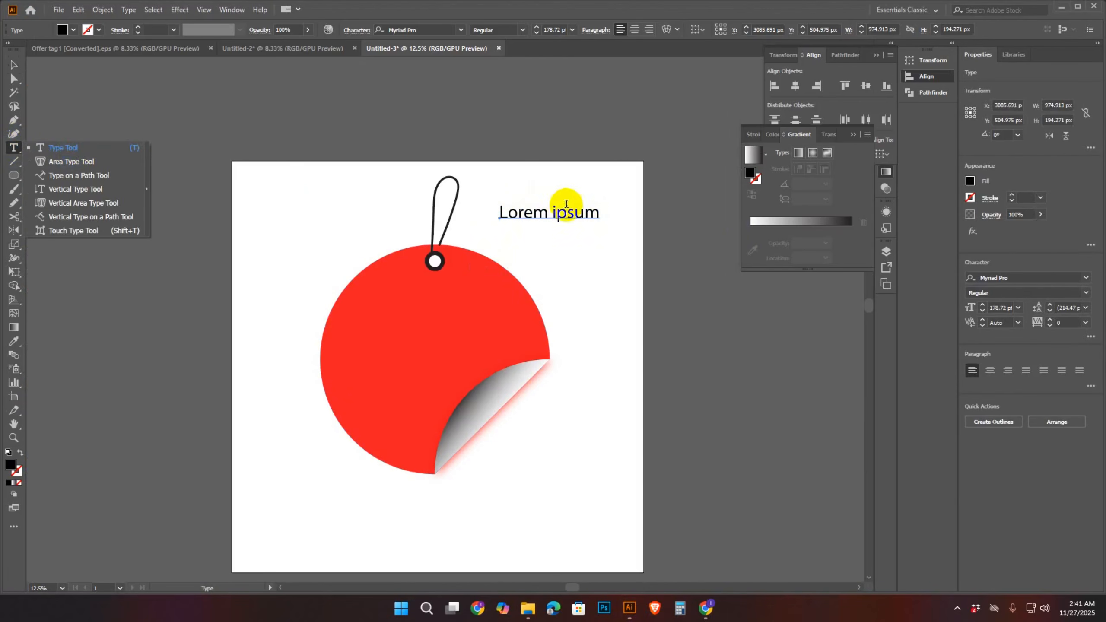
drag(609, 219, 586, 212)
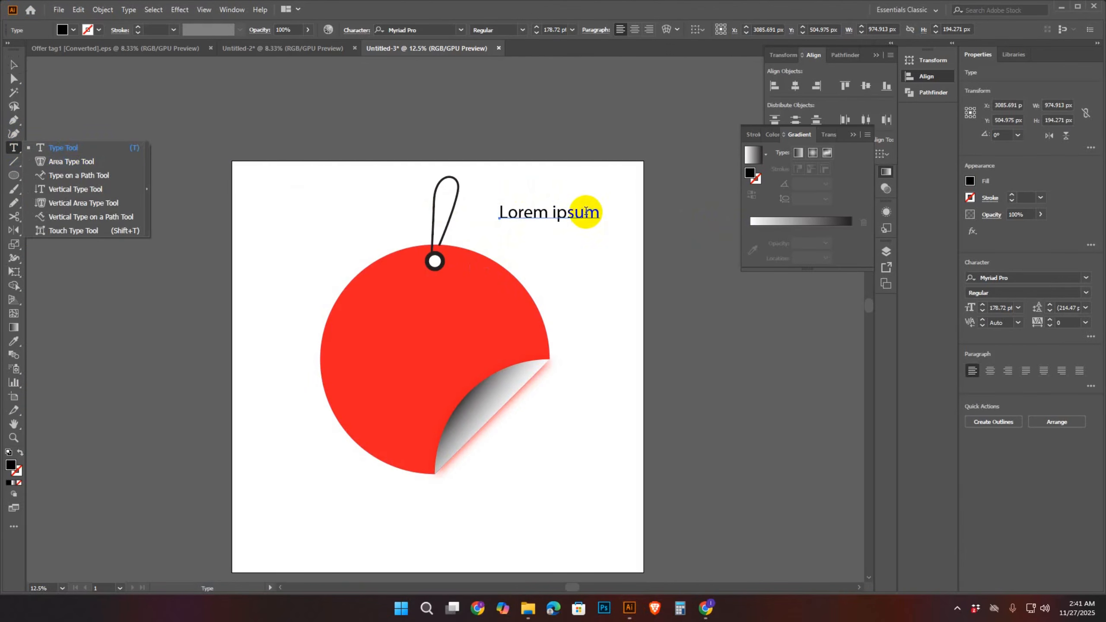
click(768, 260)
click(973, 279)
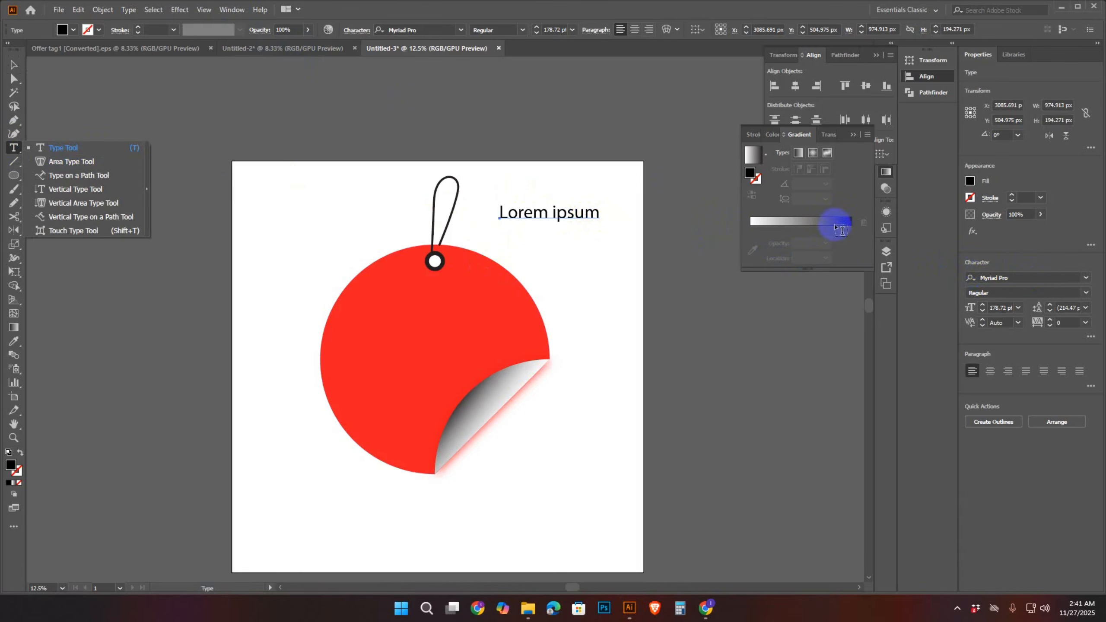
click(225, 12)
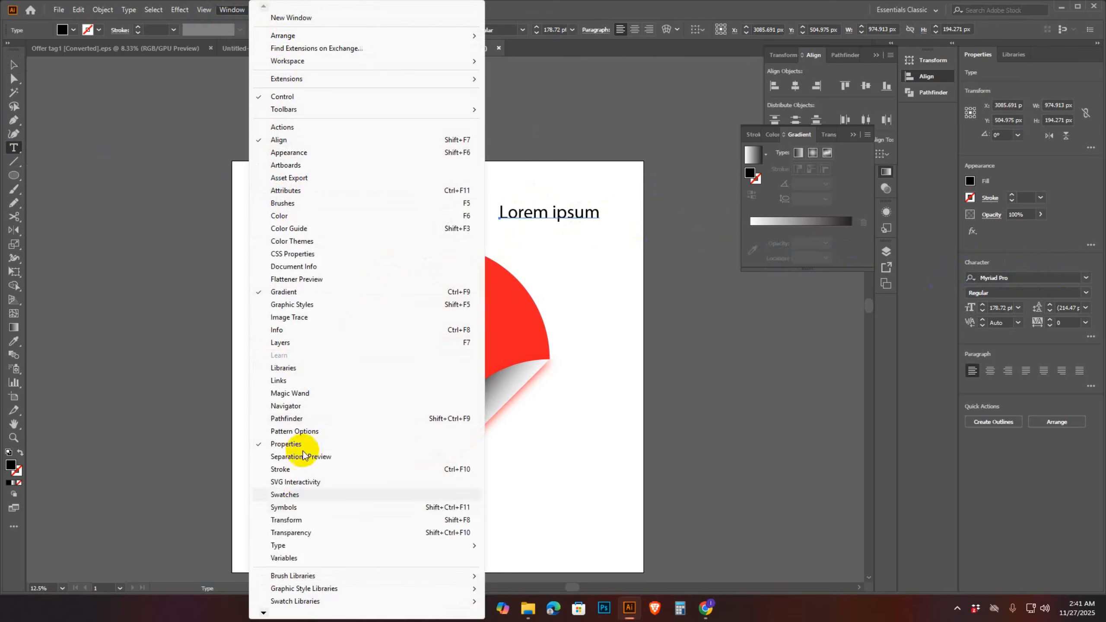
mouse_move(285, 550)
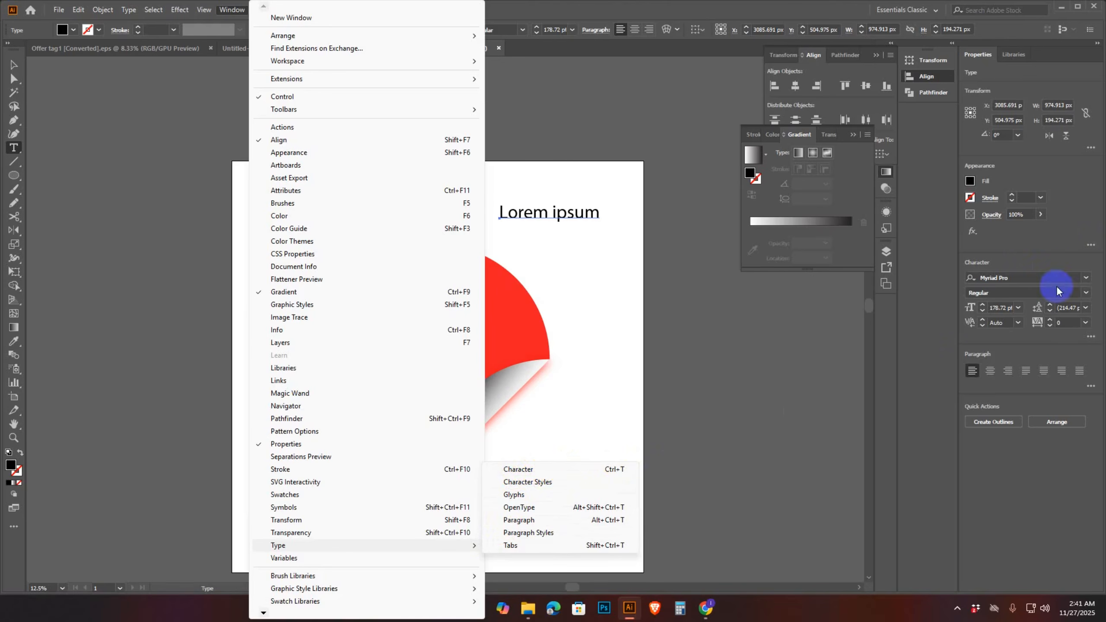
click(1018, 283)
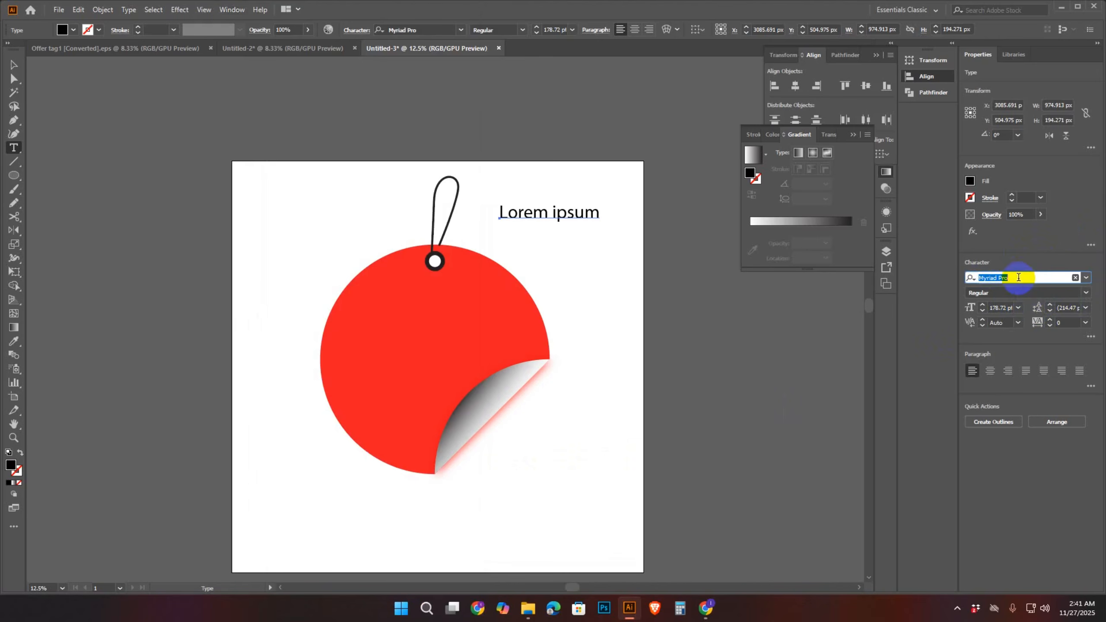
click(1013, 277)
text(VariableFont)
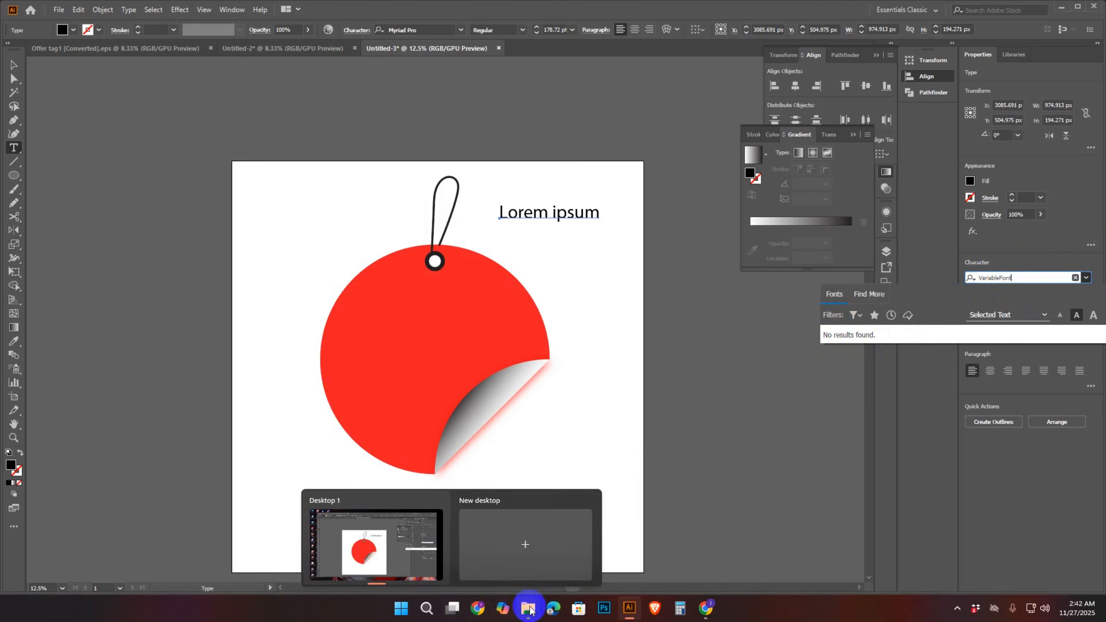
- Return to the Science_Gothic folder and copy the word Gothic from the variable font's file name
mouse_move(528, 609)
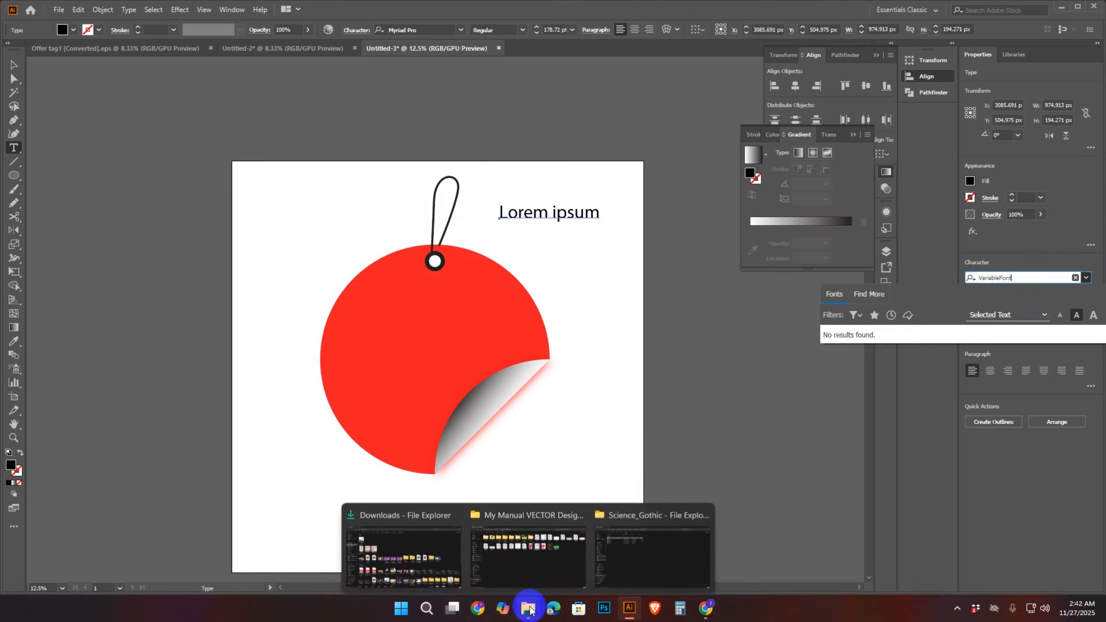
click(662, 559)
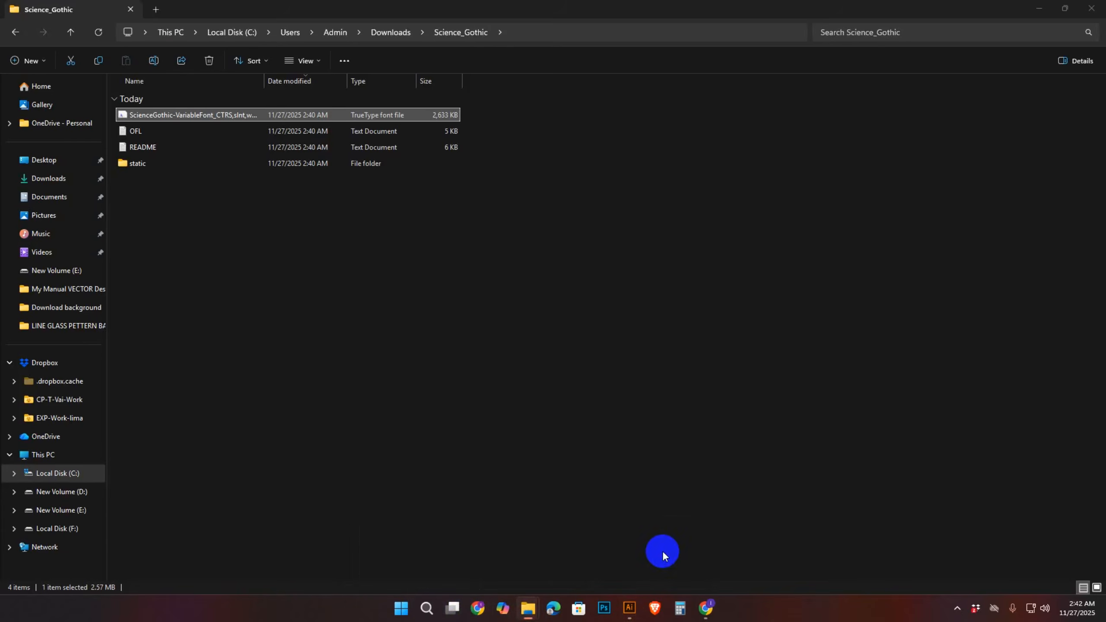
click(173, 114)
click(172, 117)
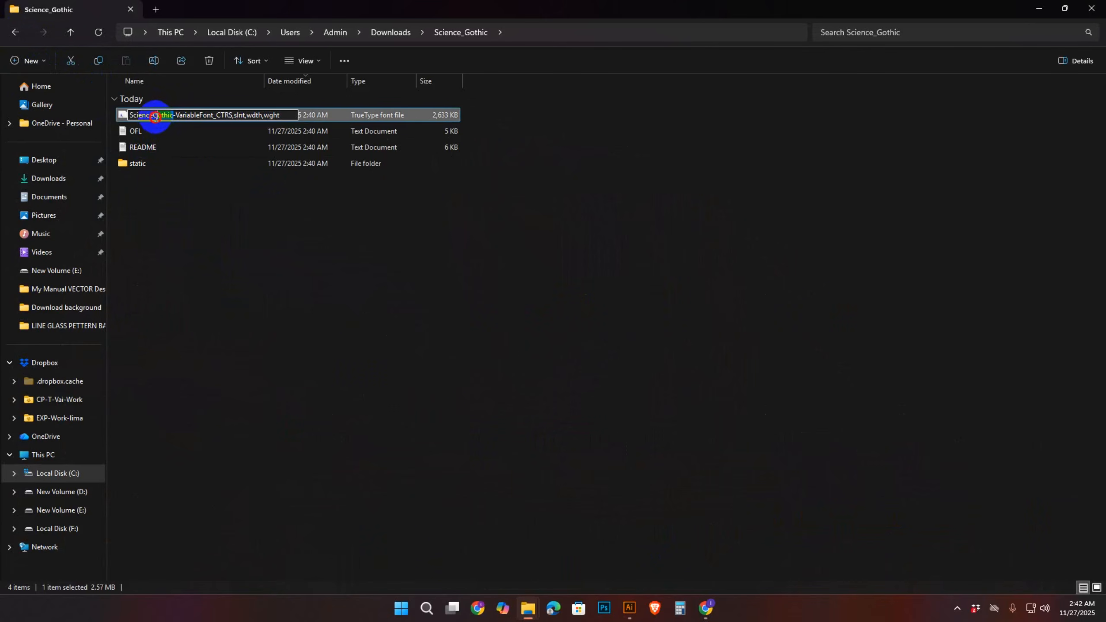
- Switch to Illustrator, search the font families for Gothic and preview Science Gothic Thin Italic on the Lorem ipsum text without applying it
click(629, 608)
click(1044, 279)
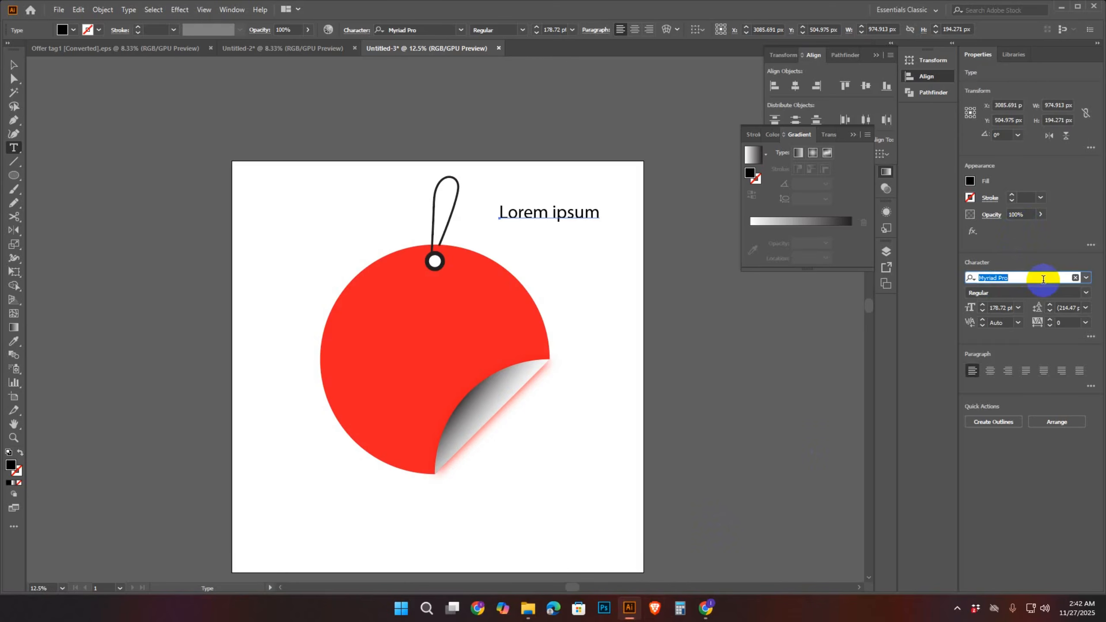
click(1086, 278)
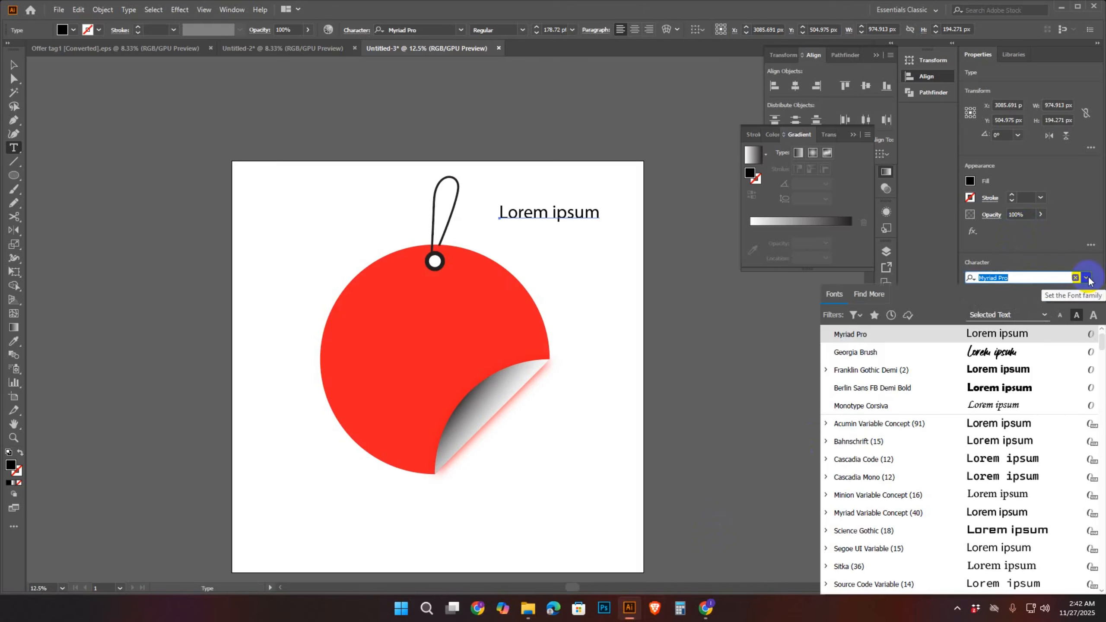
click(1038, 277)
text(Gothic)
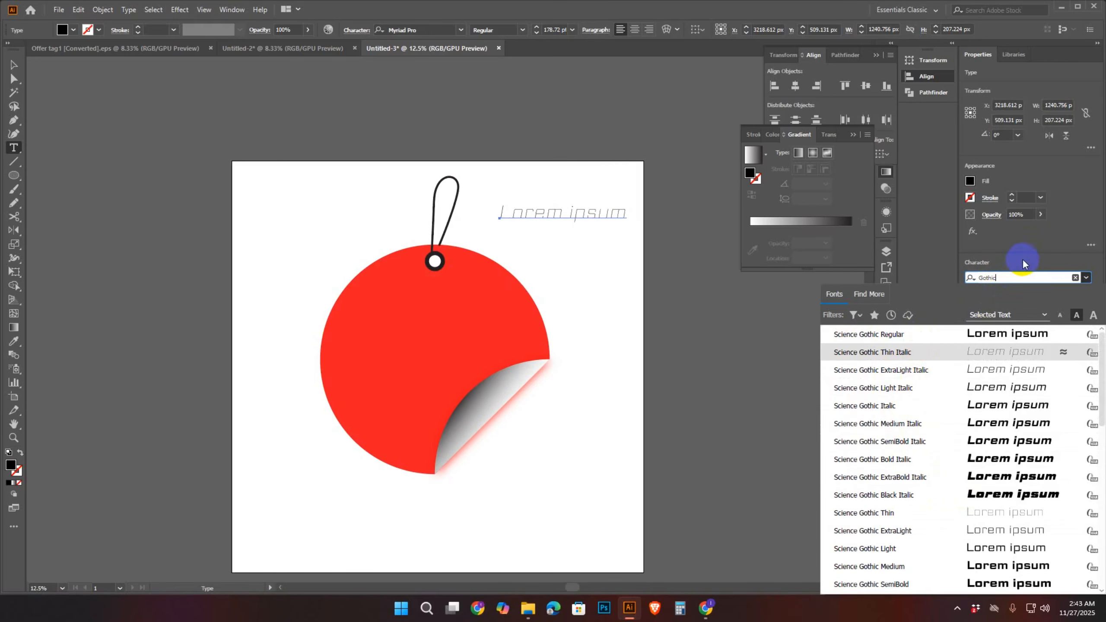
key(Escape)
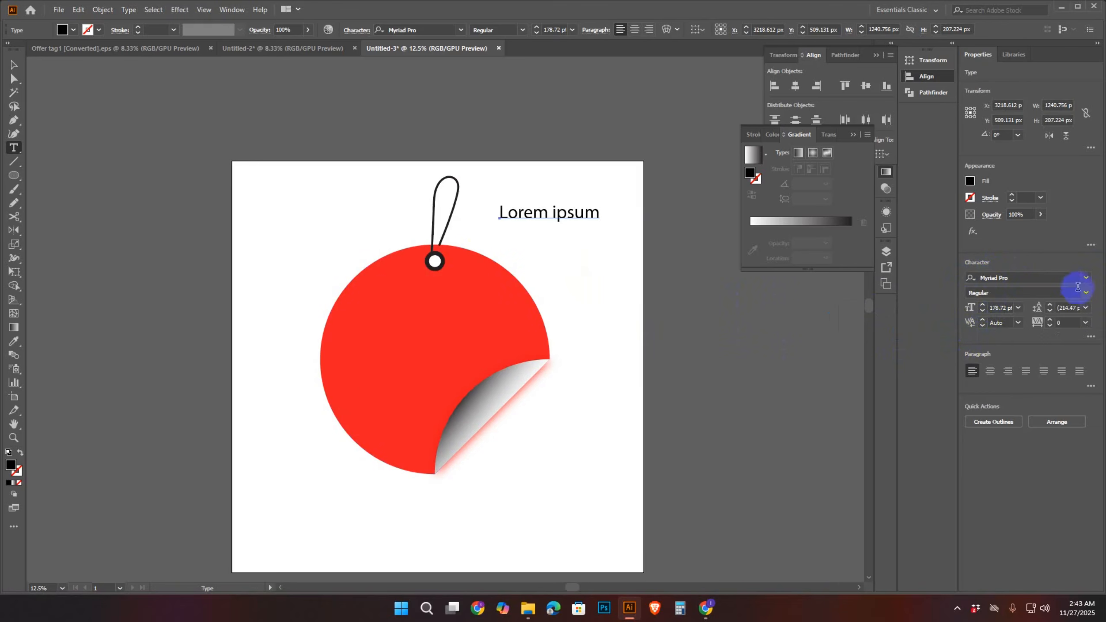
- Copy the scalloped BEST PRICE $5.99 badge from the Untitled-2 document into Untitled-3, placing it beside the artboard
click(282, 49)
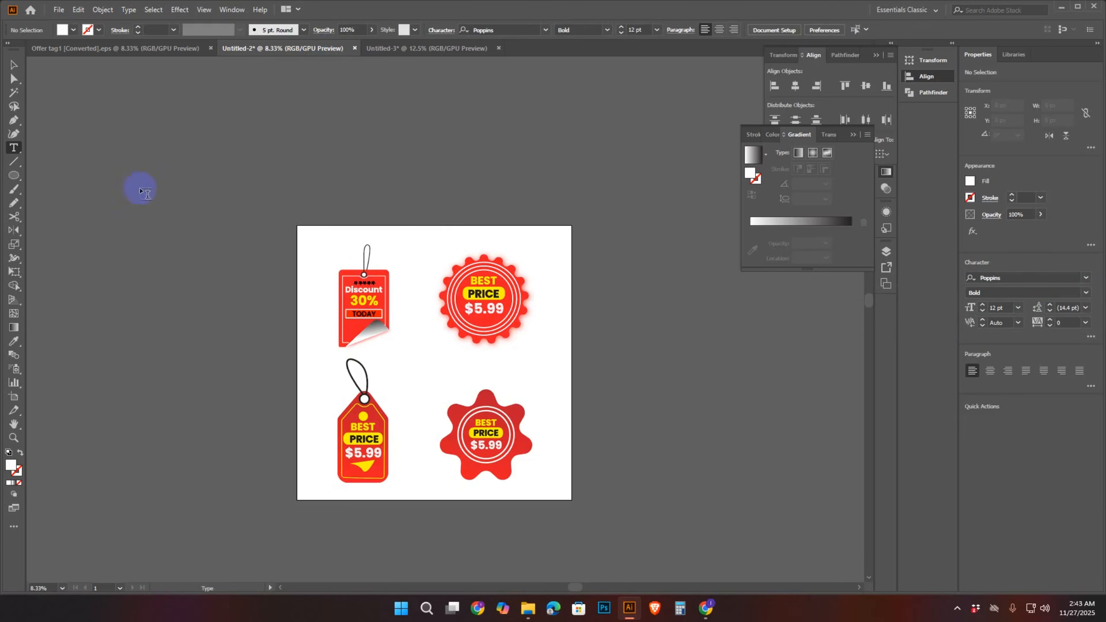
click(118, 45)
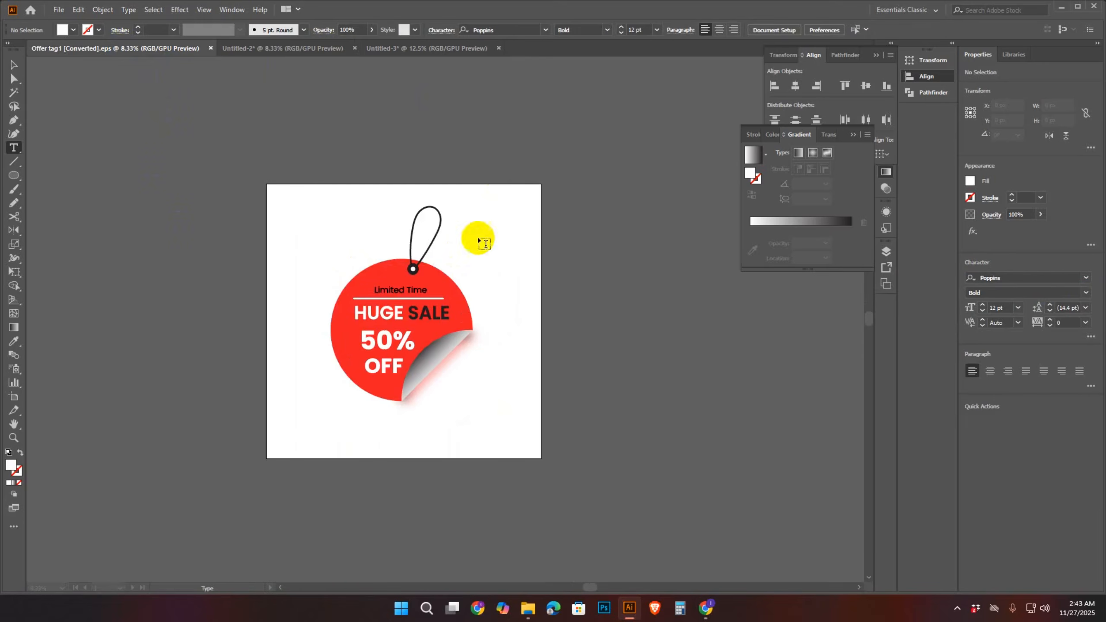
click(405, 47)
click(330, 49)
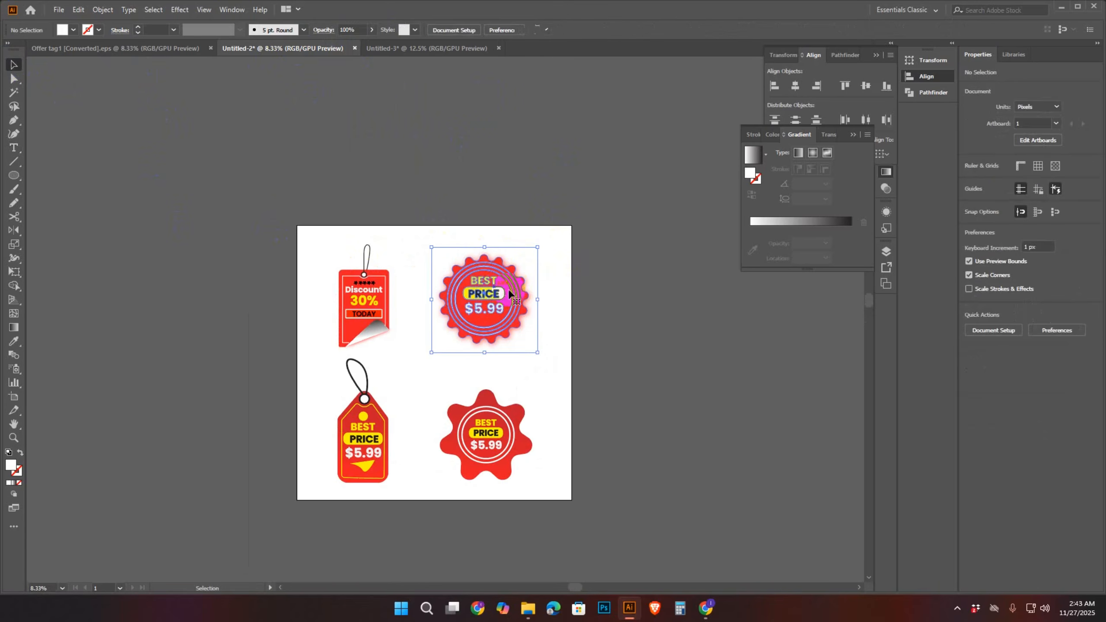
drag(506, 299, 649, 351)
drag(734, 361, 736, 362)
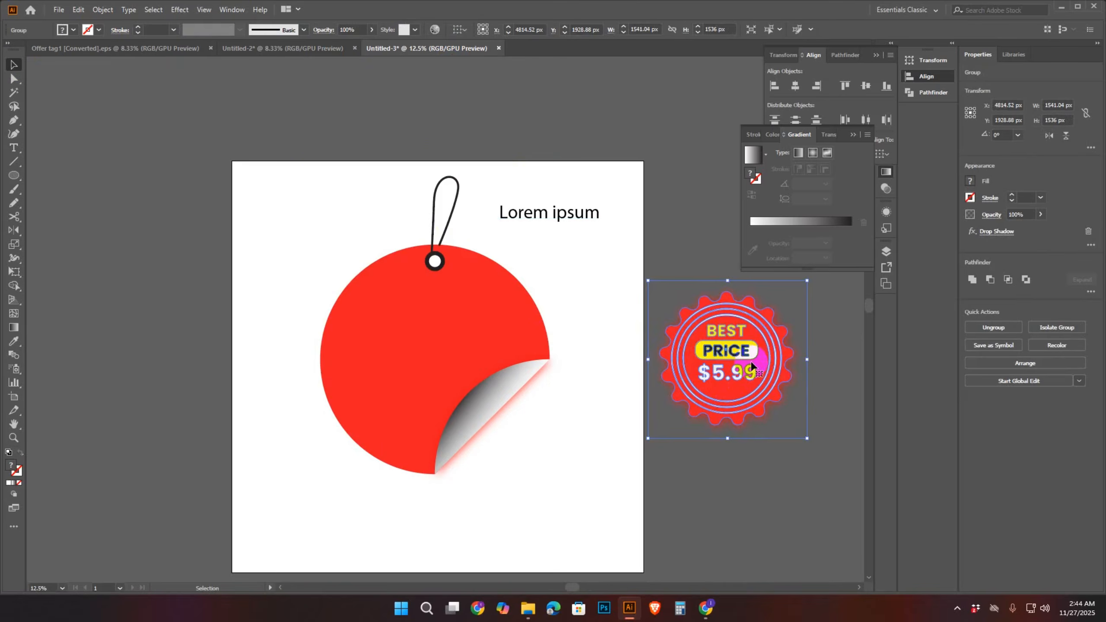
- Ungroup the pasted badge and group its BEST, PRICE and $5.99 lettering together with the yellow pill
right_click(750, 362)
click(791, 465)
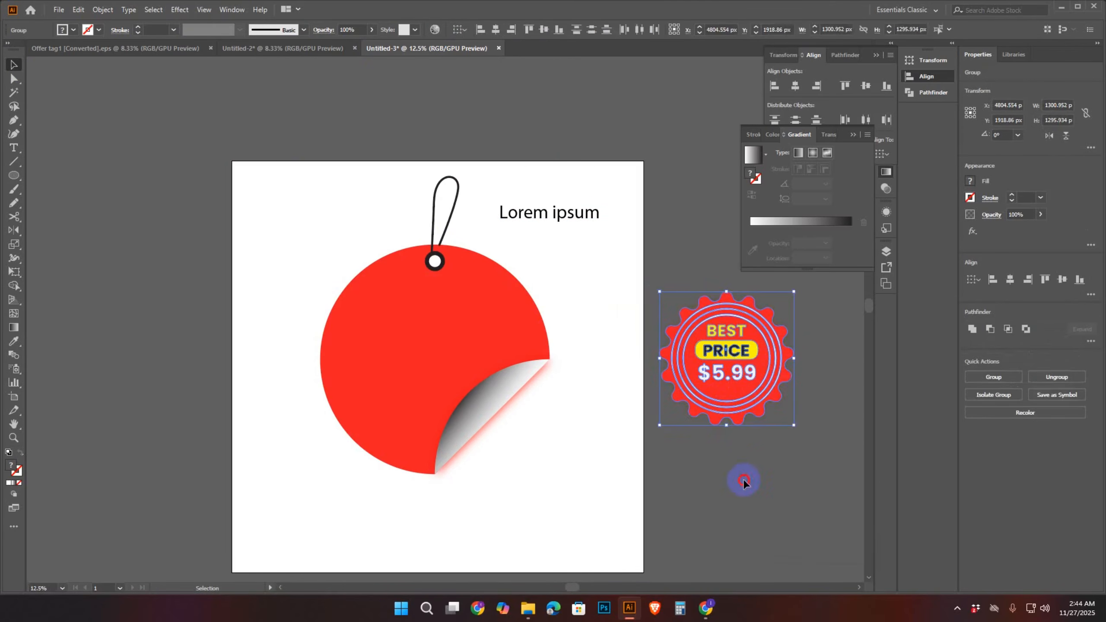
click(736, 333)
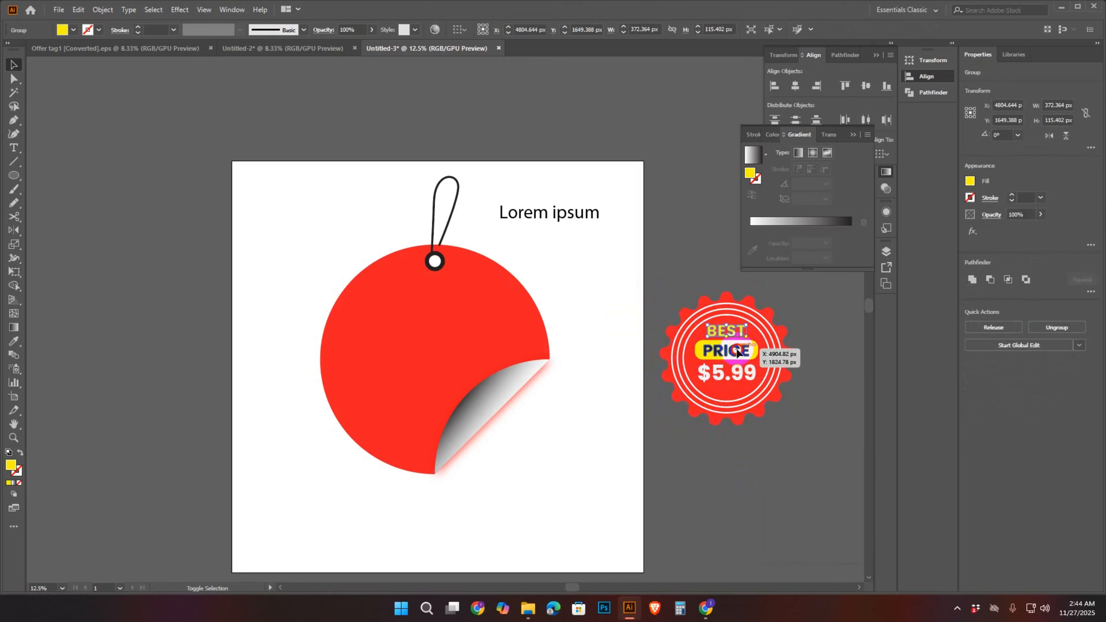
shift+click(750, 348)
shift+click(754, 350)
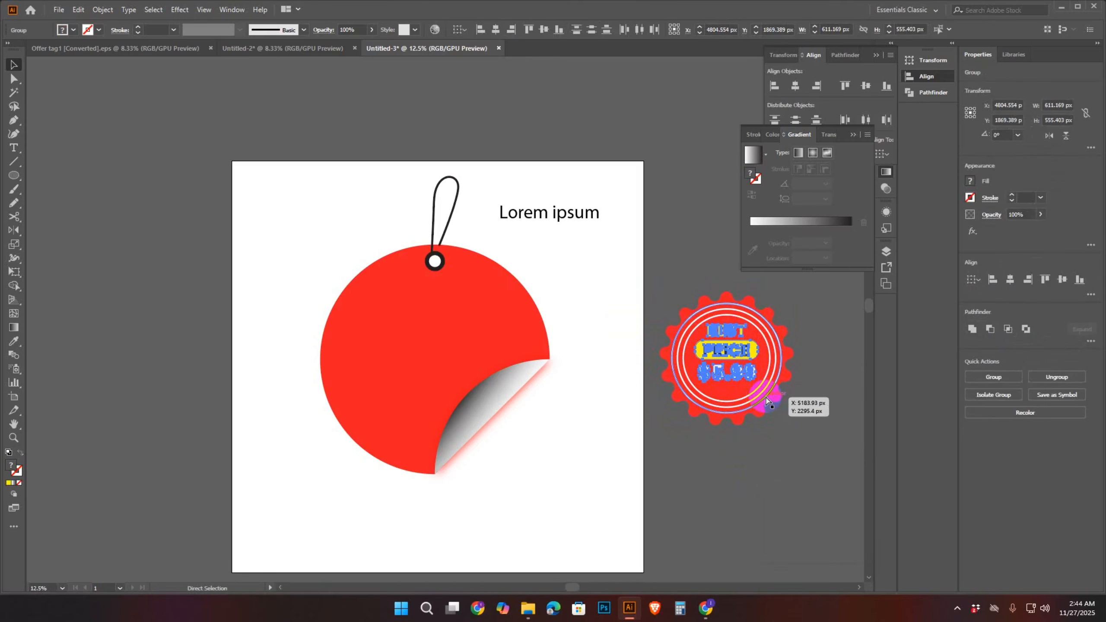
key(ctrl+g)
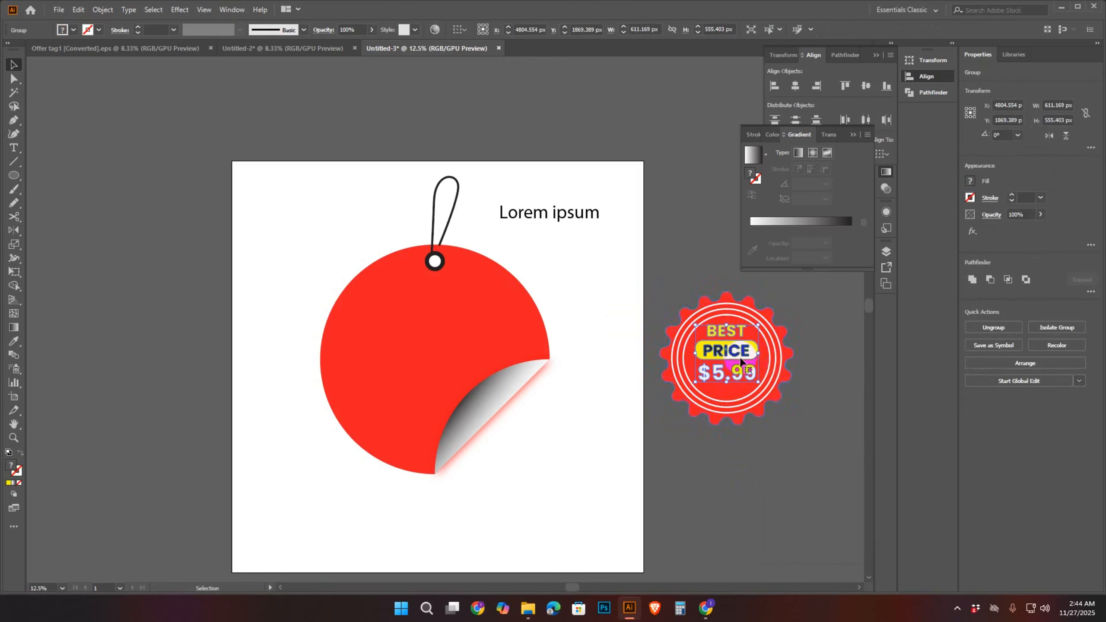
- Place the price lettering group on the red tag, enlarged to about 918 × 834 px, and delete the Lorem ipsum text
drag(740, 355, 479, 383)
click(593, 291)
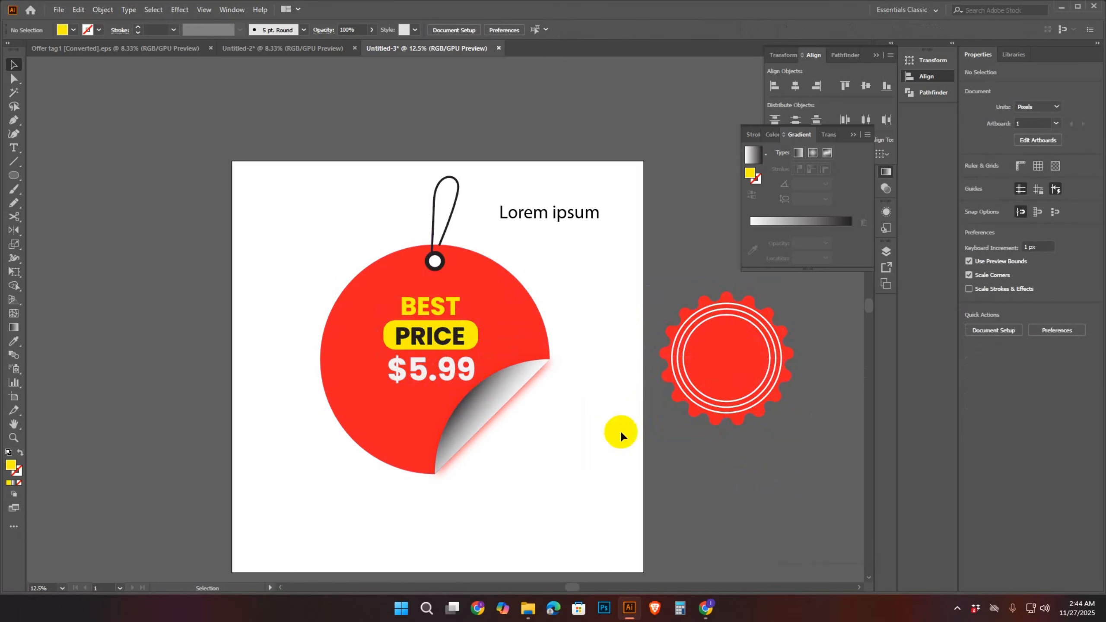
click(566, 215)
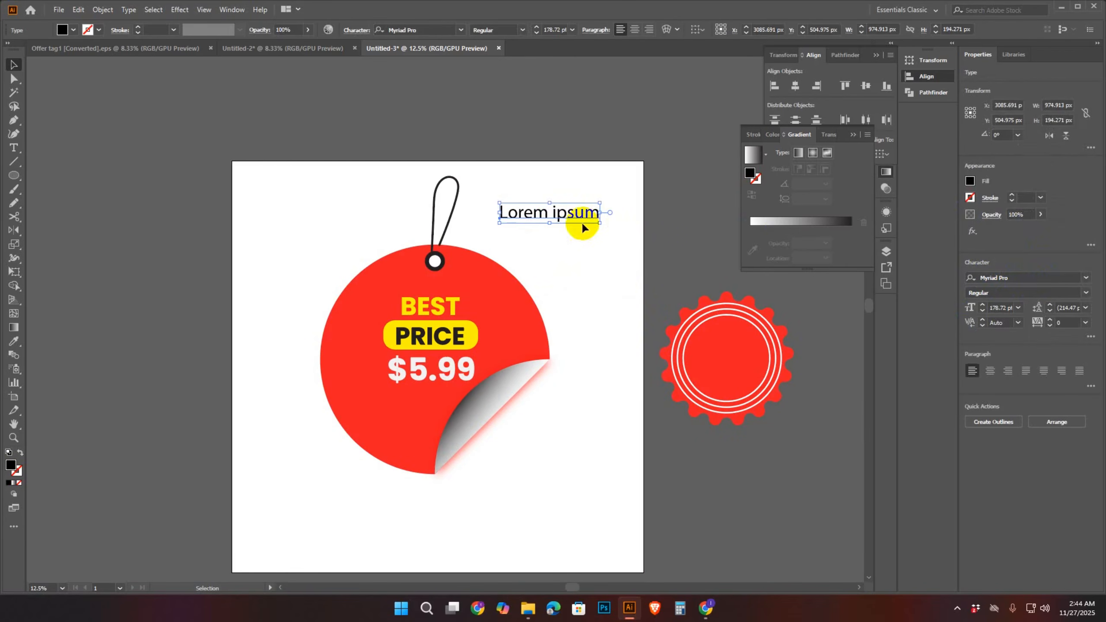
key(Delete)
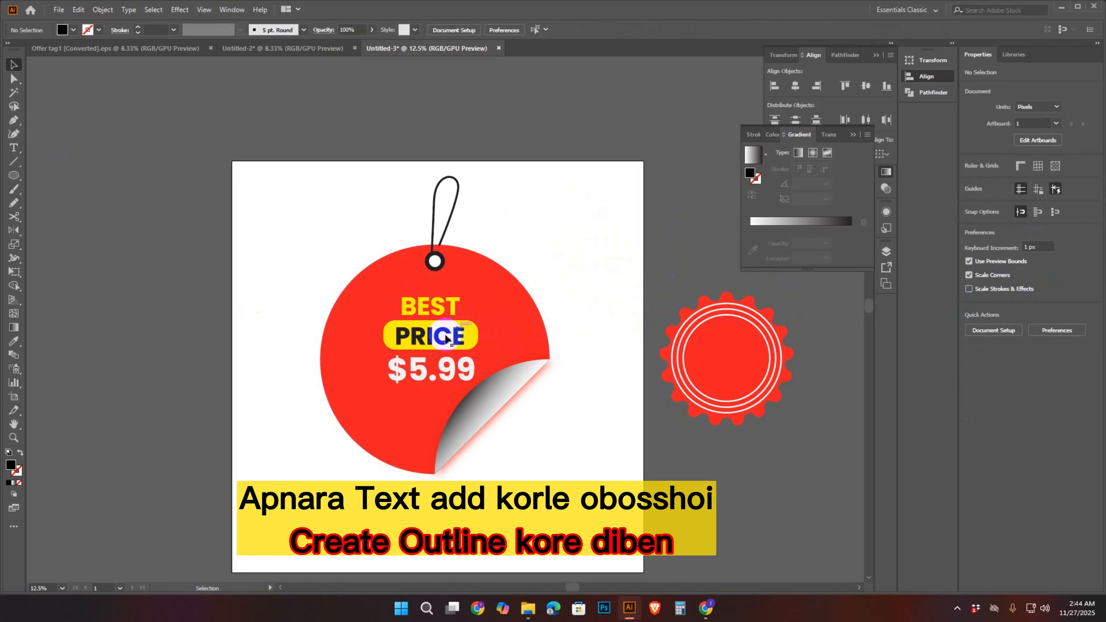
click(458, 382)
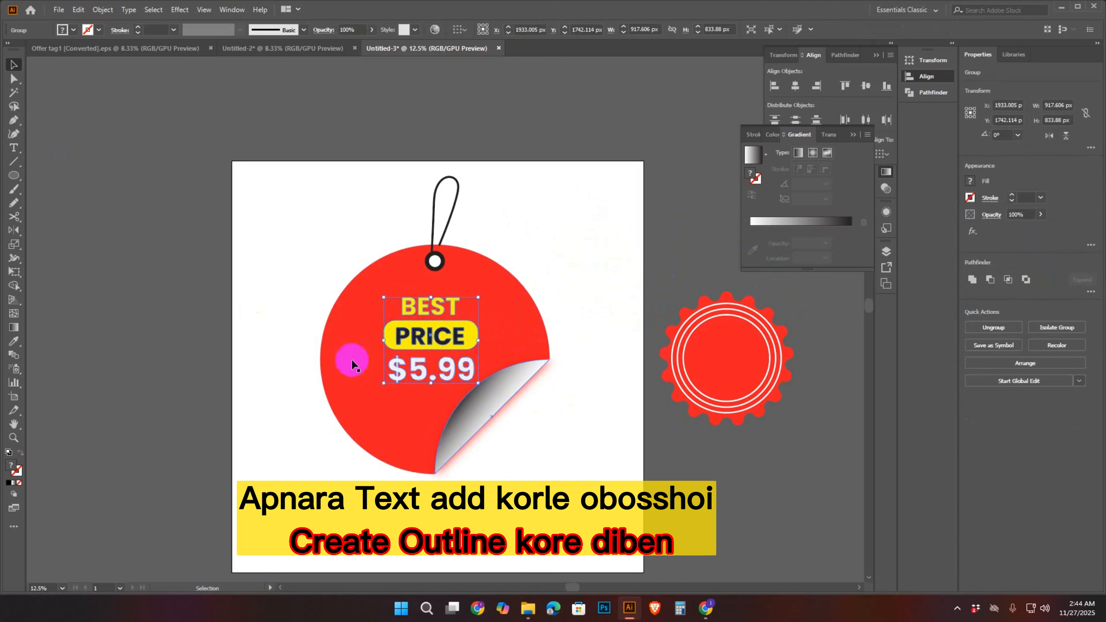
click(507, 333)
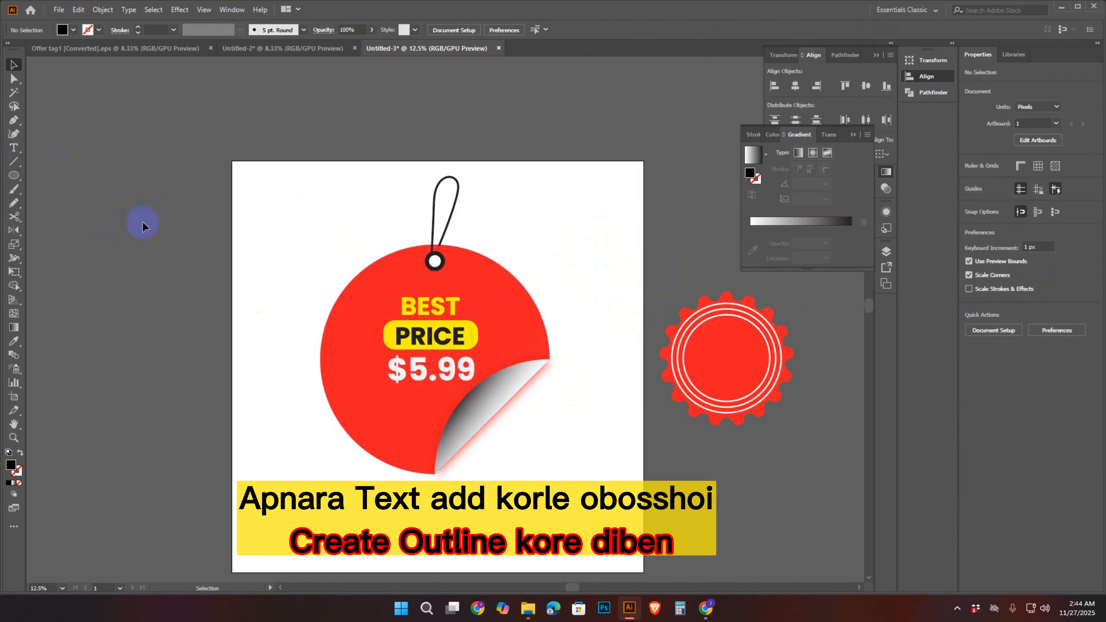
- Draw a circle about 1577 px in diameter centred on the red tag around the price lettering
click(15, 178)
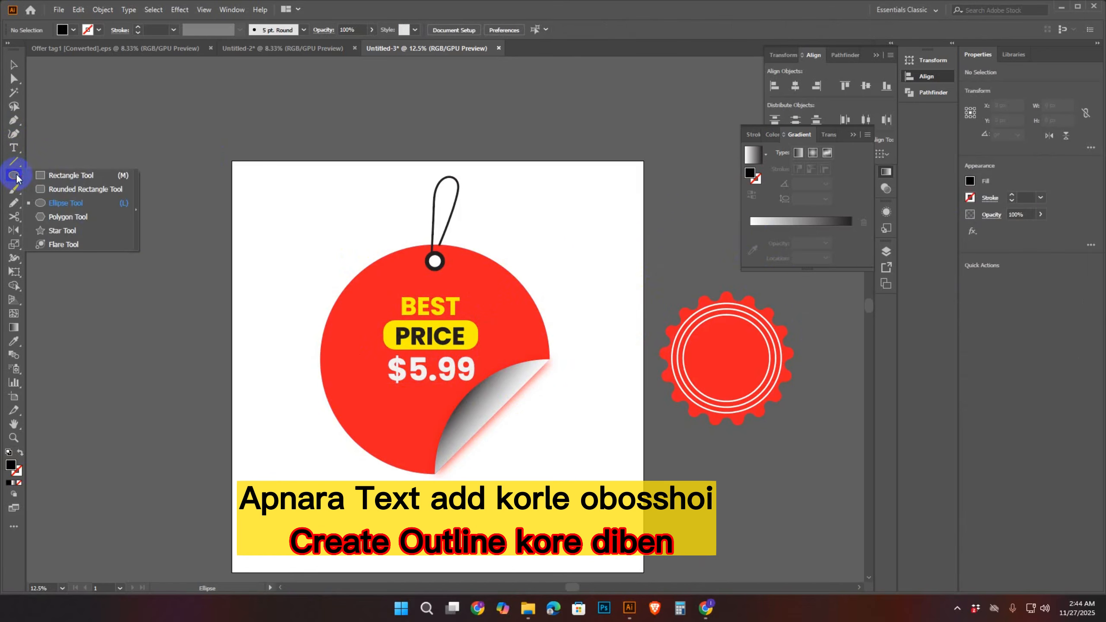
click(70, 209)
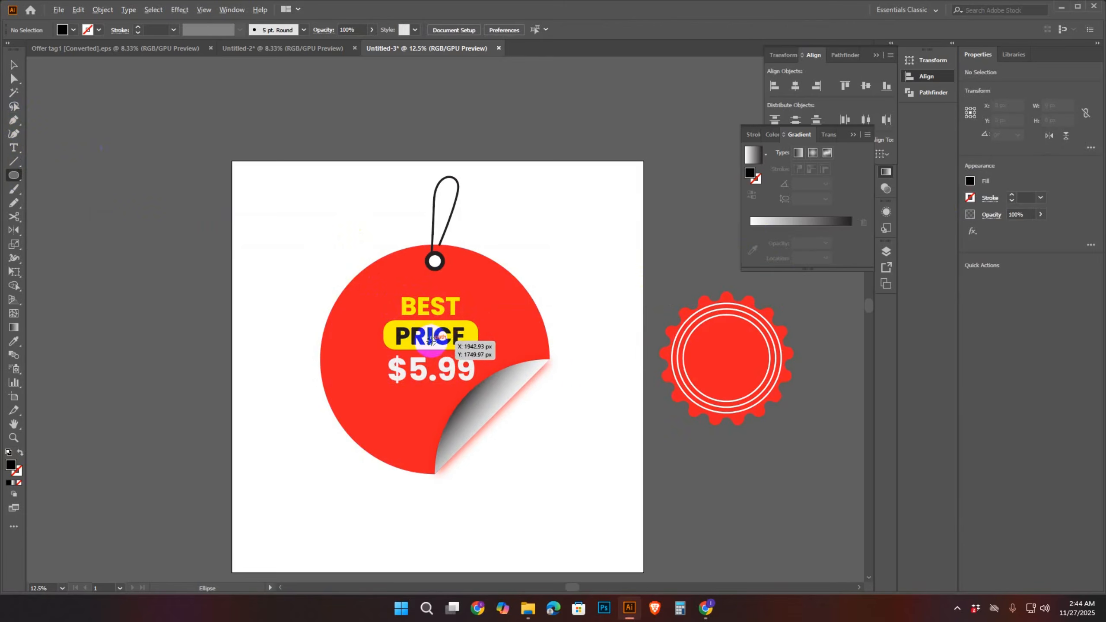
drag(423, 343, 516, 400)
- Remove the new circle's fill and give it a yellow 17 pt stroke
click(74, 31)
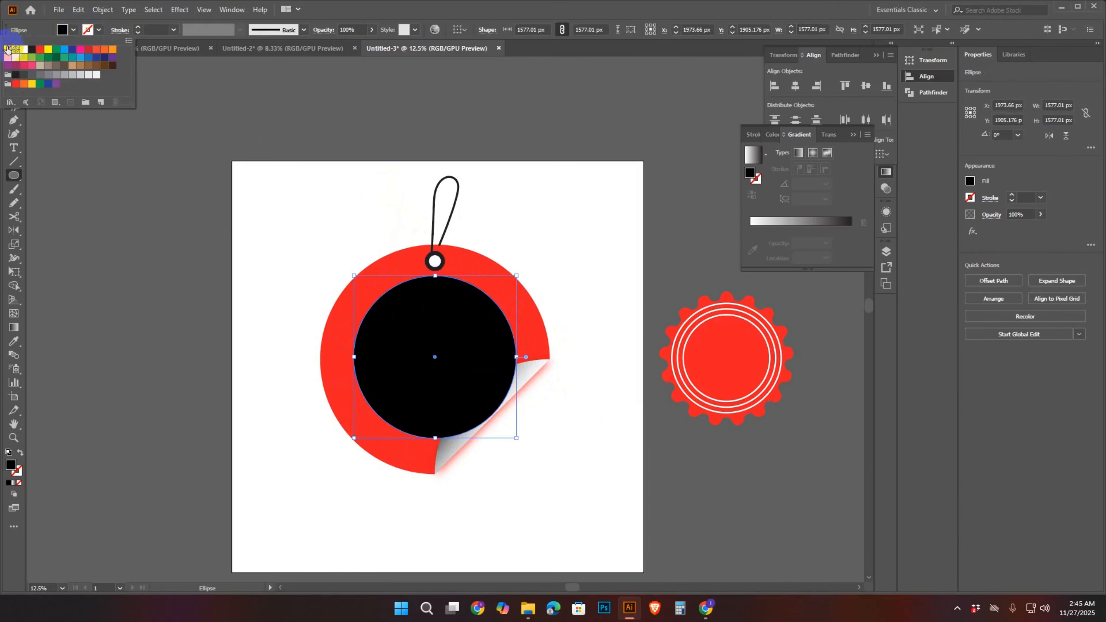
click(8, 50)
click(100, 31)
click(99, 31)
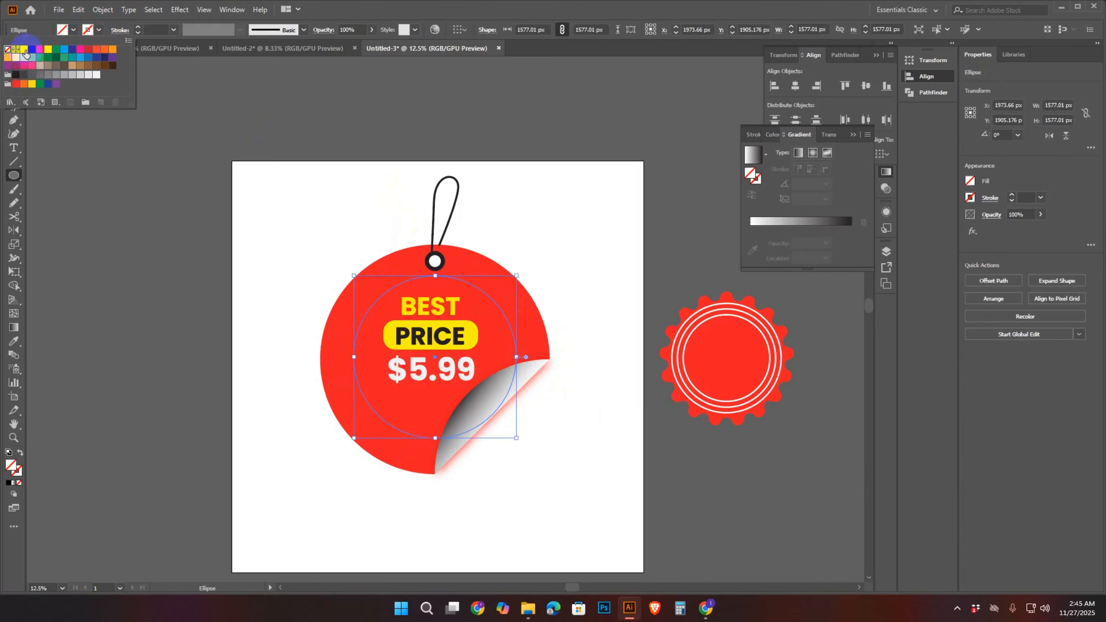
click(31, 52)
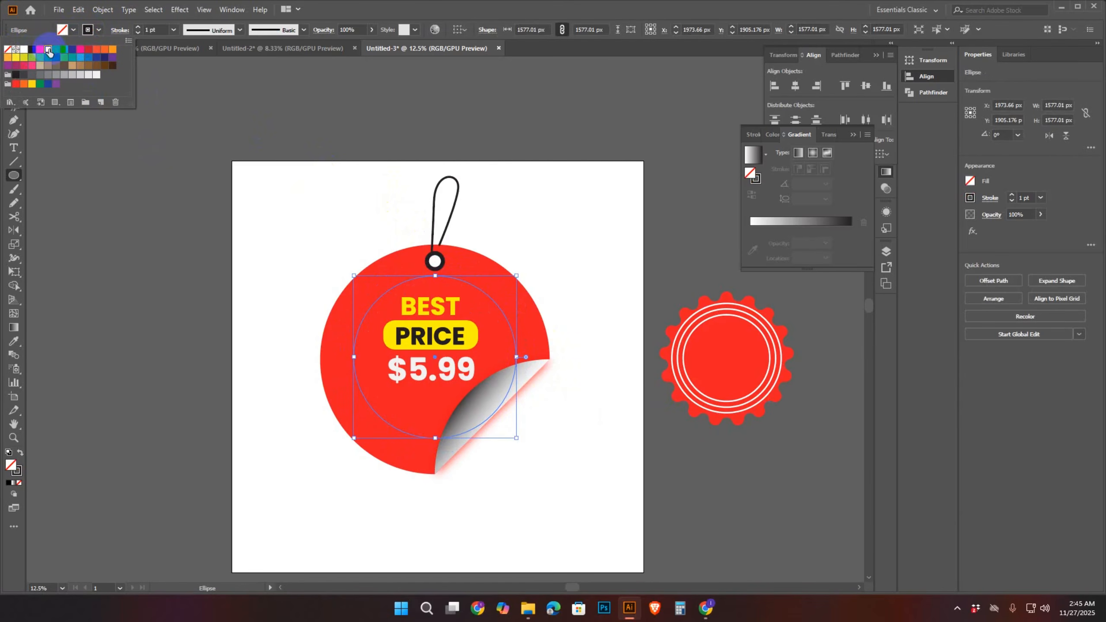
click(139, 27)
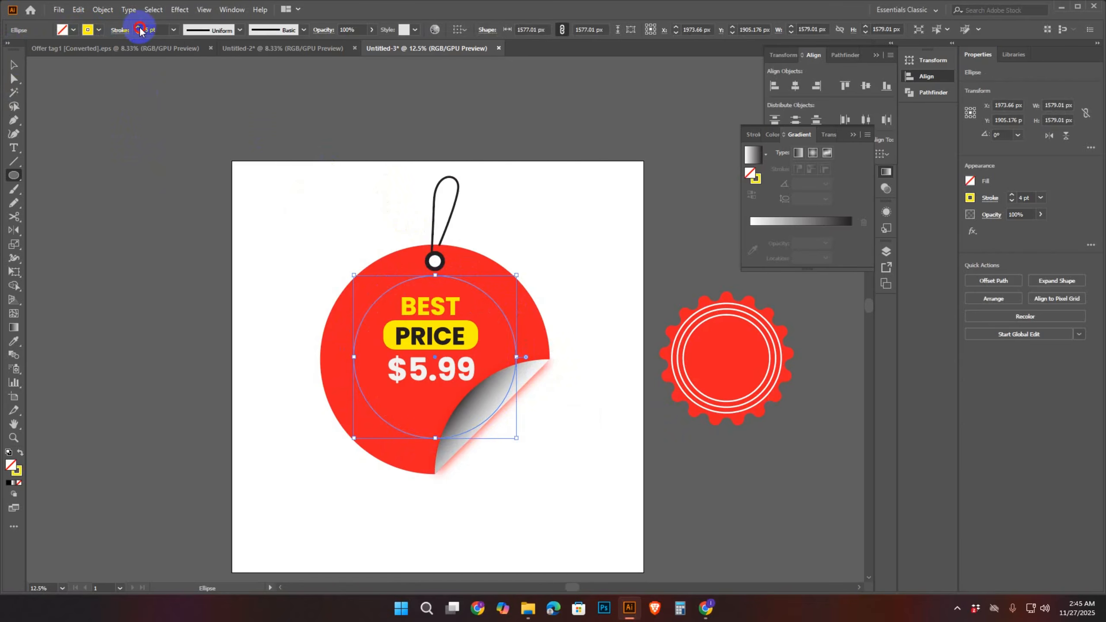
click(139, 27)
click(139, 27)
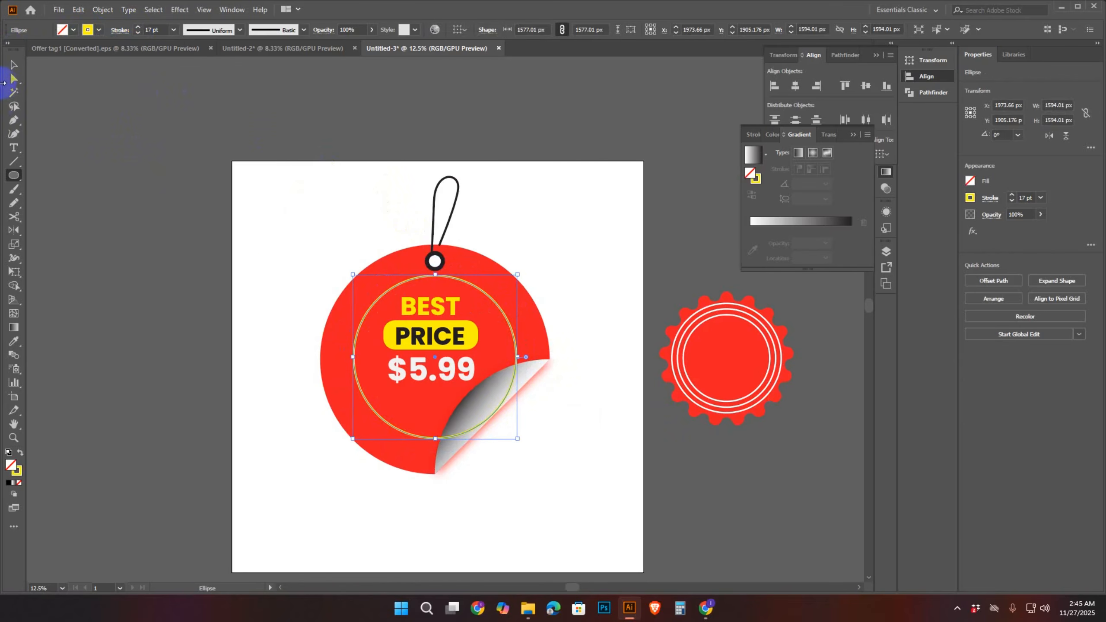
click(13, 67)
click(307, 217)
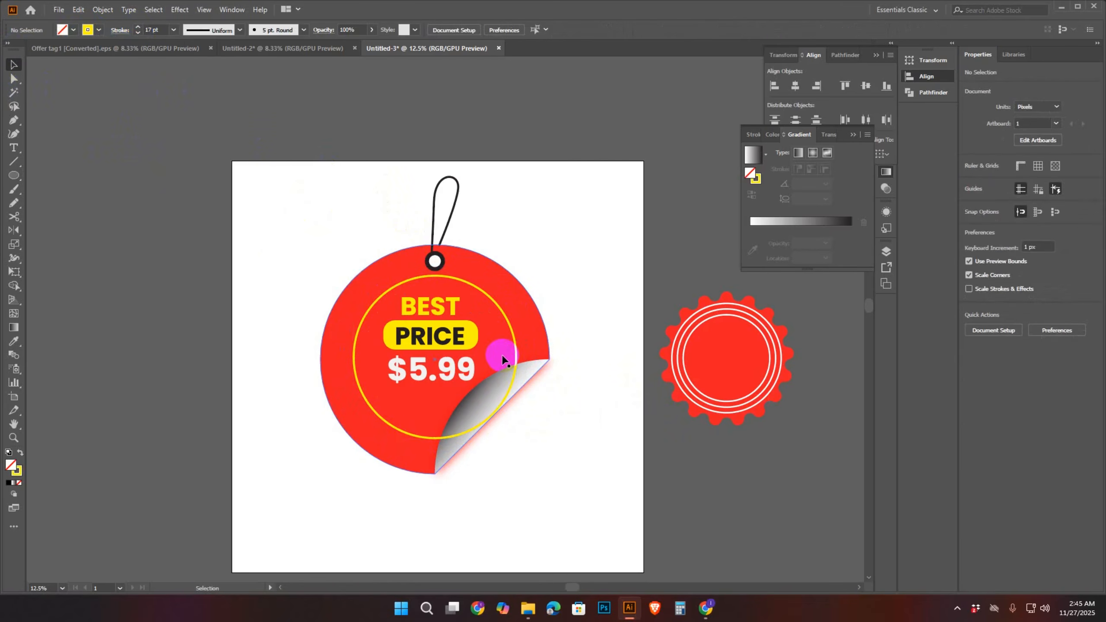
- Cut the yellow ring with Scissors at its lowest and rightmost anchor points, on either side of the folded corner
scroll(504, 359, up, 3)
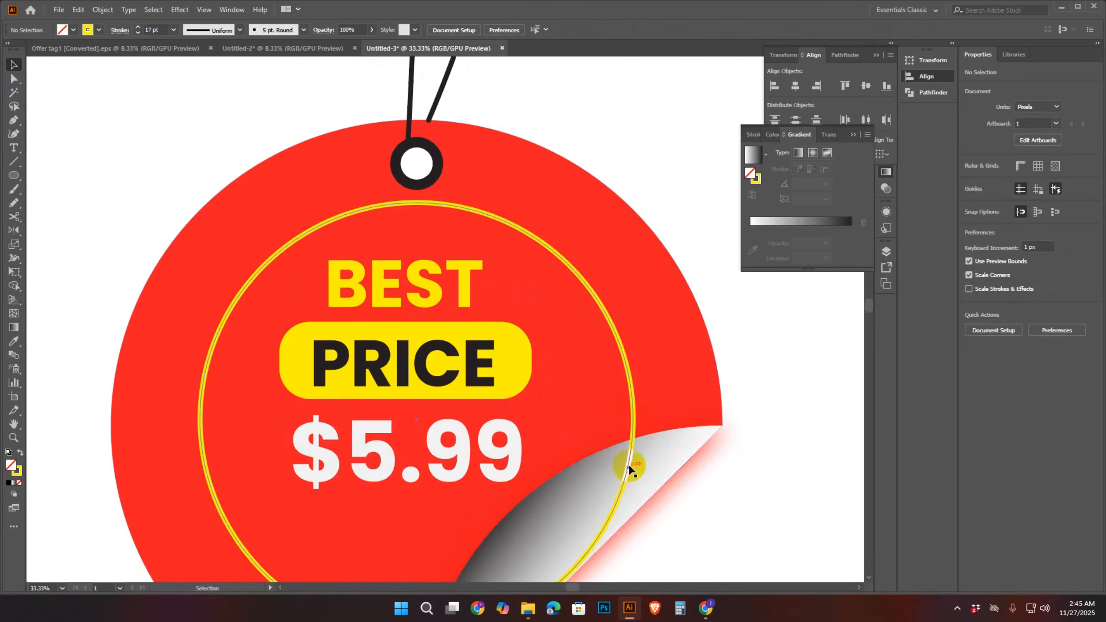
click(472, 426)
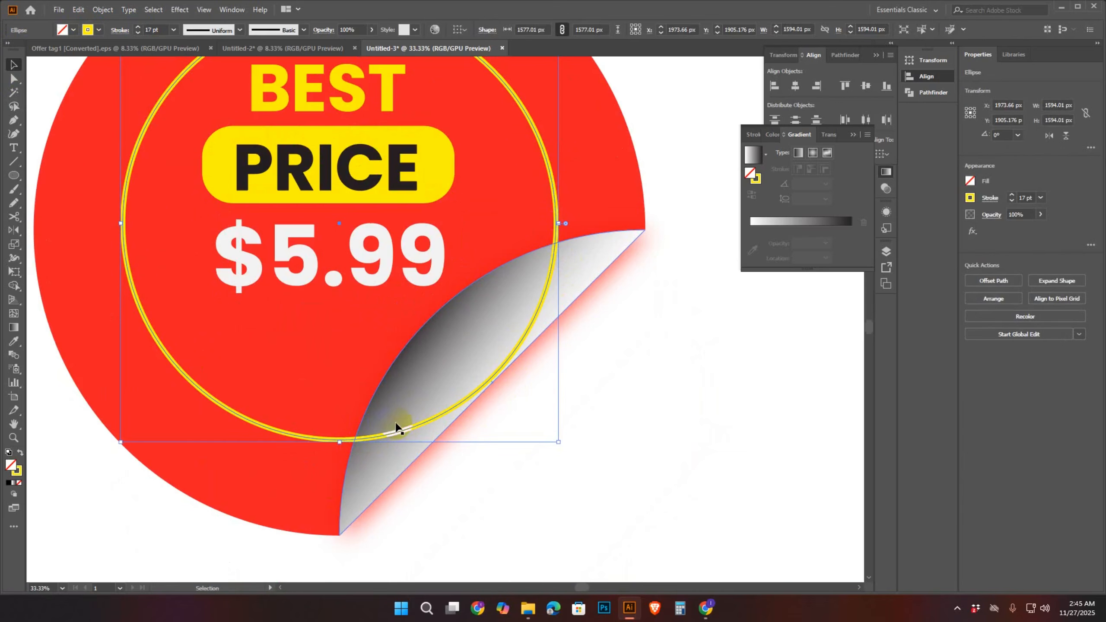
key(ctrl+minus)
key(ctrl+minus)
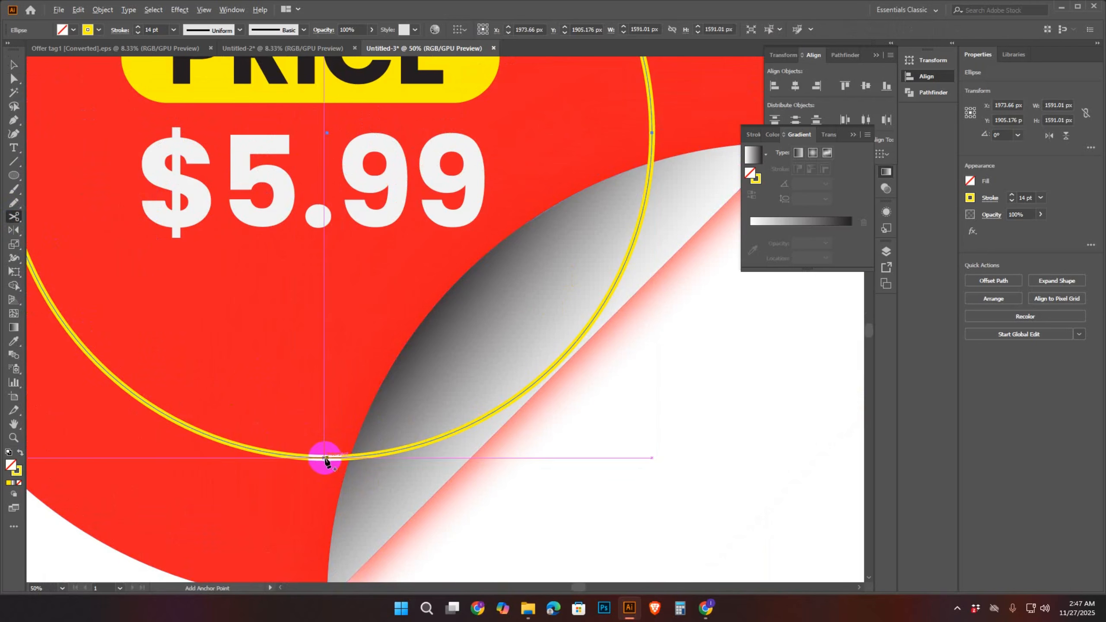
click(327, 458)
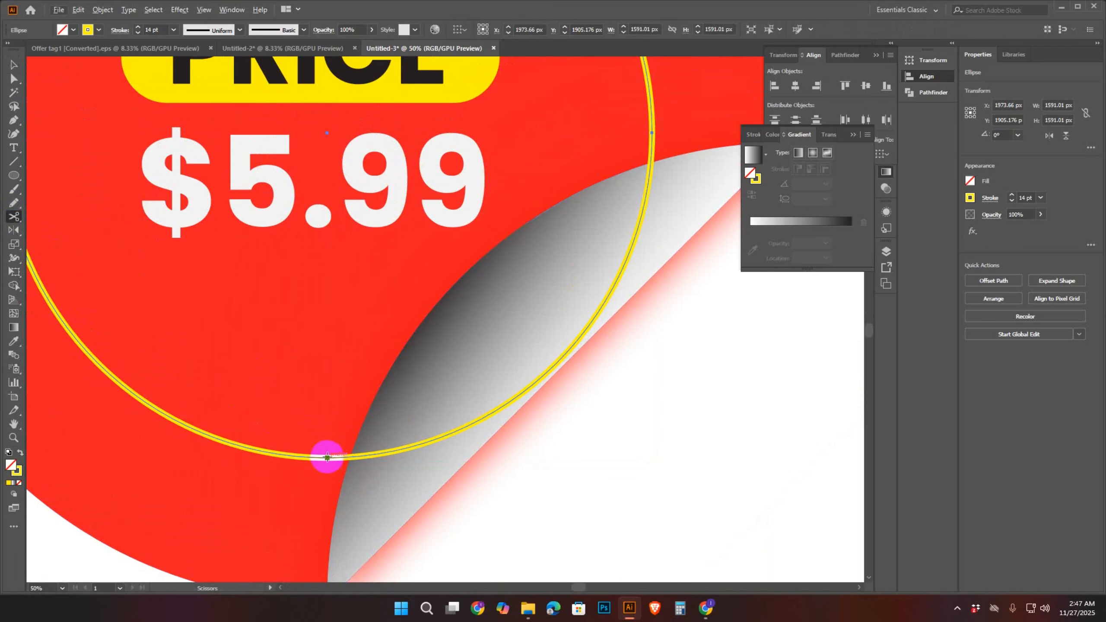
click(328, 457)
drag(572, 192, 446, 441)
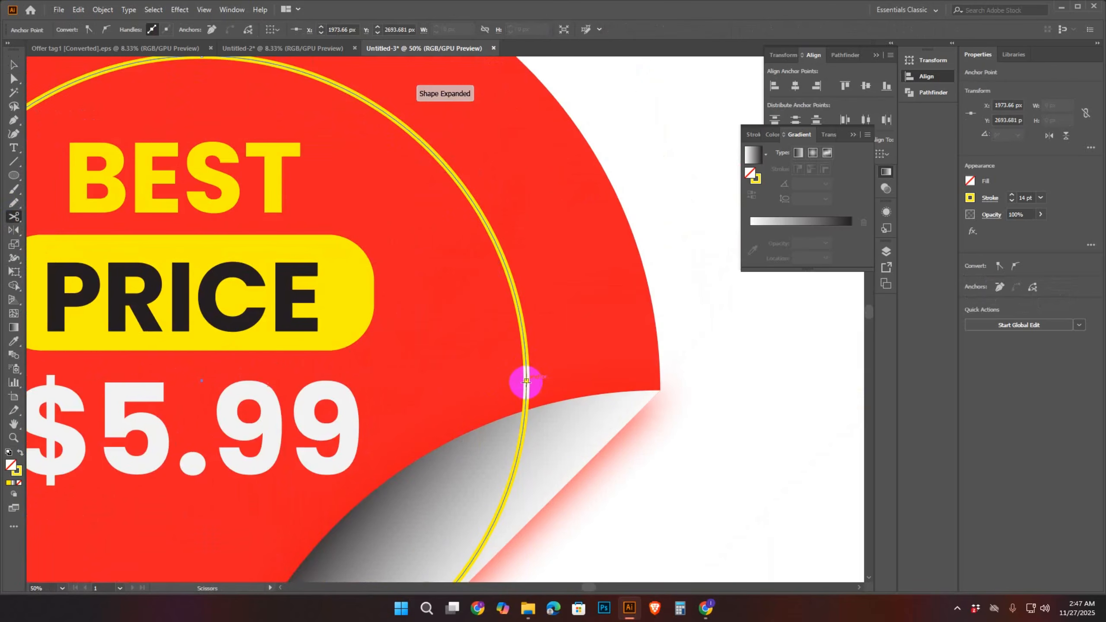
click(526, 381)
- Delete the quarter arc of the yellow ring that crosses the folded corner
scroll(566, 394, down, 5)
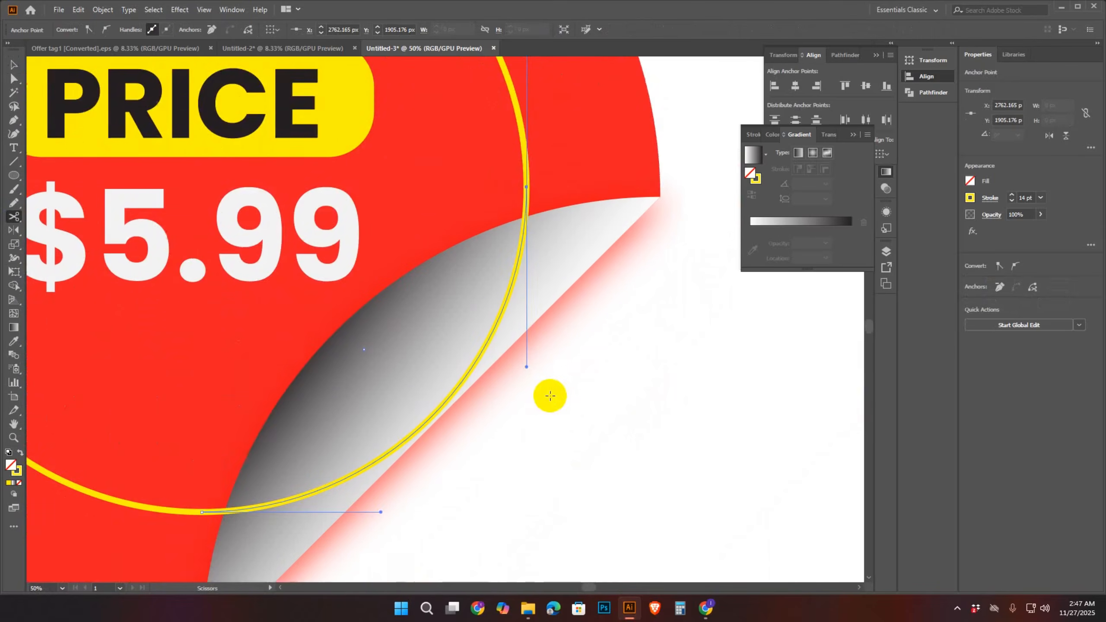
scroll(549, 395, down, 2)
key(ctrl+minus)
key(ctrl+minus)
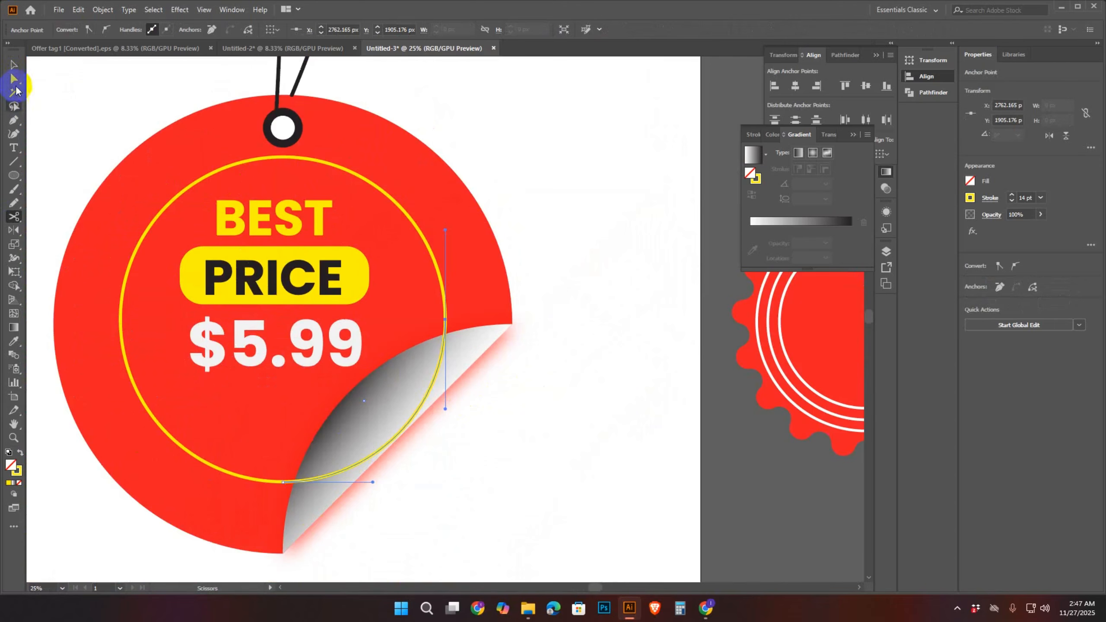
click(13, 65)
click(409, 426)
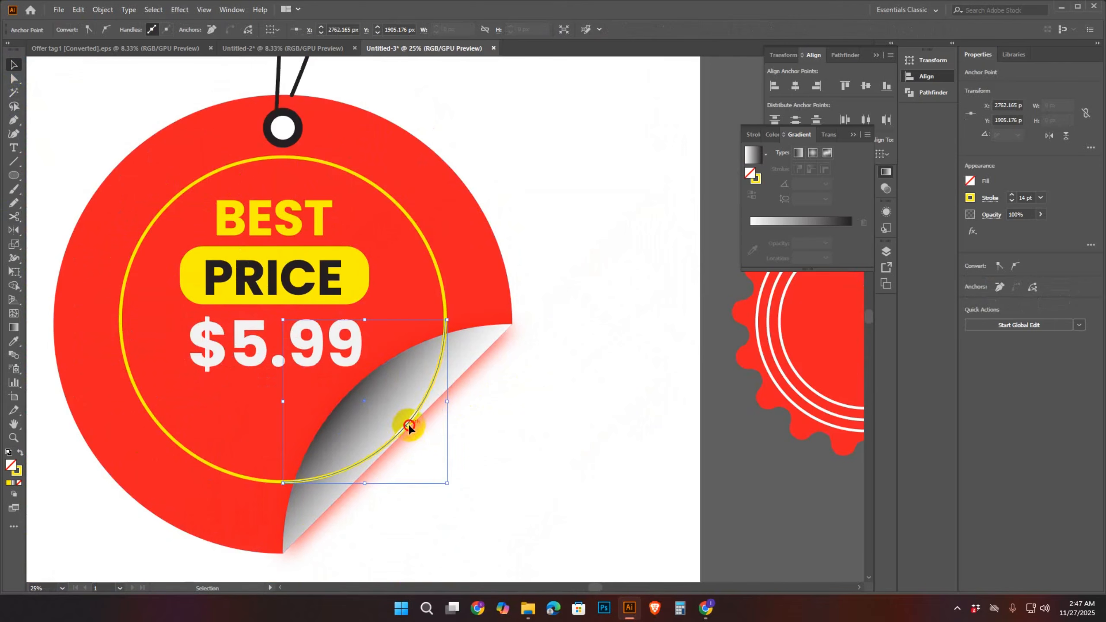
drag(409, 426, 563, 519)
key(Delete)
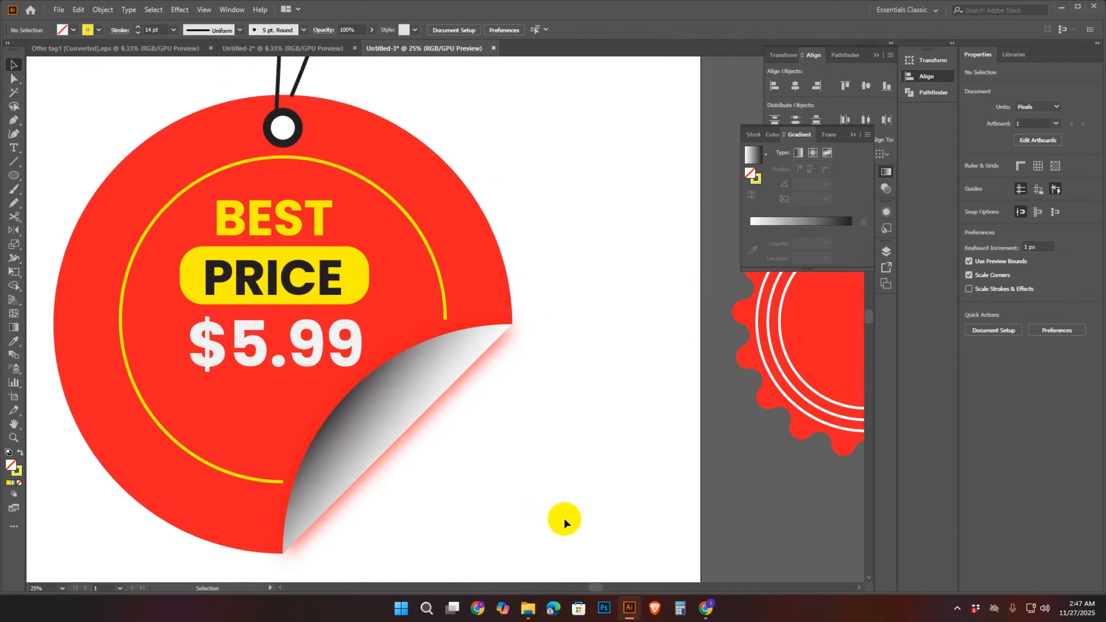
- Give the remaining yellow arc's stroke round caps
scroll(434, 476, left, 3)
click(407, 457)
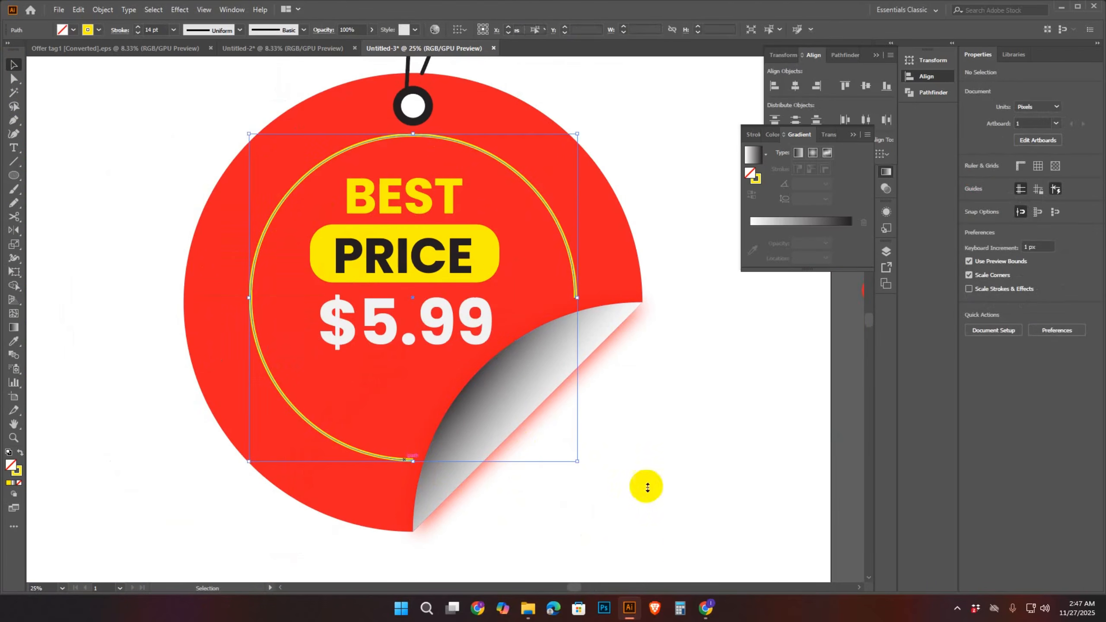
click(120, 31)
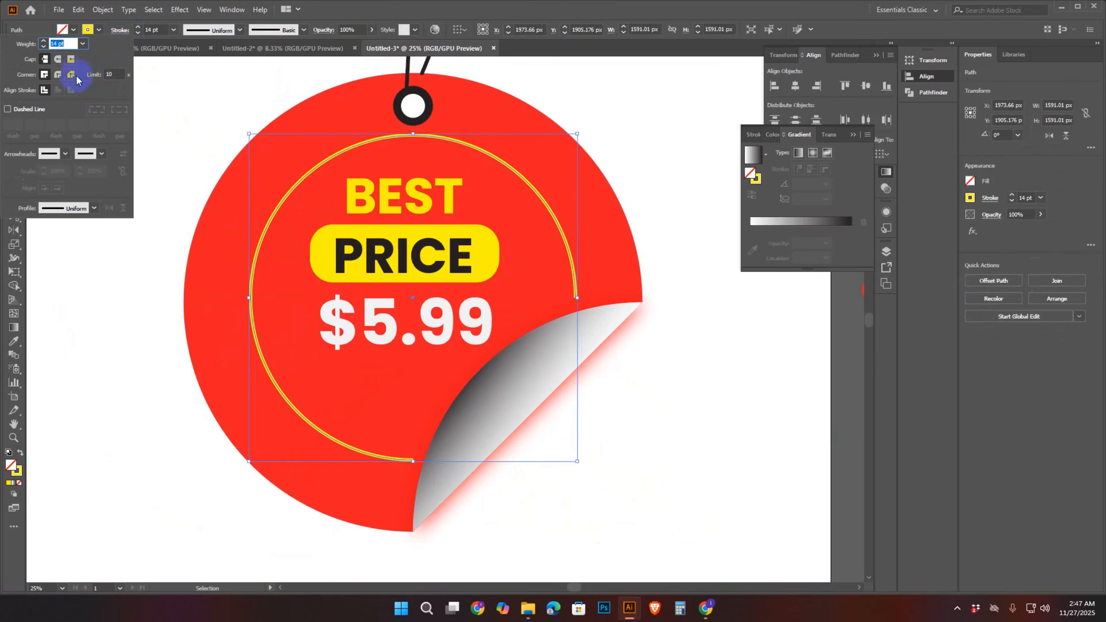
click(58, 60)
click(662, 304)
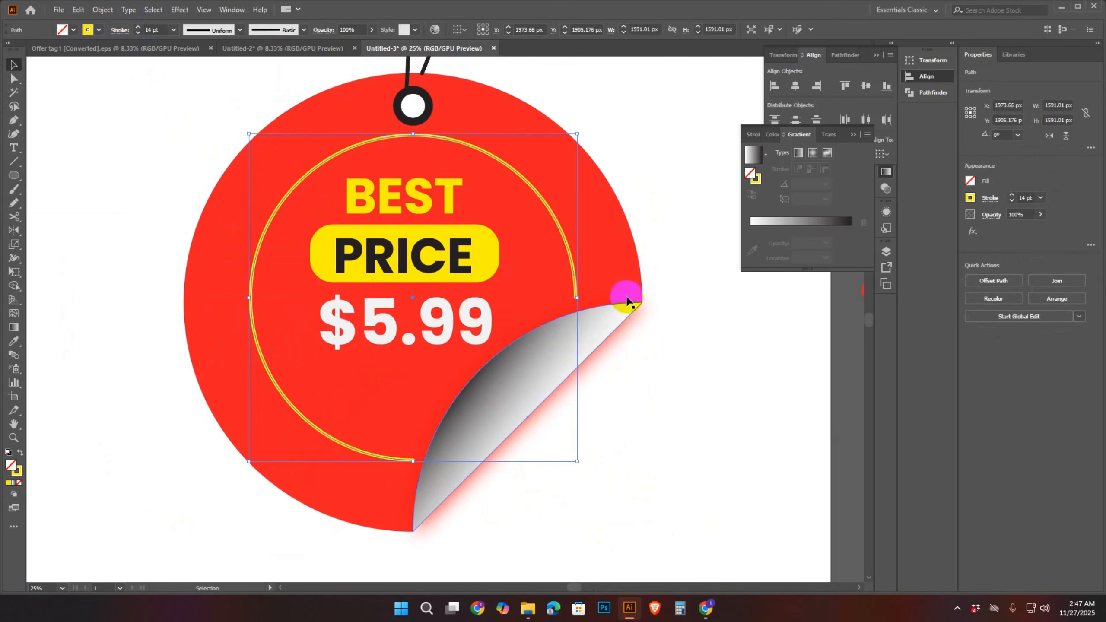
click(613, 114)
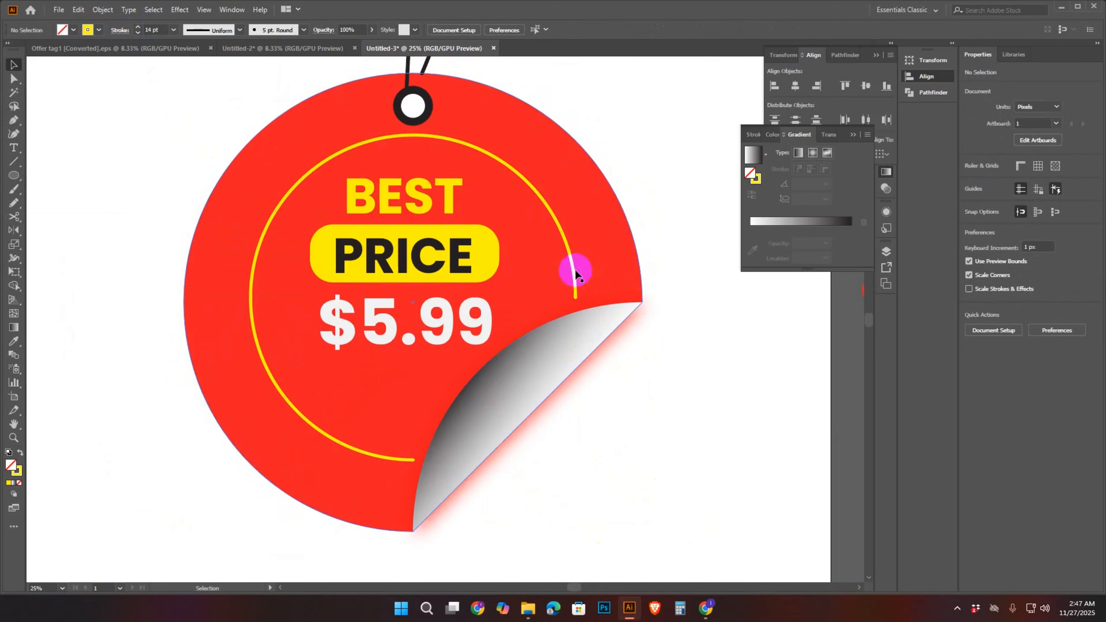
- Expand the yellow arc's stroke into a filled shape
click(573, 262)
click(104, 9)
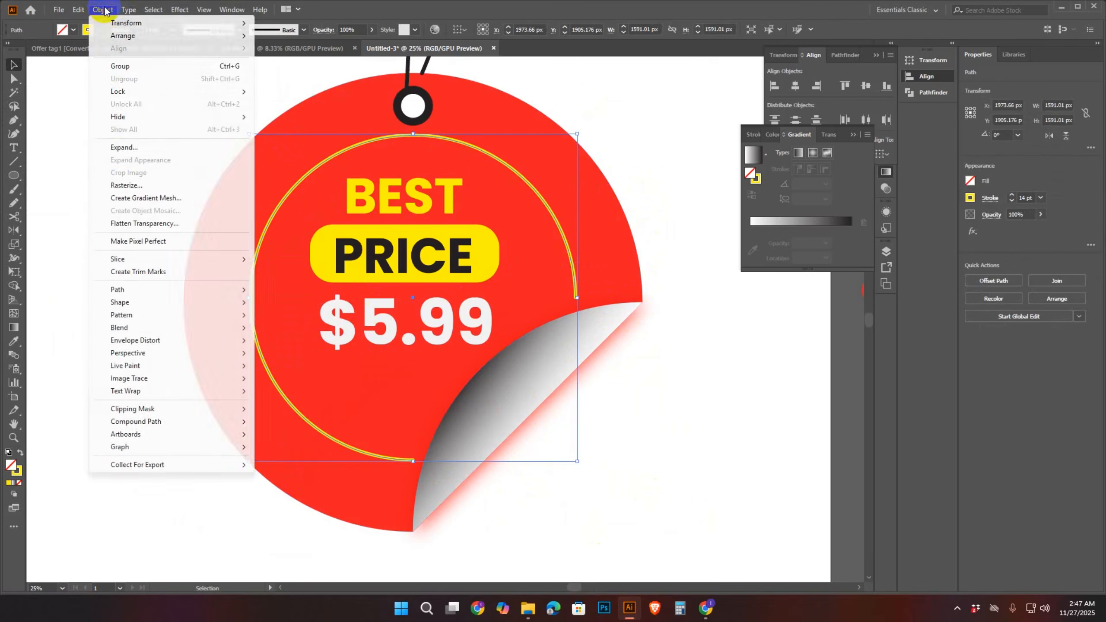
click(120, 147)
click(529, 368)
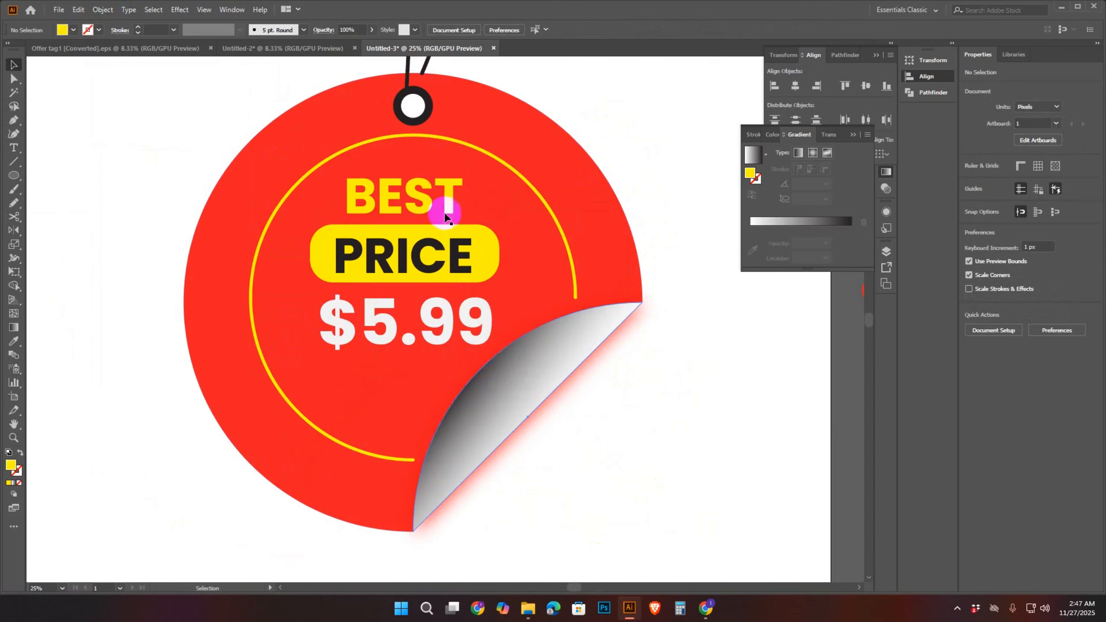
- Select the tag with its string and ring, and cut out the white centre of the hole with Shape Builder
key(ctrl+minus)
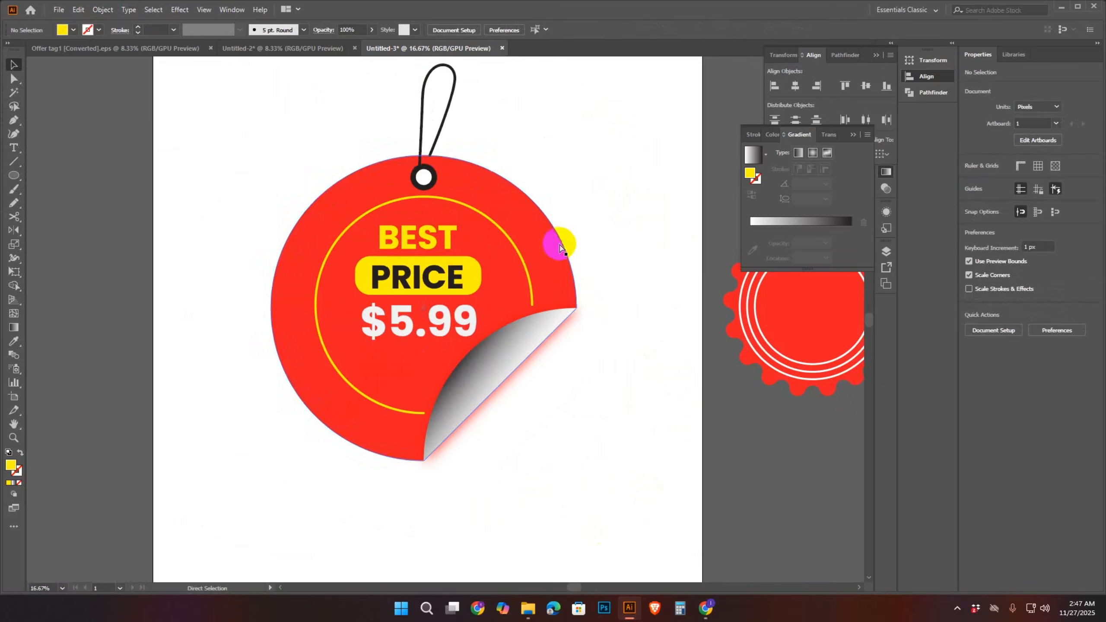
key(ctrl+plus)
key(ctrl+plus)
scroll(487, 365, up, 3)
drag(262, 146, 524, 361)
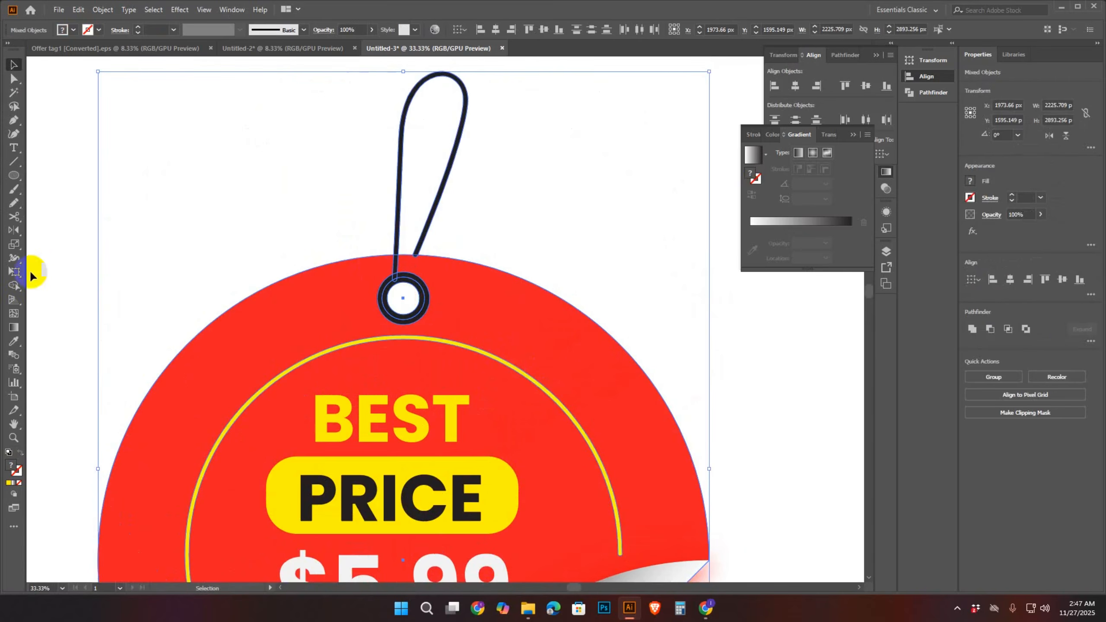
click(14, 285)
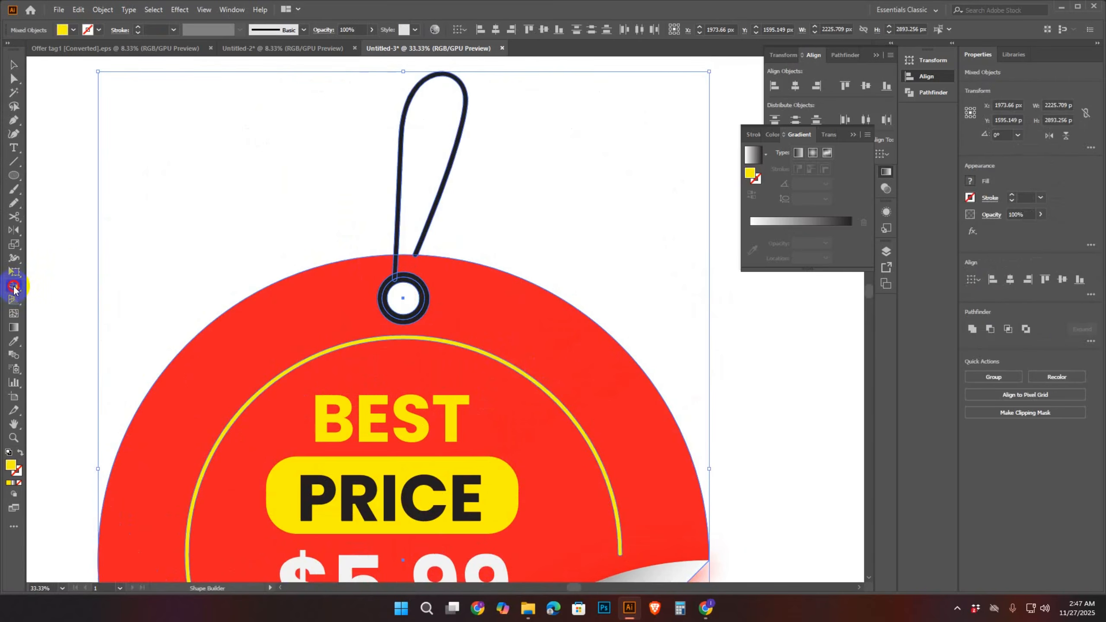
click(408, 303)
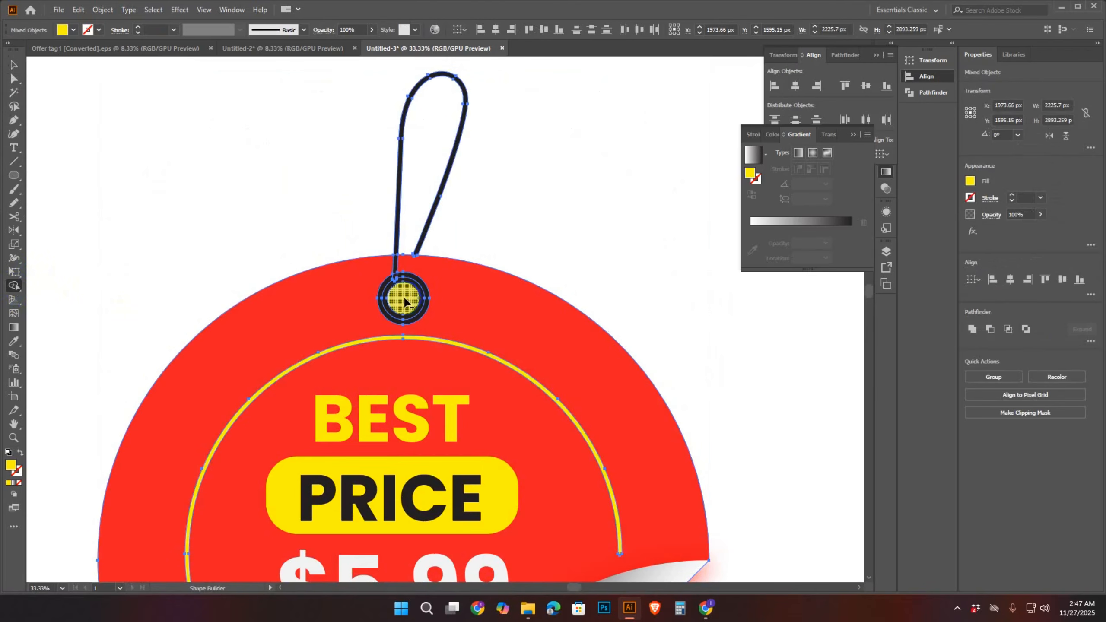
click(12, 65)
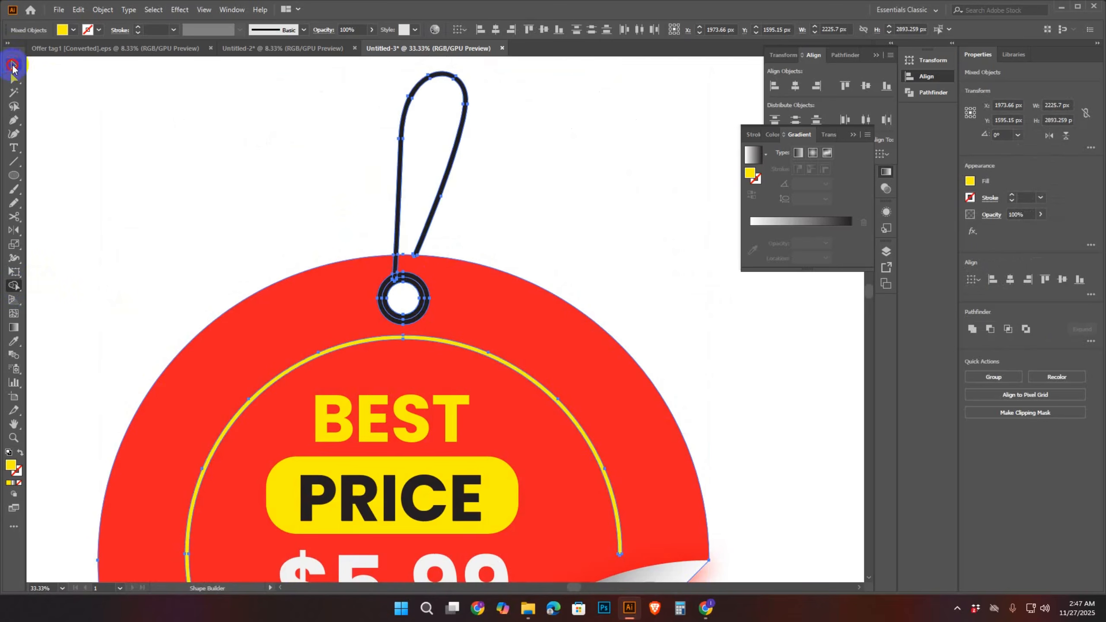
- Group the whole tag together with its string, ring, price lettering, arc and folded corner
key(ctrl+minus)
key(ctrl+minus)
key(ctrl+minus)
key(ctrl+minus)
click(410, 204)
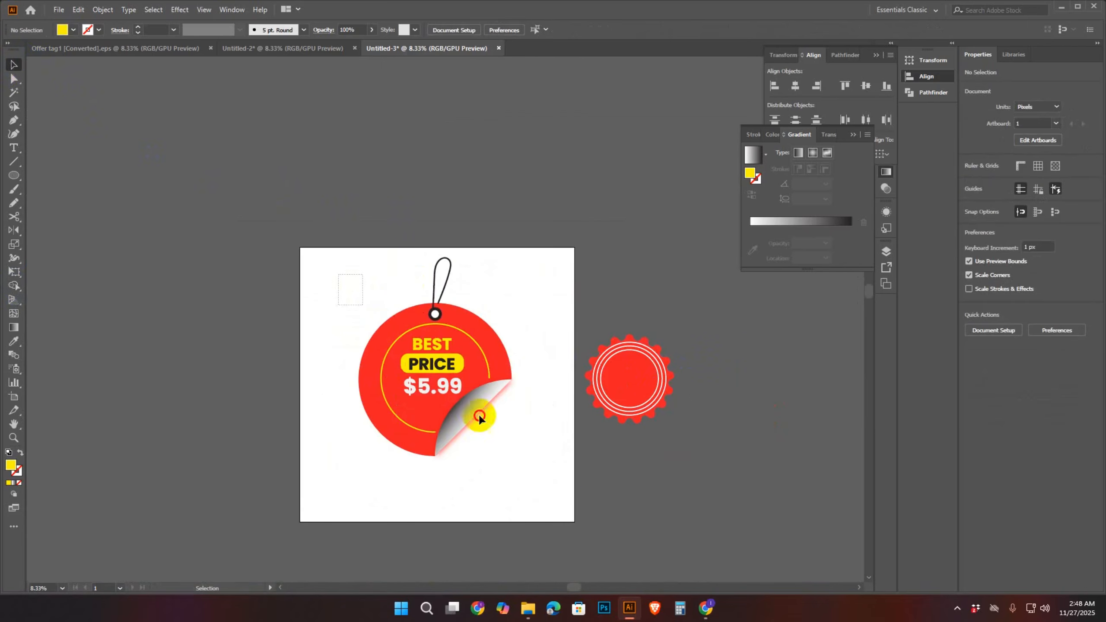
drag(480, 416, 566, 499)
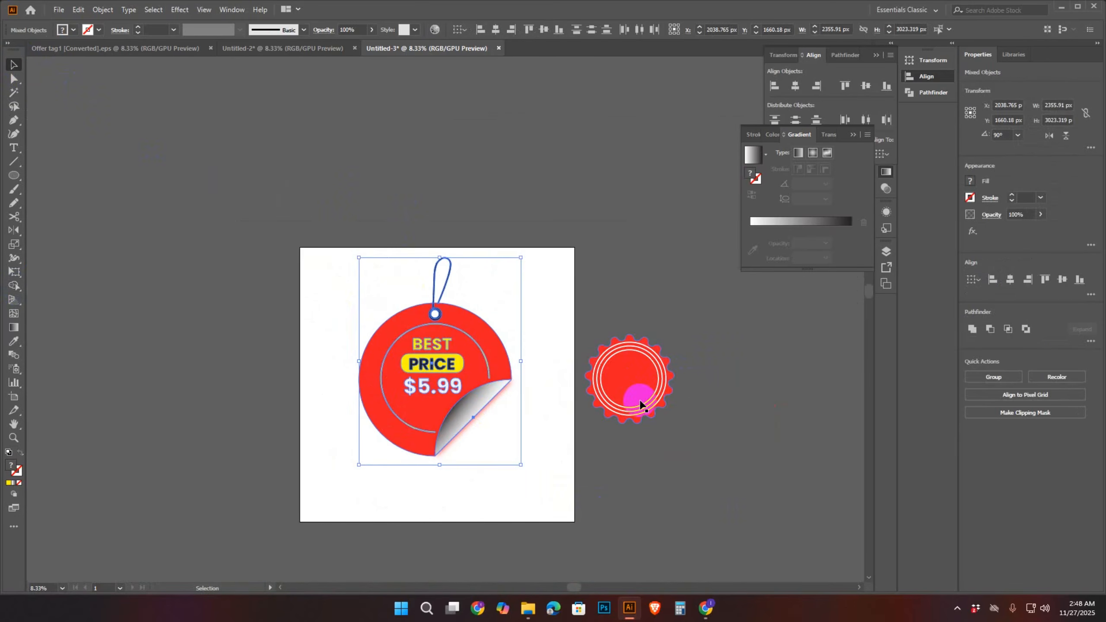
key(a)
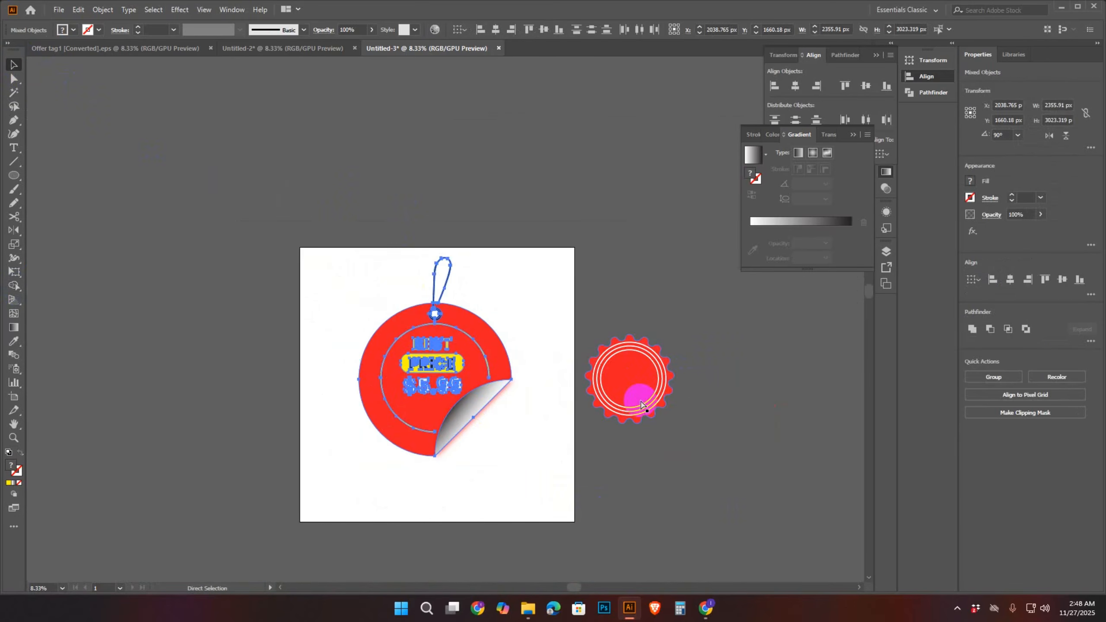
key(ctrl+g)
key(v)
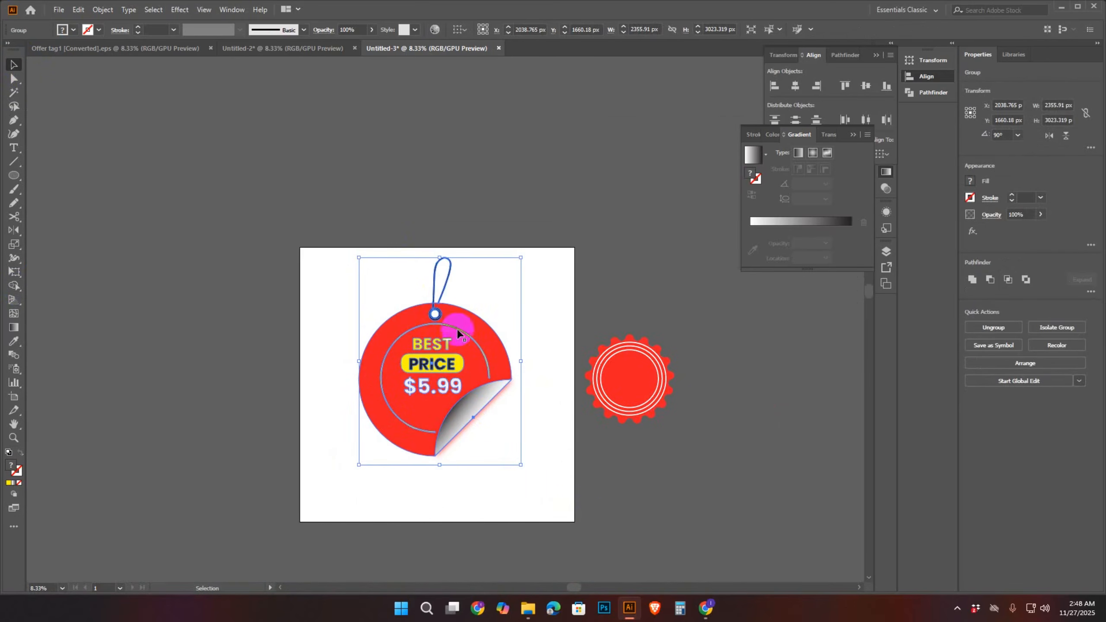
- Expand the appearance of the grouped tag artwork
click(103, 10)
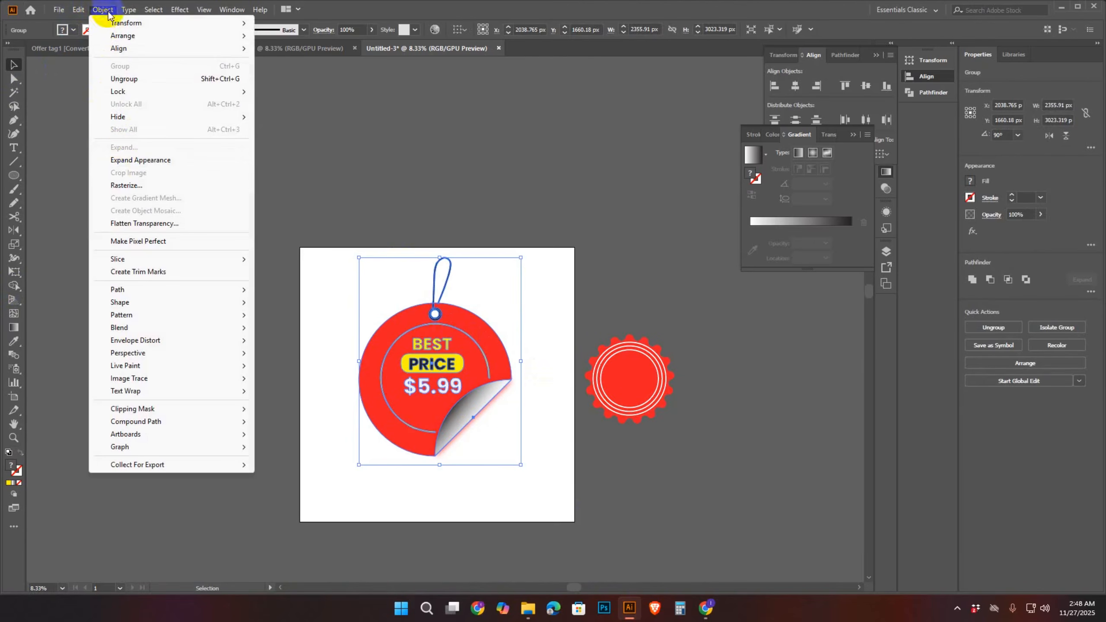
click(167, 161)
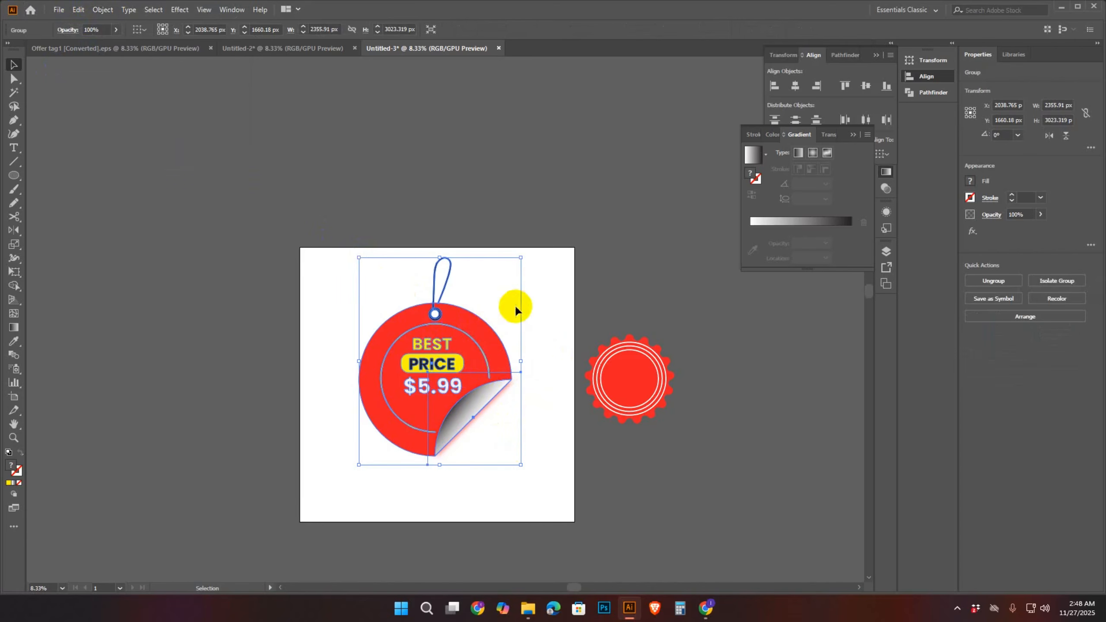
click(536, 302)
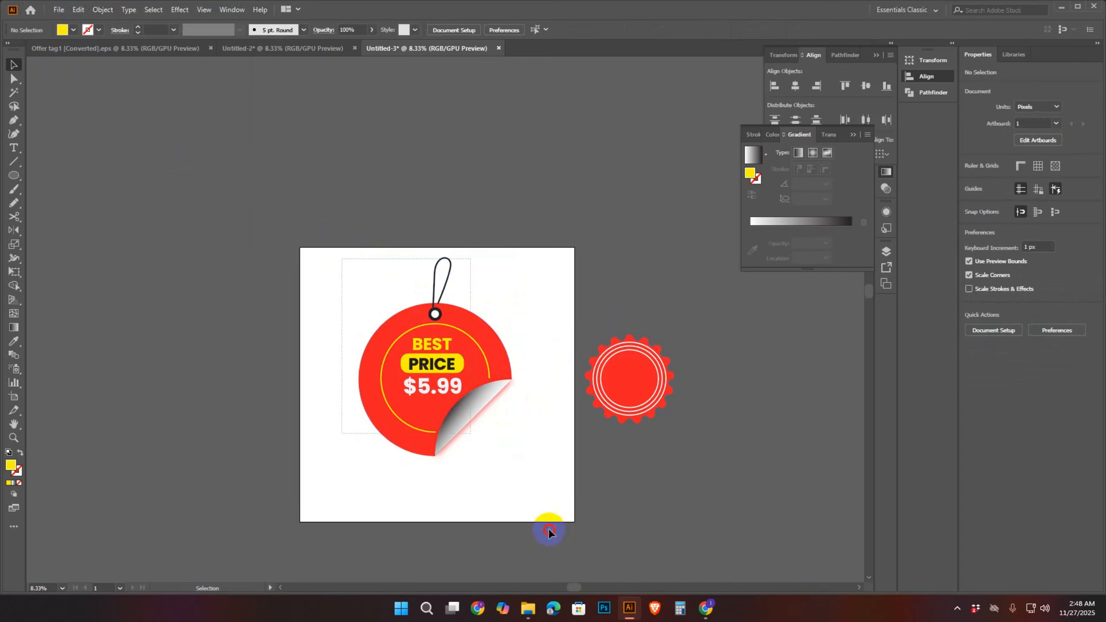
- Scale the grouped tag down to about 2045 by 2625 px and move it toward the middle of the artboard
drag(520, 463, 510, 408)
click(560, 451)
drag(333, 253, 518, 445)
click(518, 444)
drag(459, 413, 464, 441)
click(543, 508)
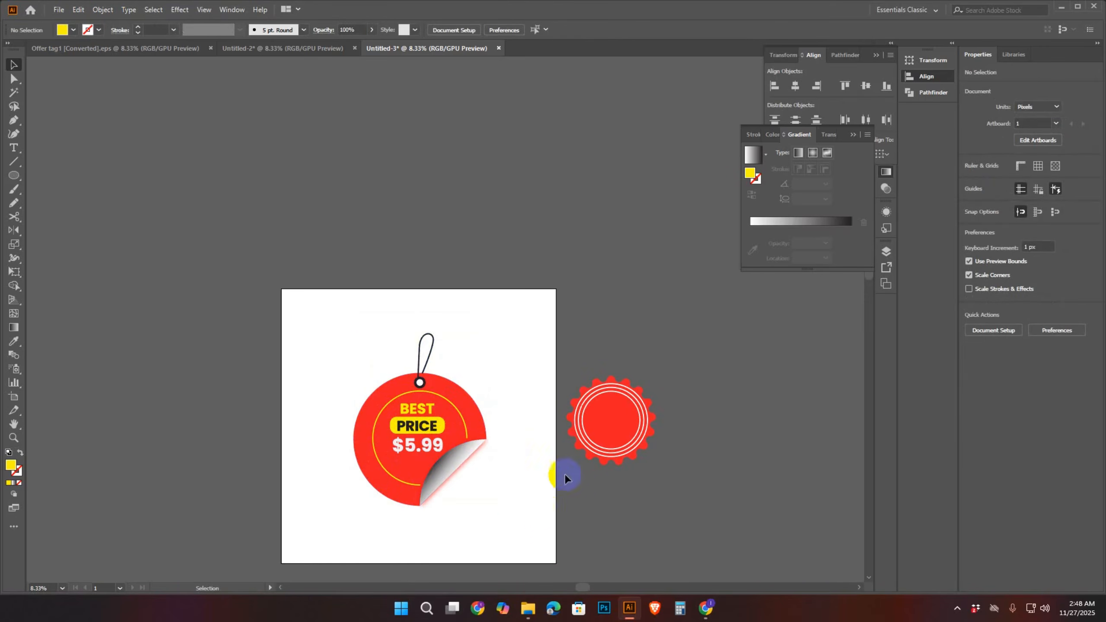
- Delete the red scalloped badge lying outside the artboard
drag(568, 474, 527, 398)
click(567, 371)
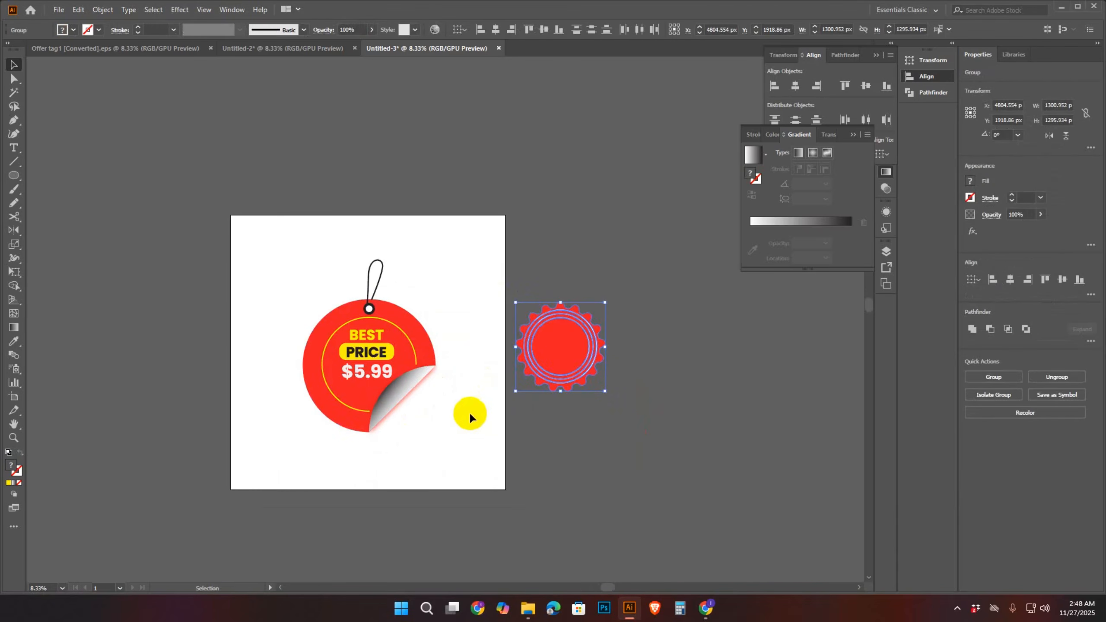
key(Delete)
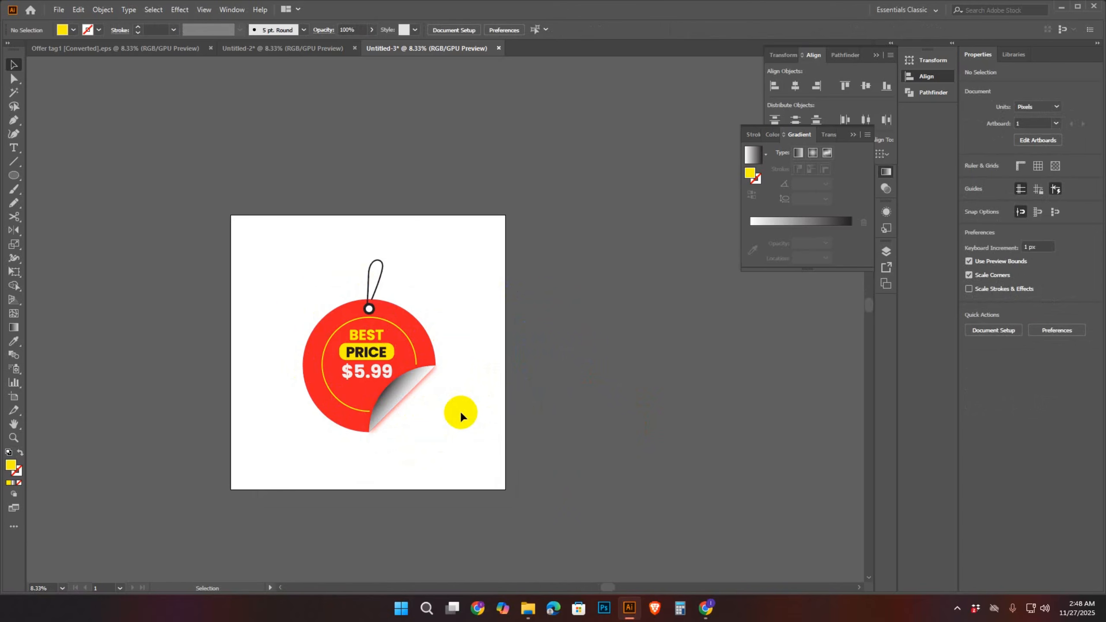
- Align the tag group to the artboard, centring it horizontally and vertically
click(370, 418)
drag(292, 303, 464, 452)
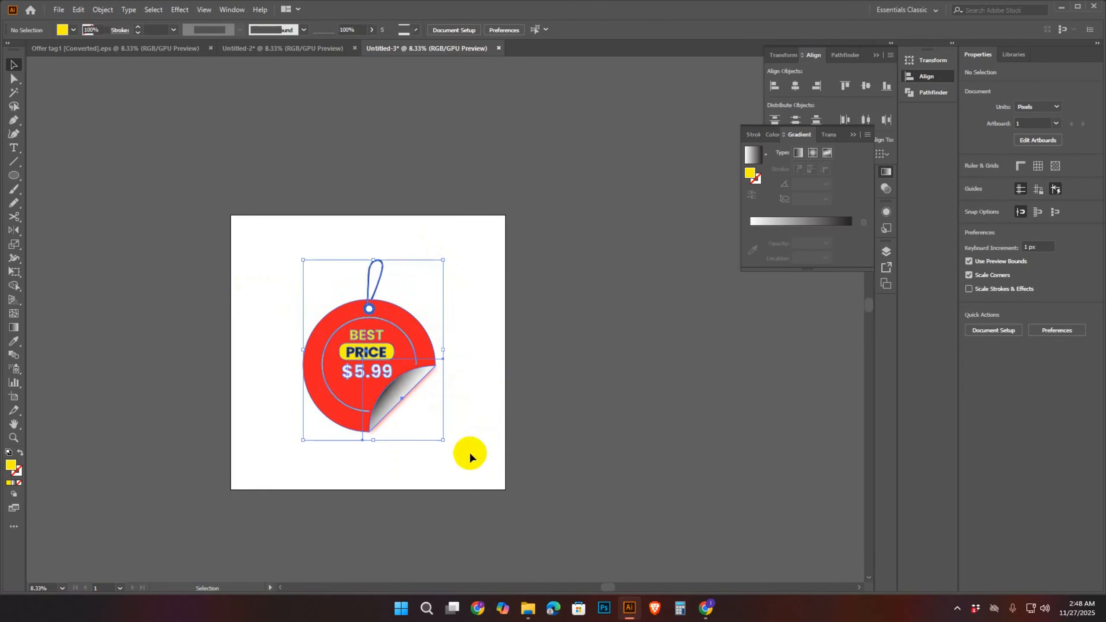
click(488, 427)
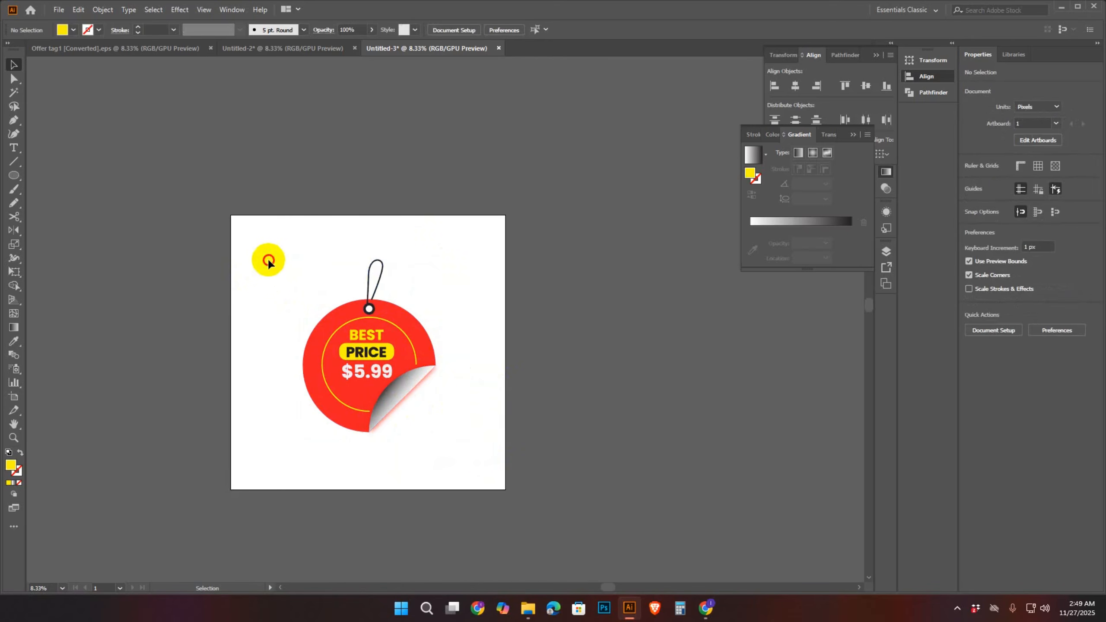
drag(269, 262, 493, 476)
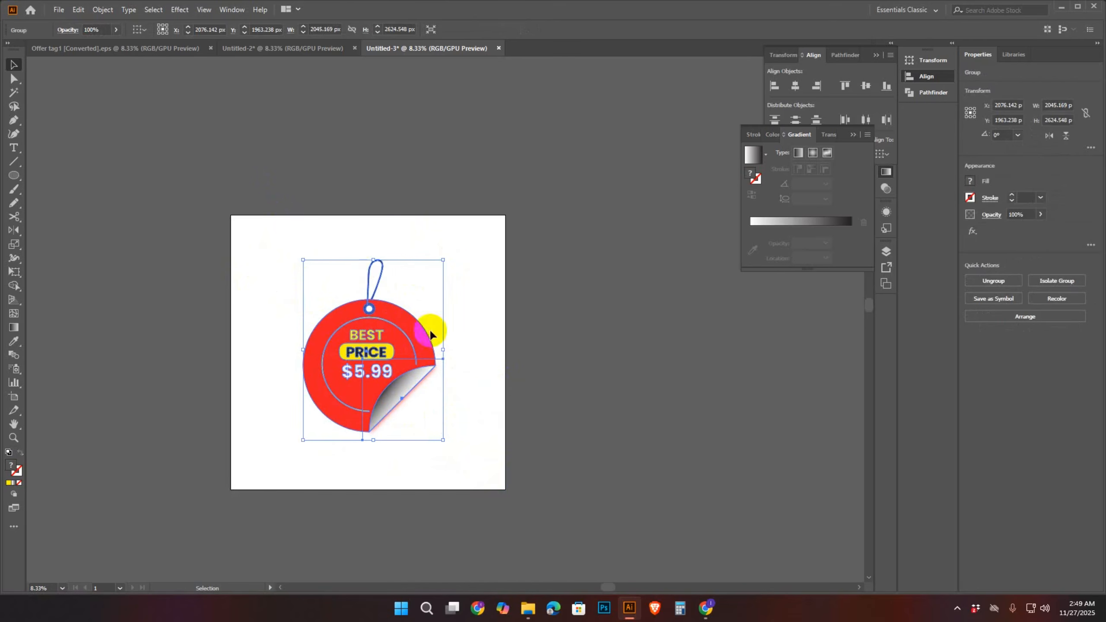
click(794, 86)
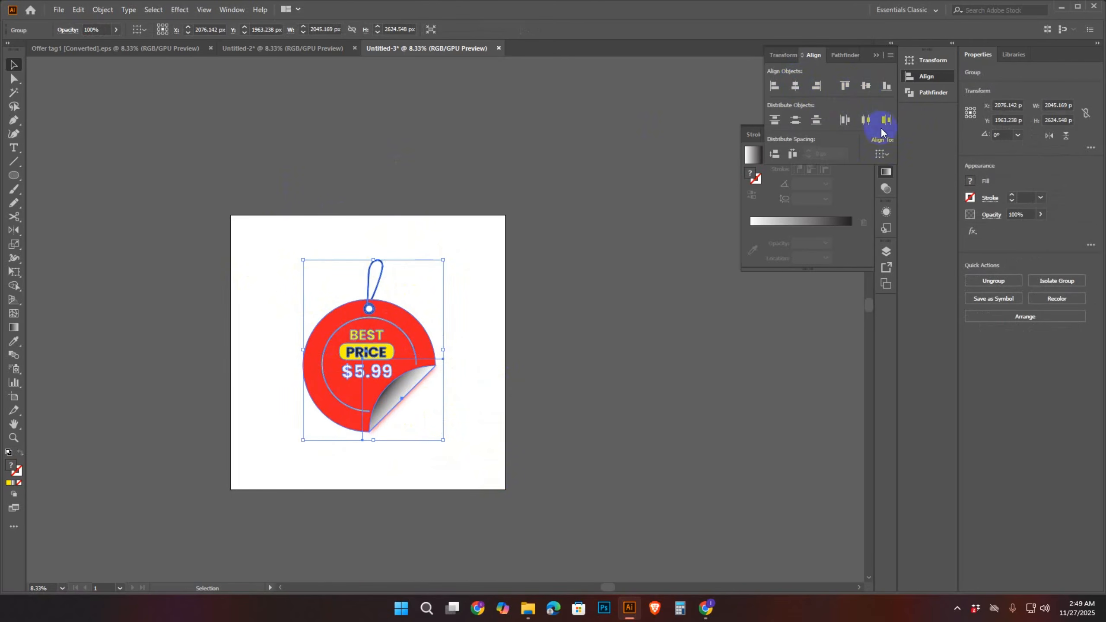
click(882, 154)
click(900, 193)
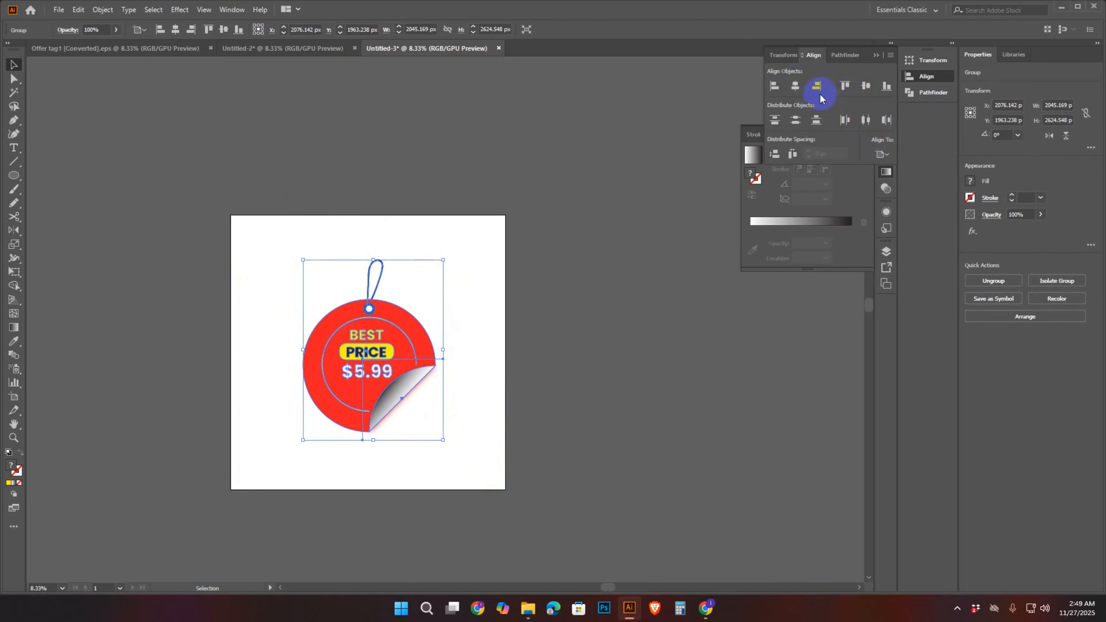
click(795, 86)
click(866, 86)
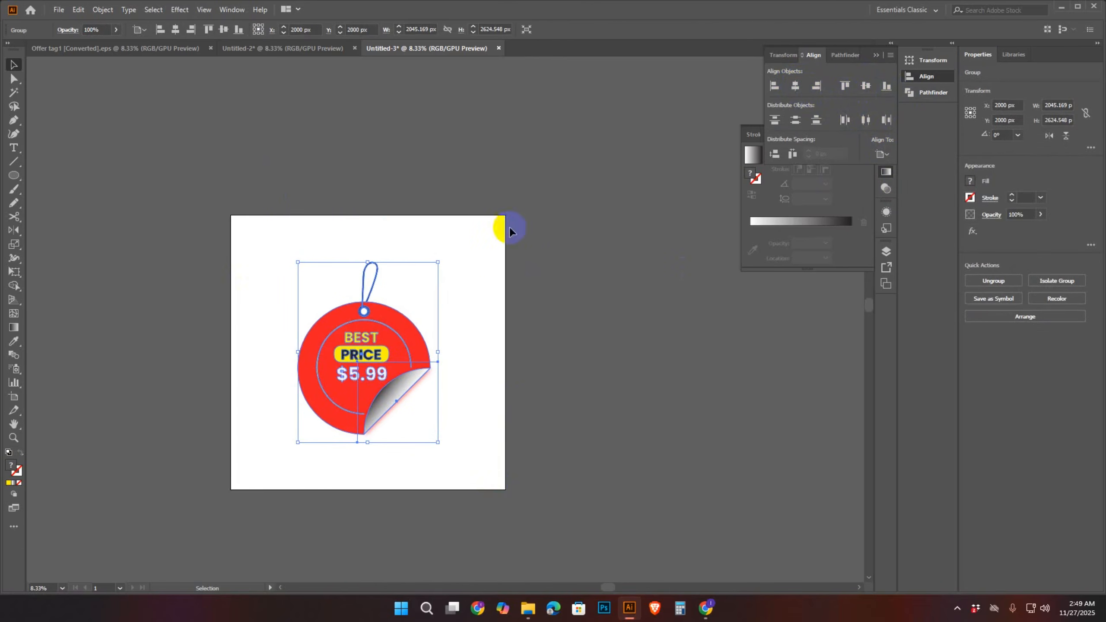
click(472, 252)
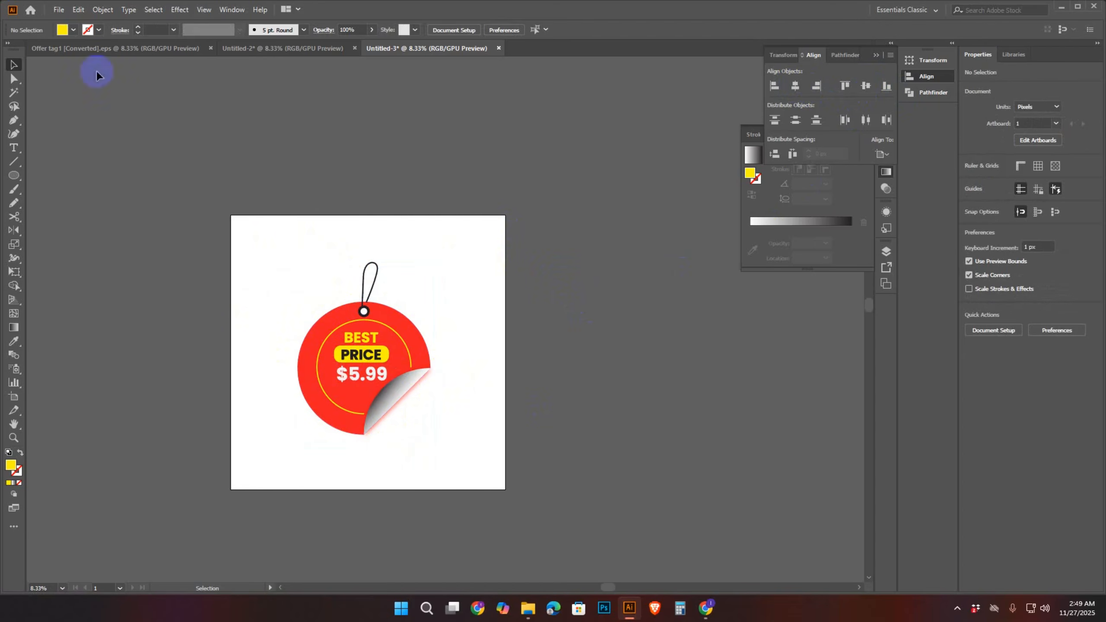
- Save the document in Illustrator EPS format under the name Tag in the Download background folder
click(58, 10)
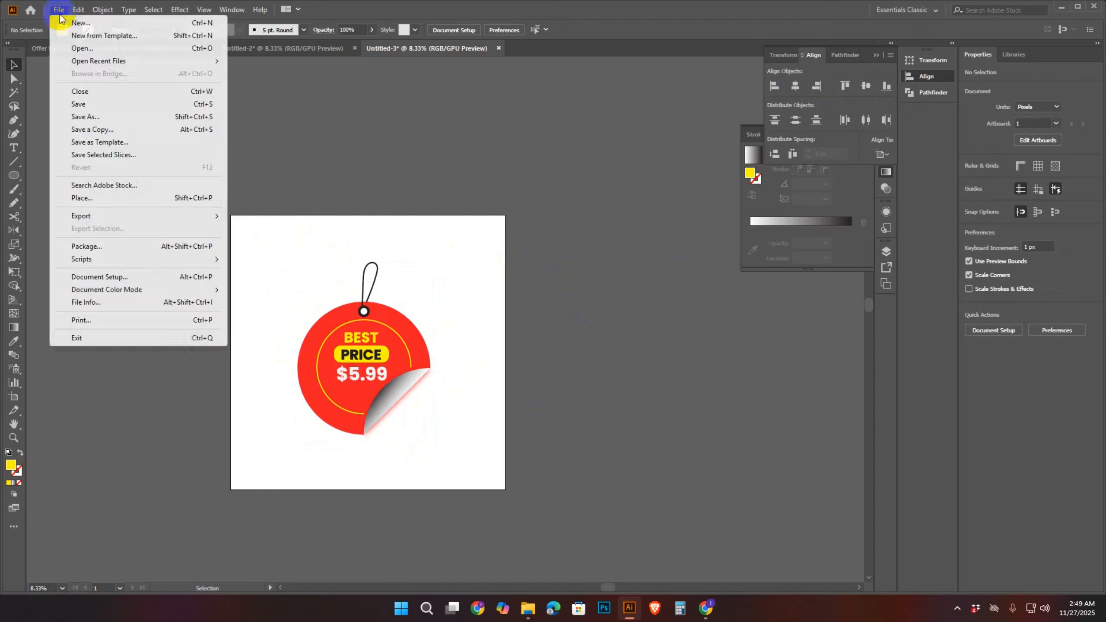
click(106, 130)
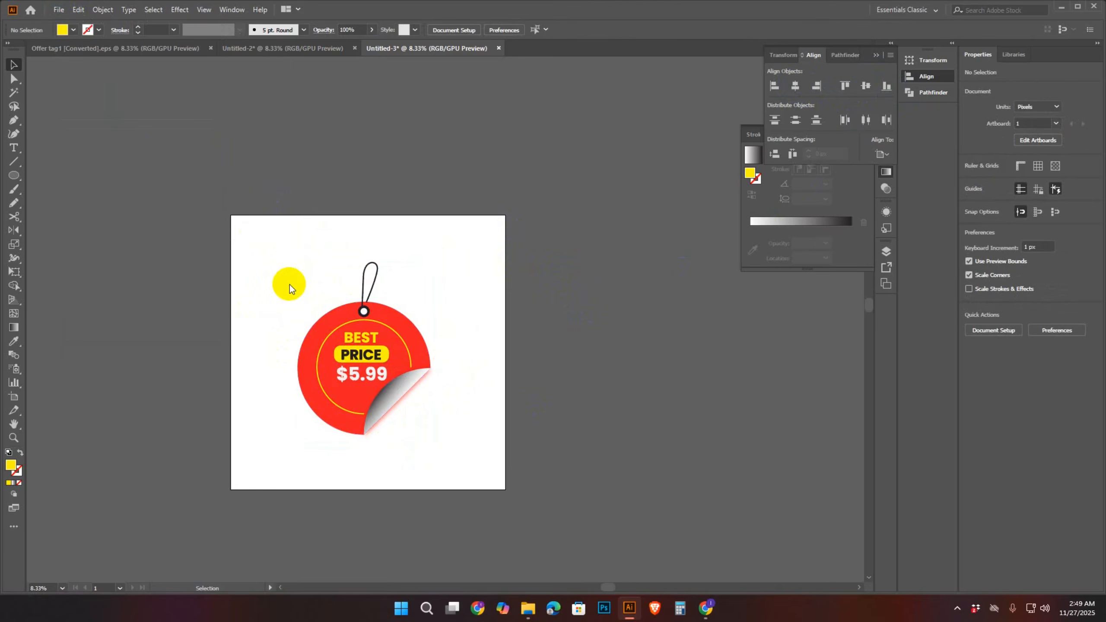
click(140, 244)
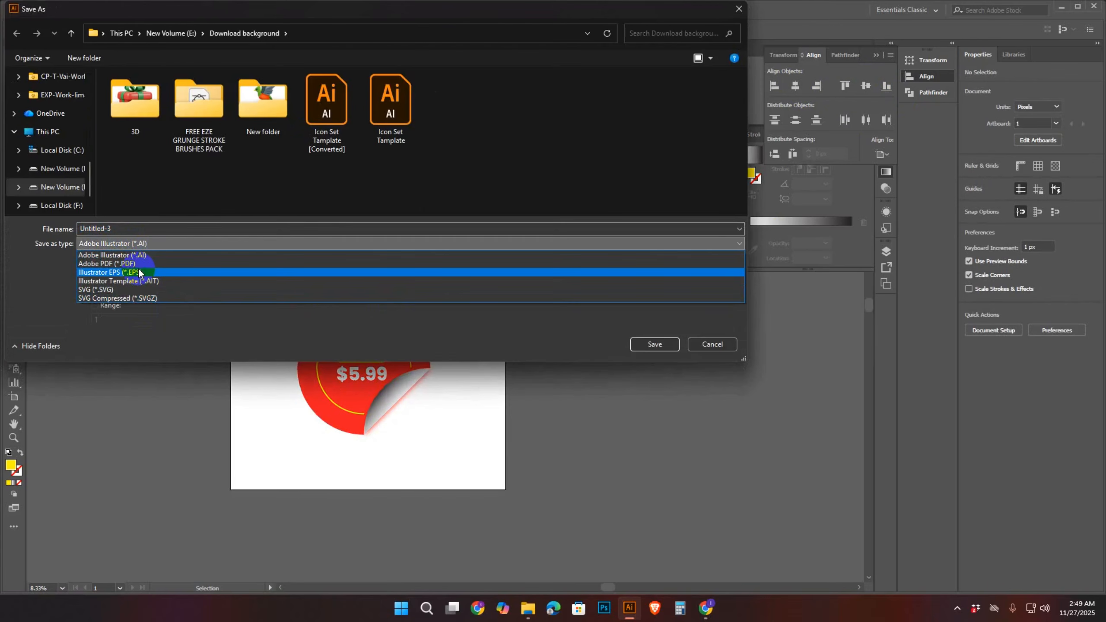
click(139, 271)
click(126, 224)
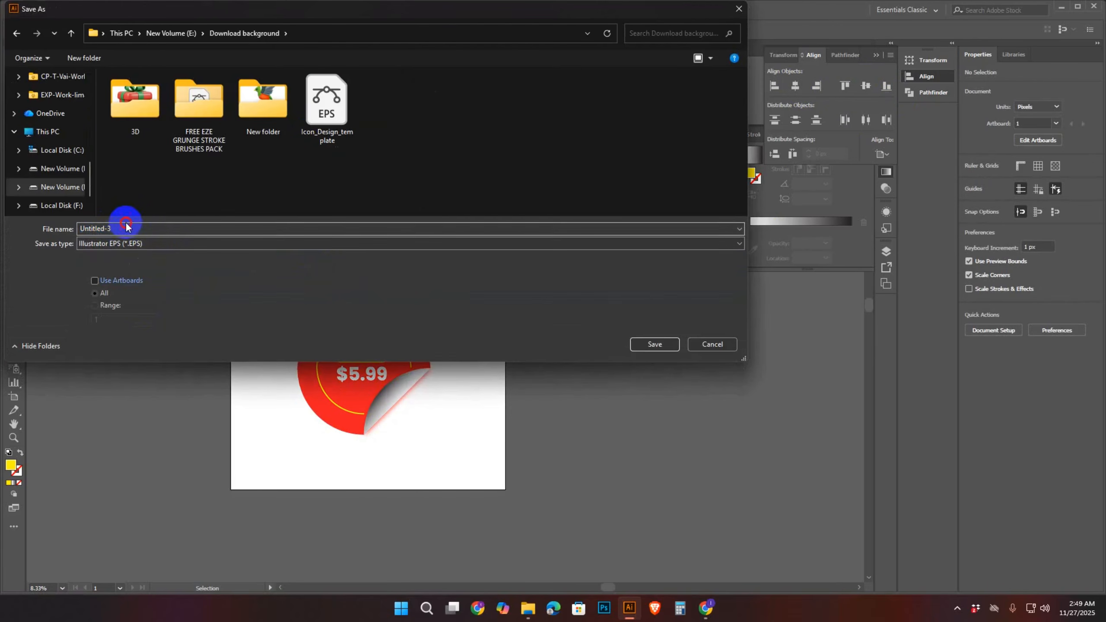
double_click(126, 225)
text(Tag)
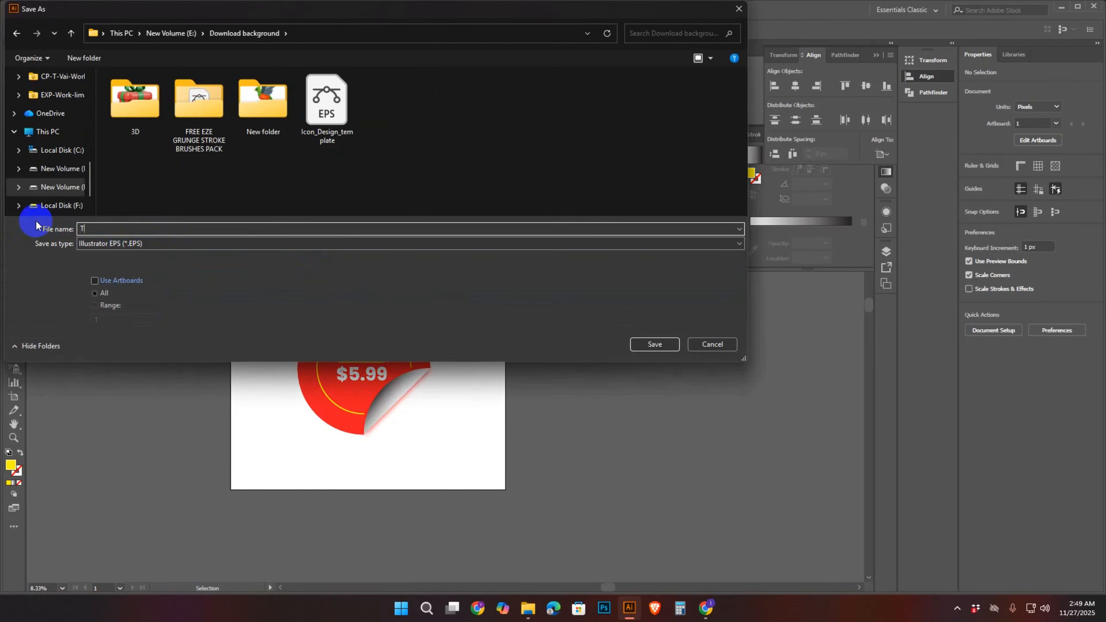
double_click(106, 224)
click(655, 344)
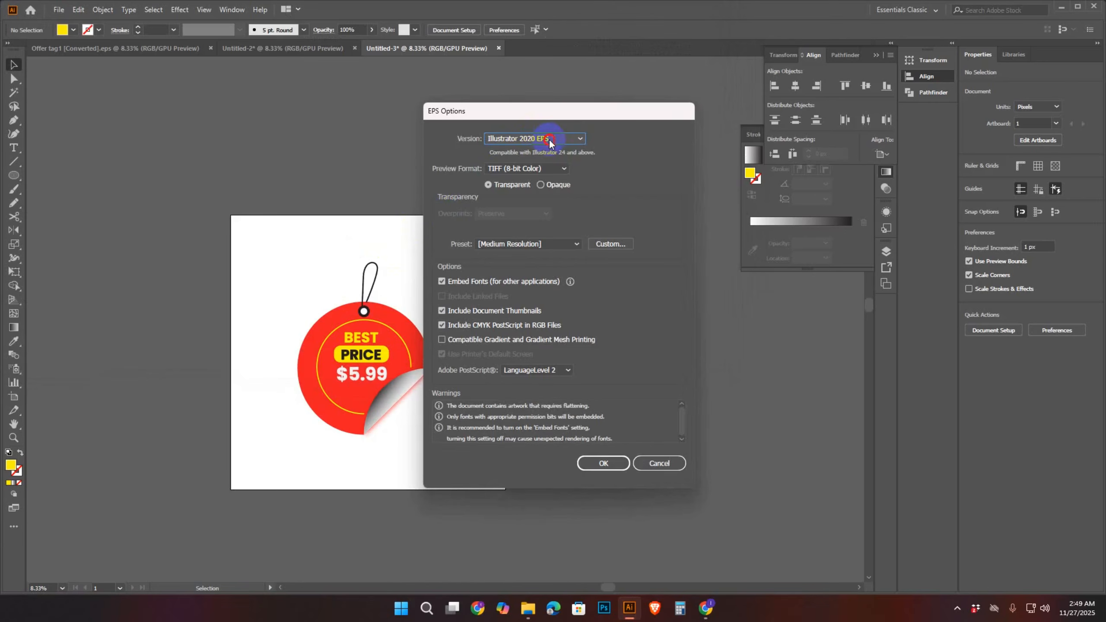
- Change the Illustrator version in the EPS options and write the EPS file
click(555, 138)
click(552, 269)
click(604, 456)
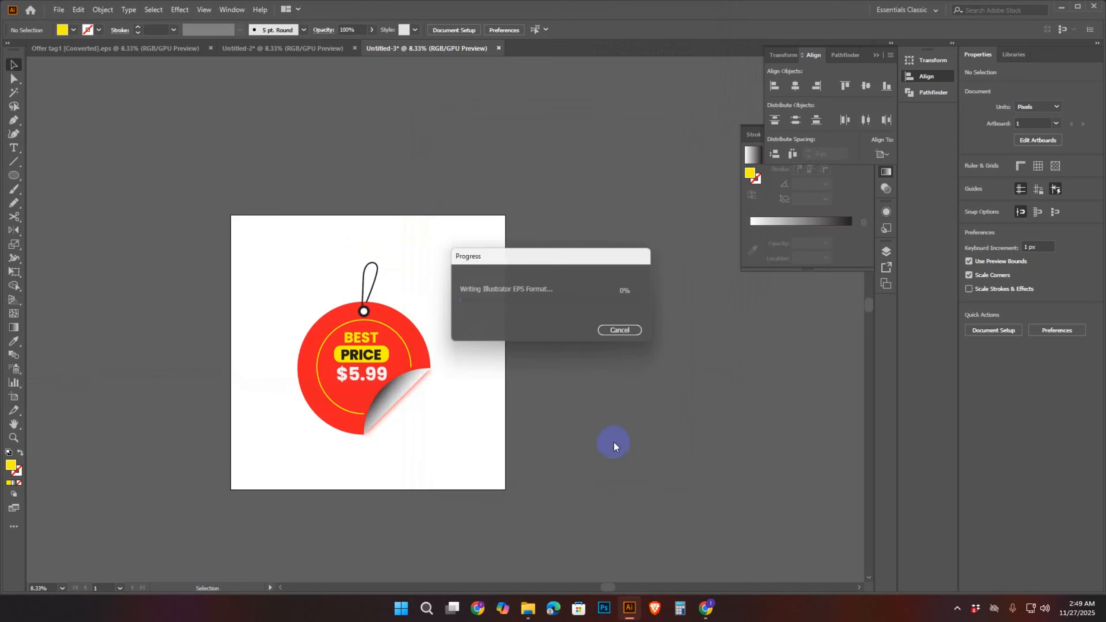
- Export the artwork as a JPEG named Tag, in RGB at maximum quality 10 and medium 150 ppi resolution
click(58, 9)
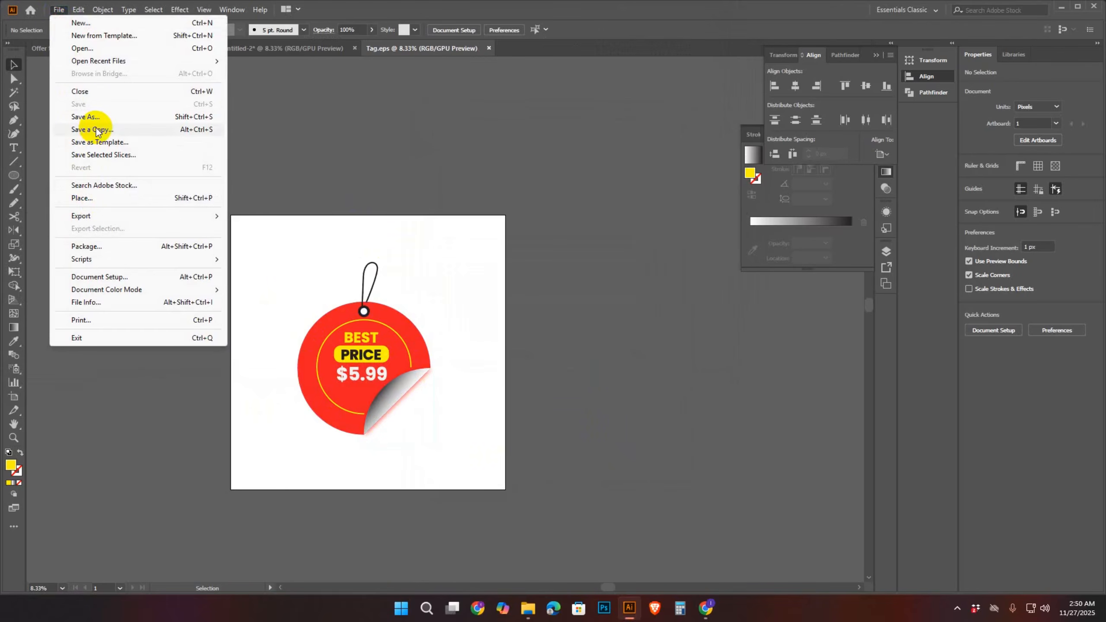
mouse_move(112, 218)
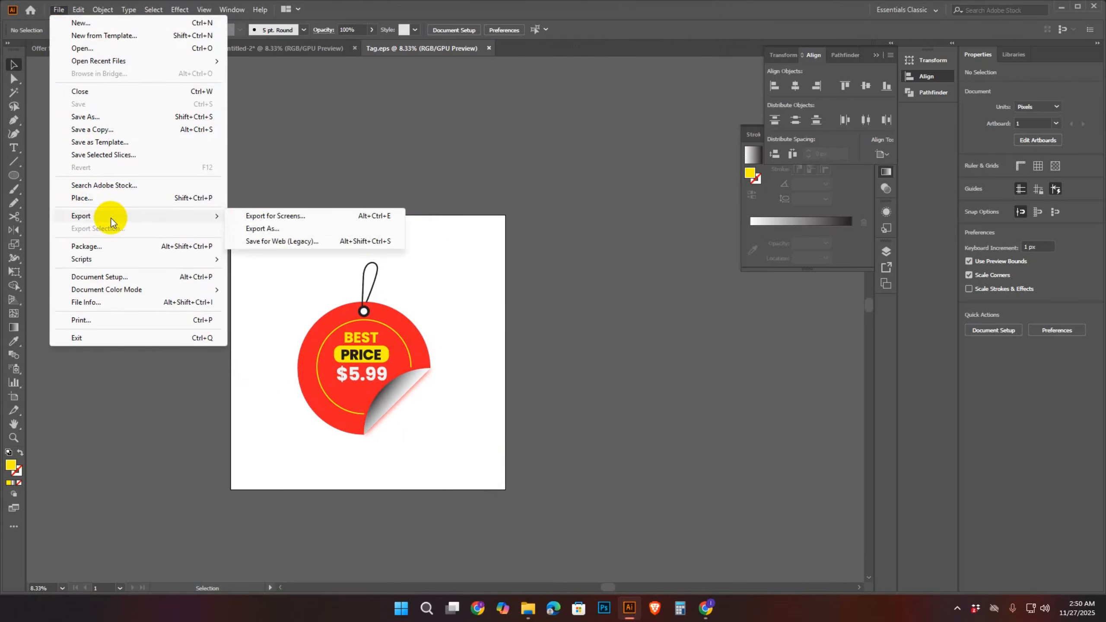
click(263, 228)
click(131, 243)
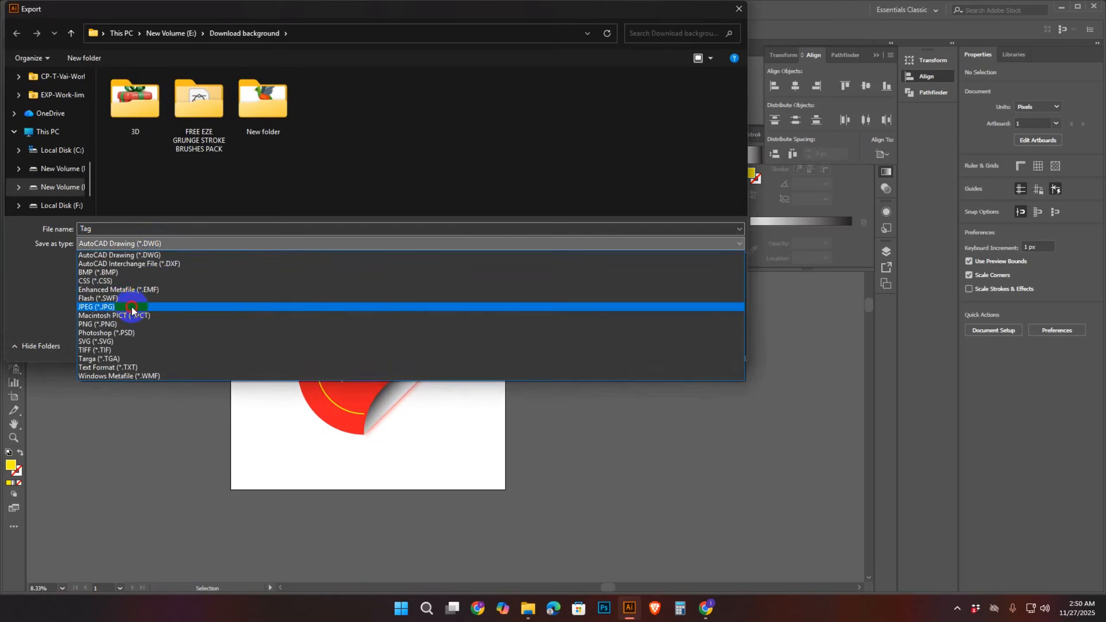
click(131, 307)
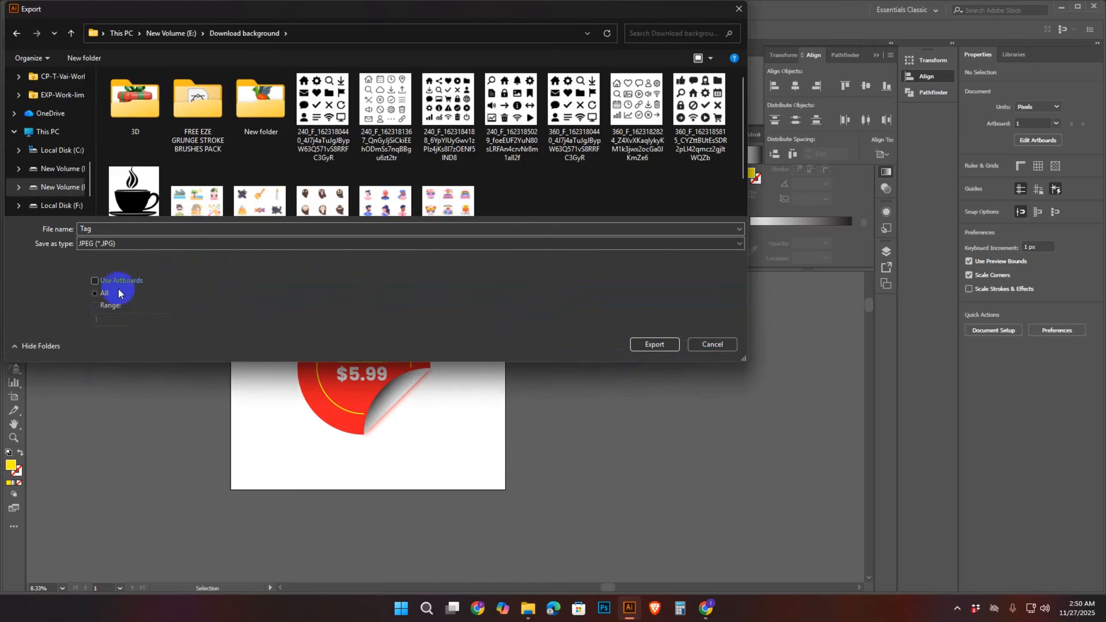
scroll(572, 143, down, 1)
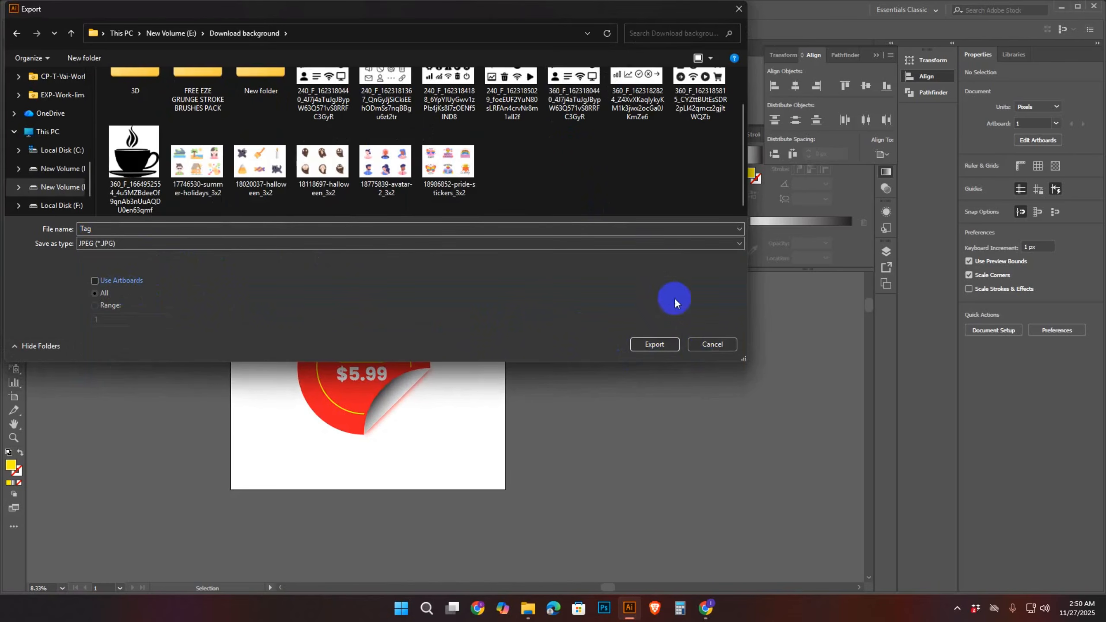
click(666, 345)
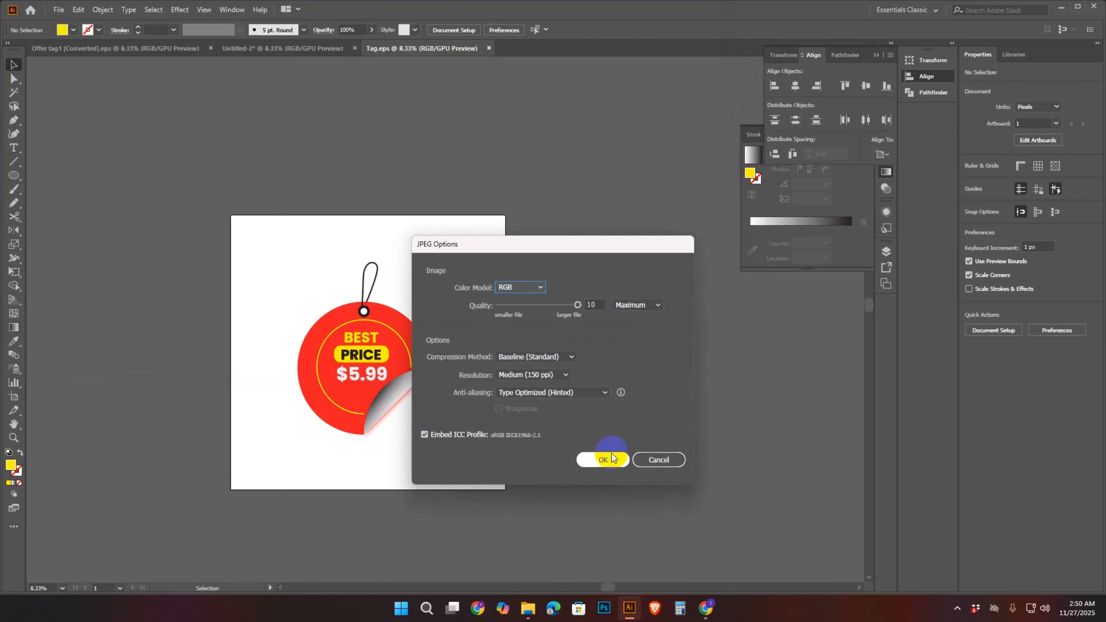
click(611, 459)
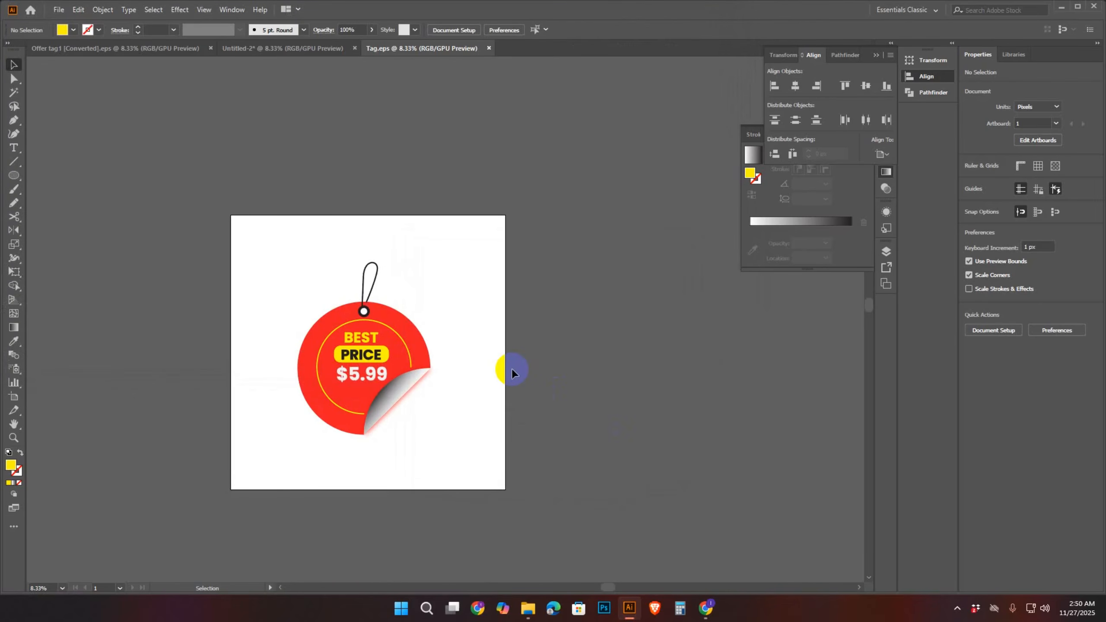